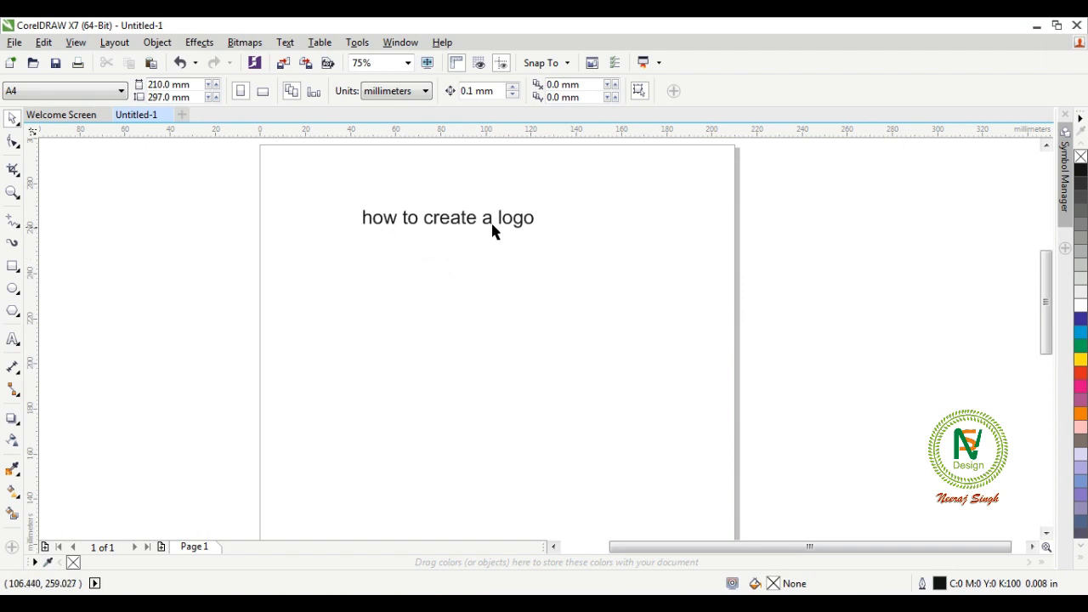
Step: Move the "how to create a logo" text up to the upper edge of the page and deselect it
left_click_drag(484, 218, 477, 179)
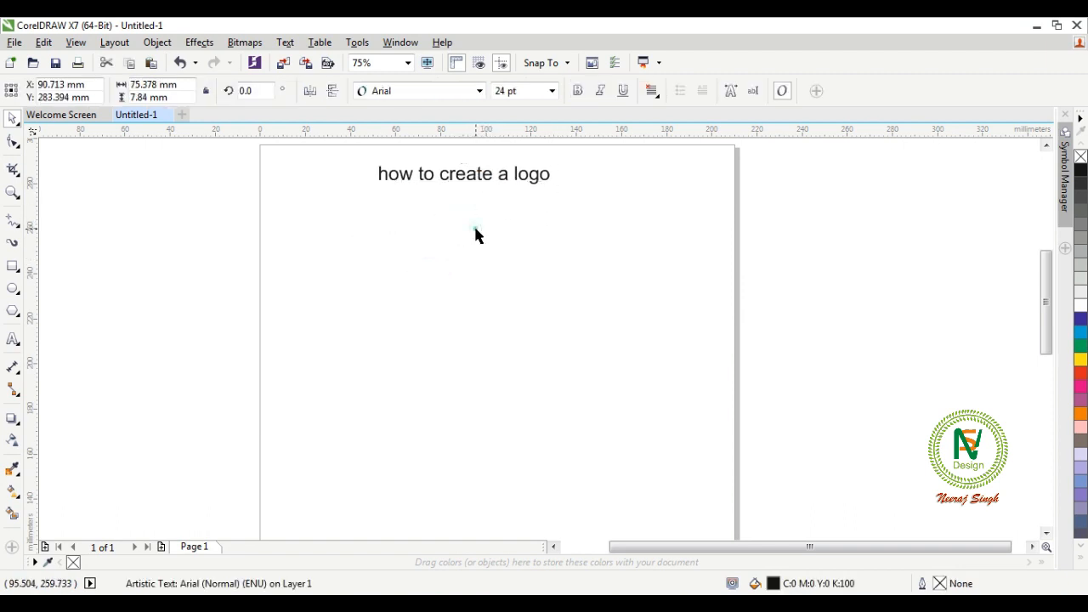
left_click(473, 223)
left_click(450, 181)
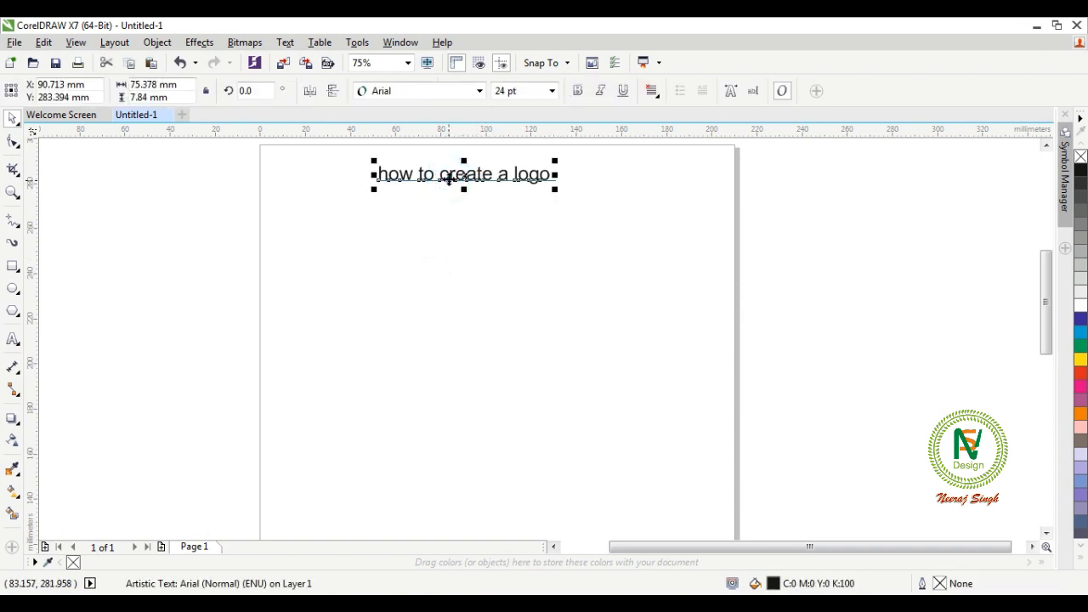
left_click(417, 312)
Step: Add artistic text reading "Shiv shakti agences" in the middle of the page below the heading
left_click(12, 339)
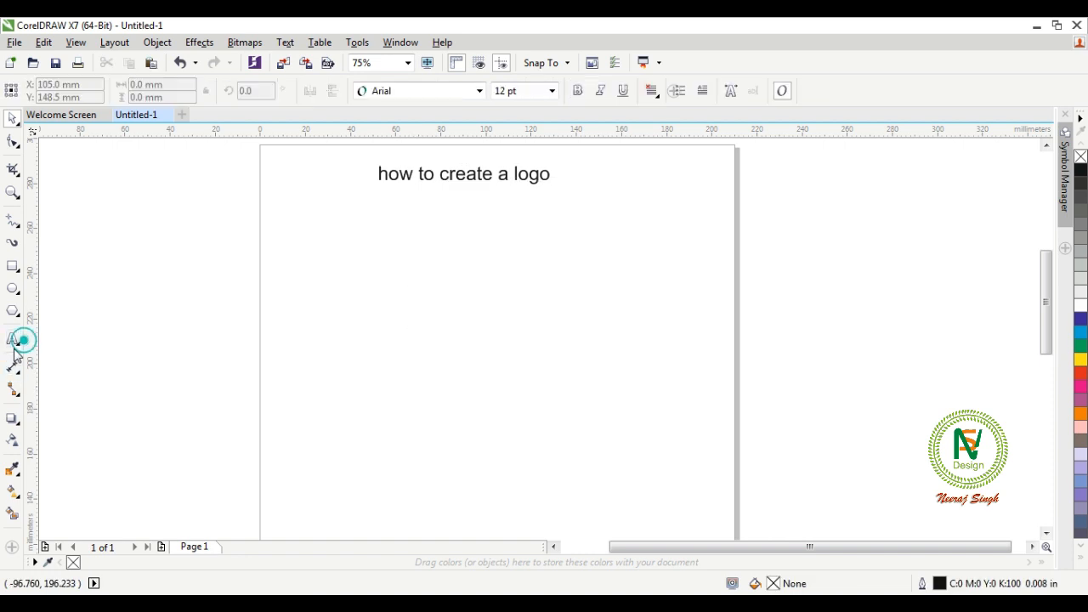
left_click(403, 314)
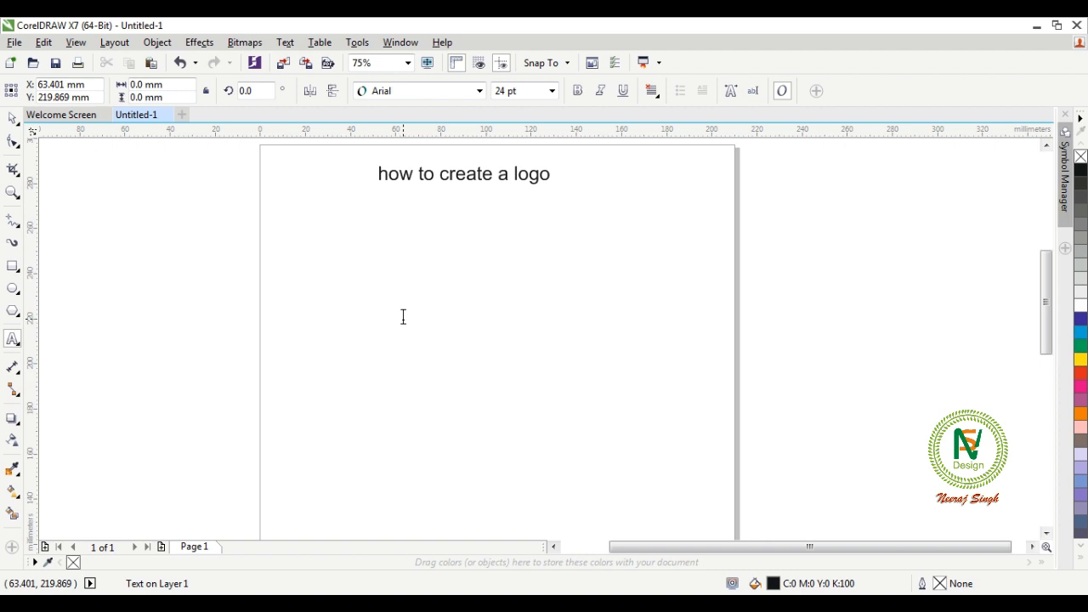
type("Shiv shakti agences")
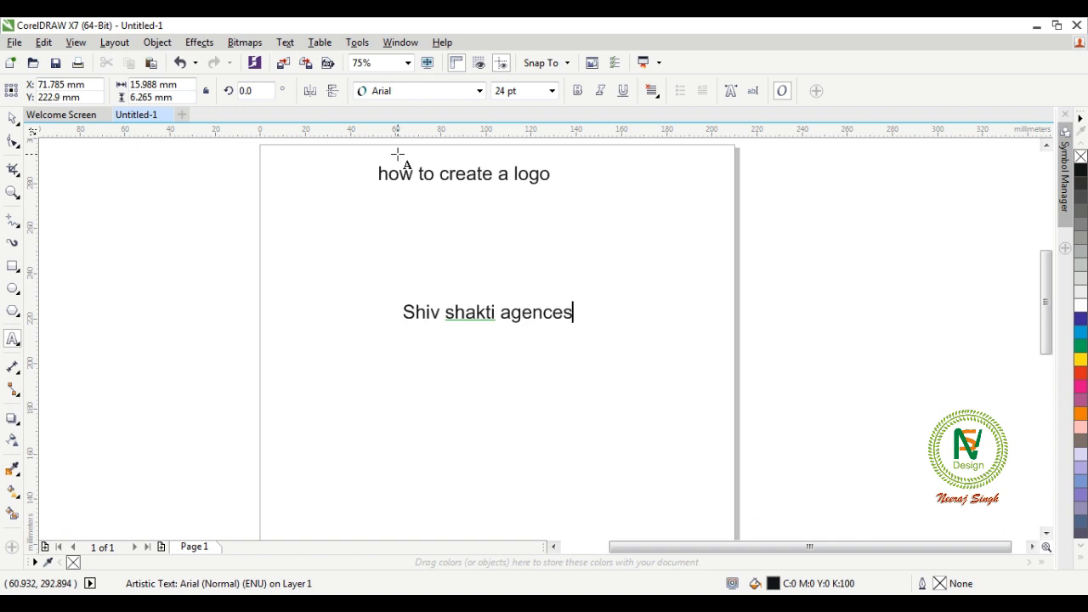
Step: Switch to Notepad and copy the company name "Shiv Shakti Agencies"
left_click(481, 606)
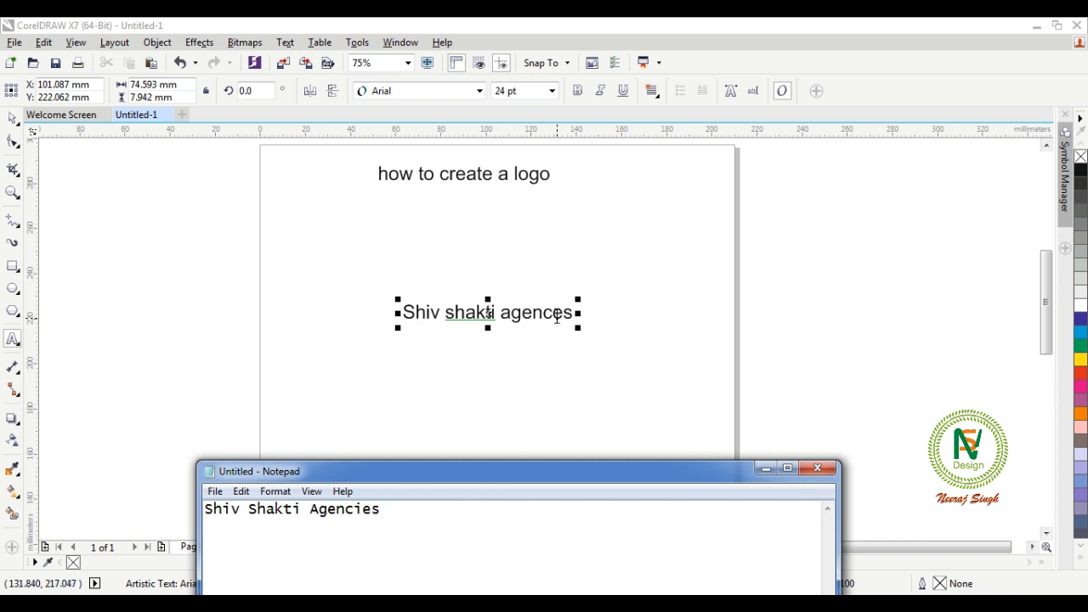
left_click(557, 315)
left_click(557, 316)
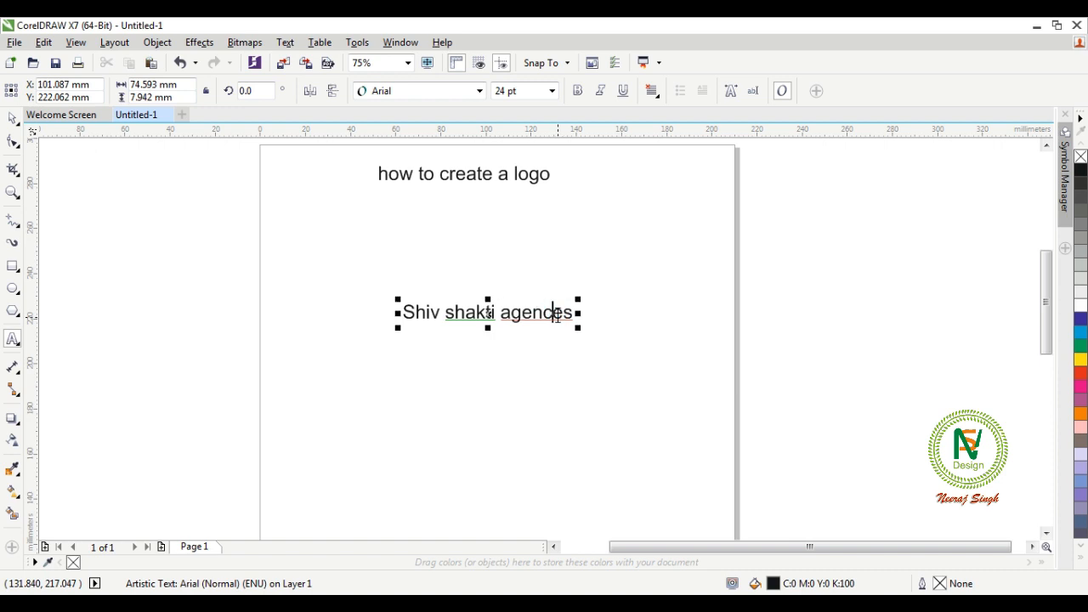
key("alt+Tab")
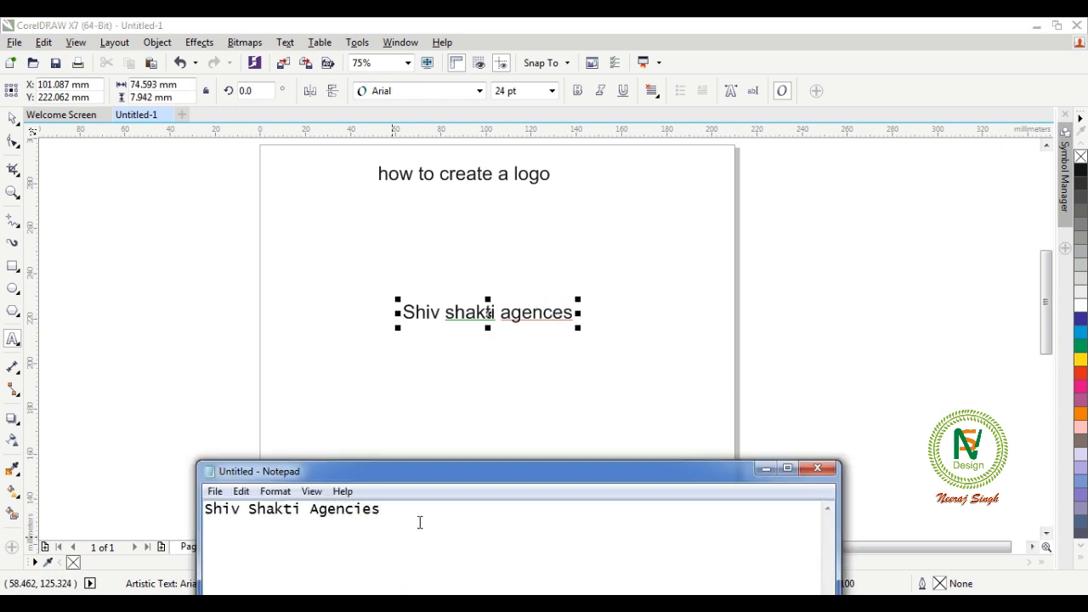
key("ctrl+a")
key("ctrl+c")
Step: Replace the misspelled company text with the copied "Shiv Shakti Agencies" and move it just below the heading
left_click(467, 314)
key("ctrl+a")
key("ctrl+v")
key("ctrl+space")
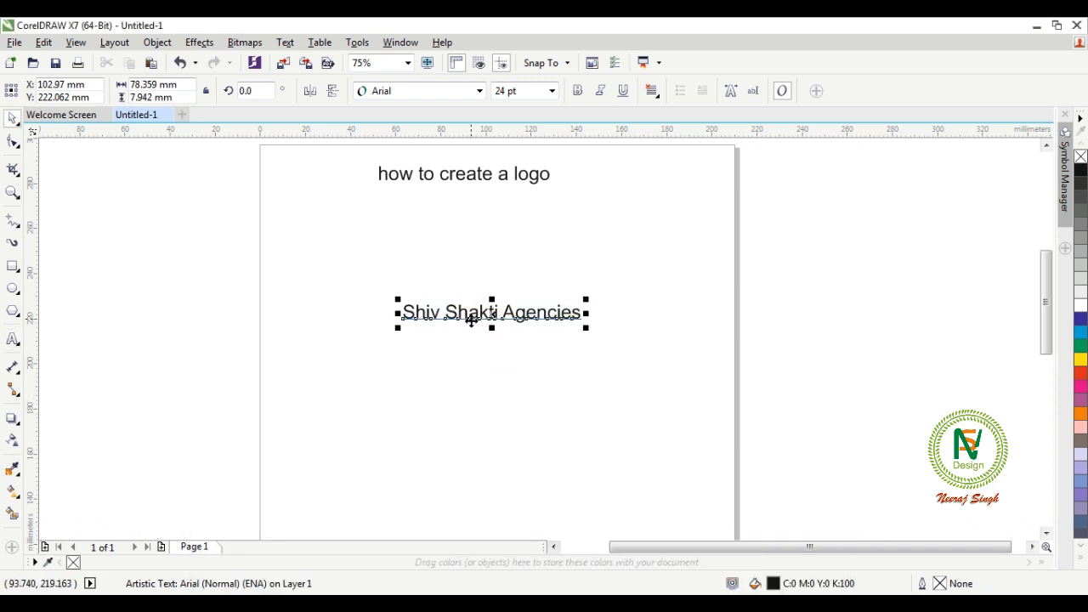
left_click_drag(469, 318, 442, 225)
left_click(437, 311)
left_click(423, 325)
Step: Add a separate artistic text letter "S" below the company name and enlarge it to about 41 by 53 mm
left_click(14, 340)
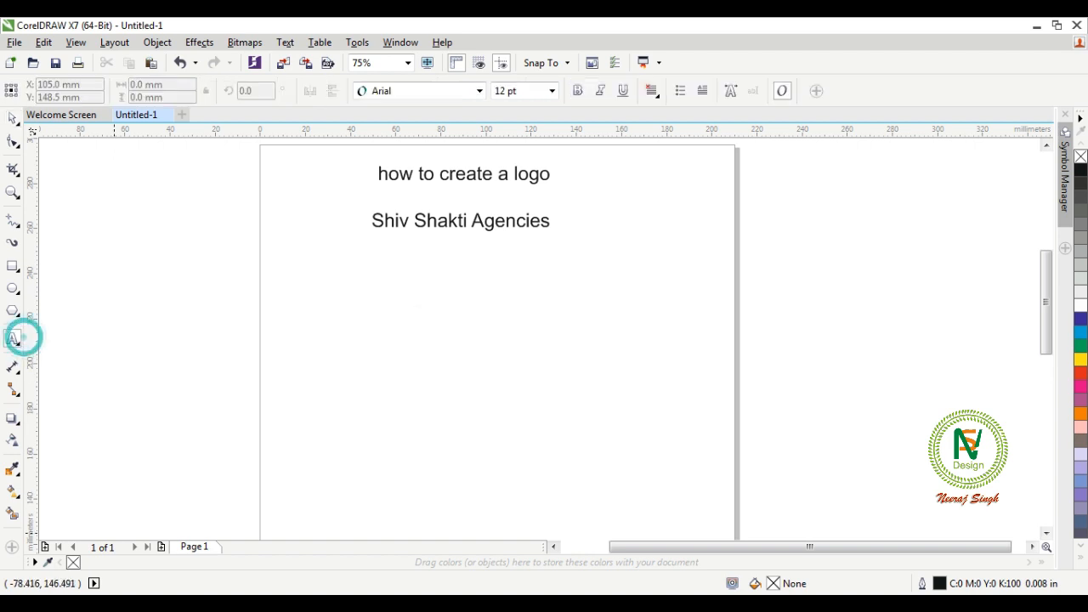
left_click(419, 367)
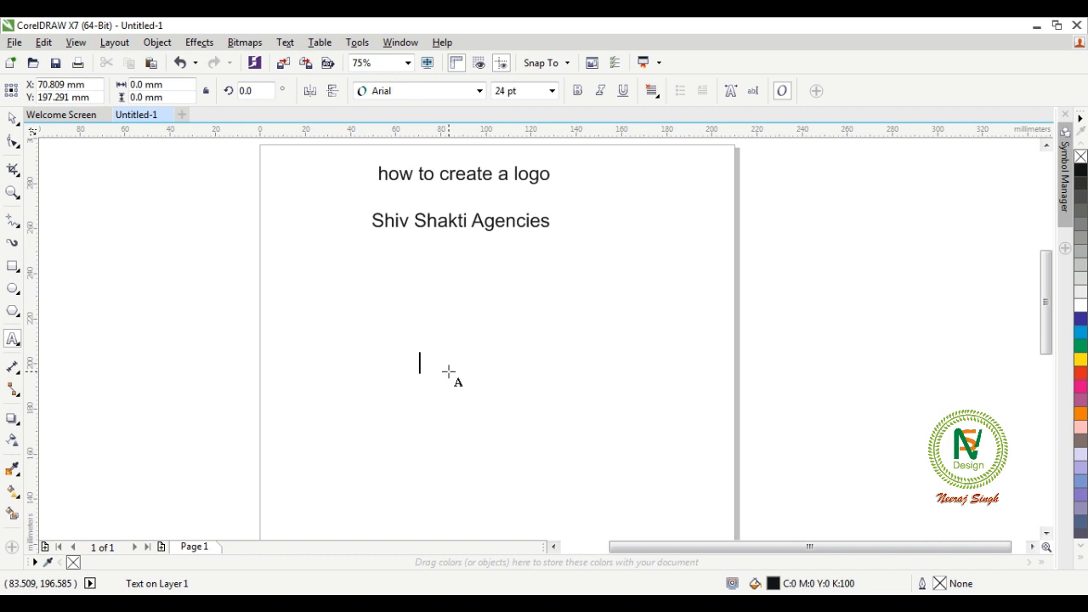
type("S")
key("ctrl+space")
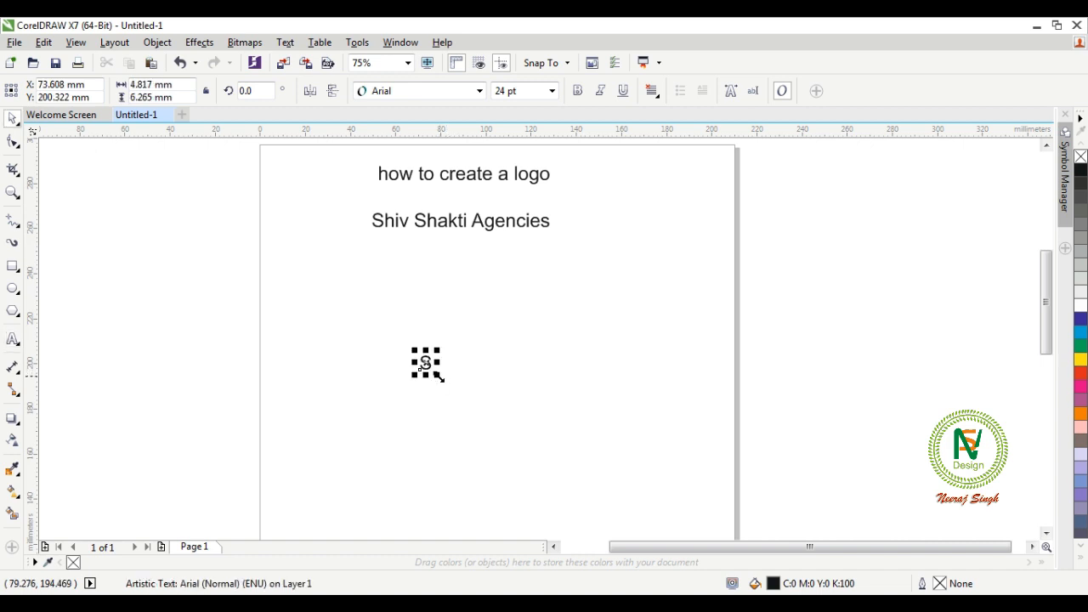
left_click_drag(440, 377, 497, 391)
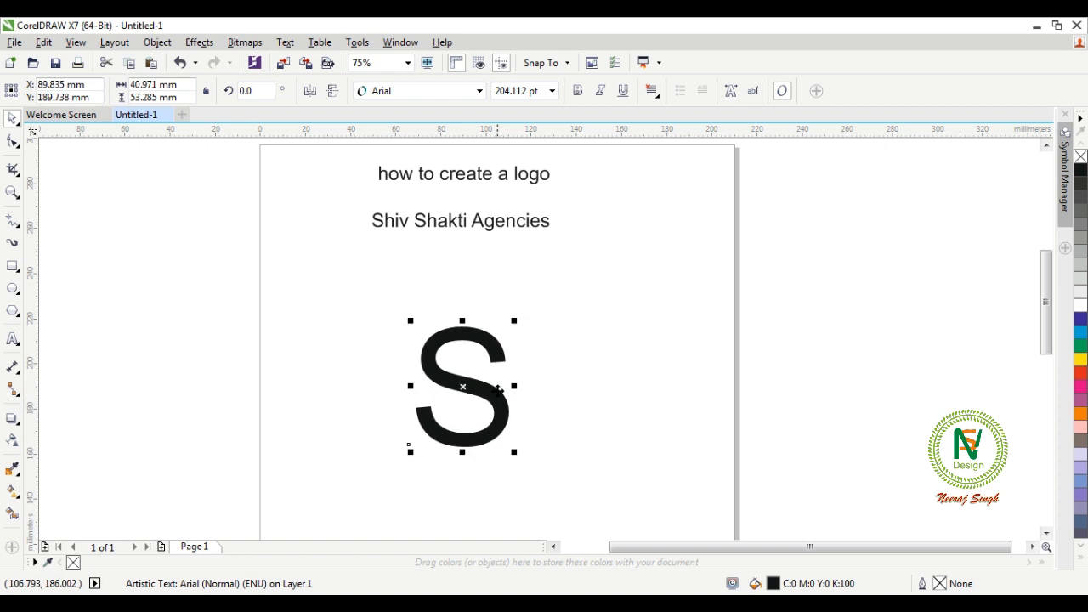
Step: Try the S in bold Berlin Sans FB and move it toward the page's left edge
left_click(574, 90)
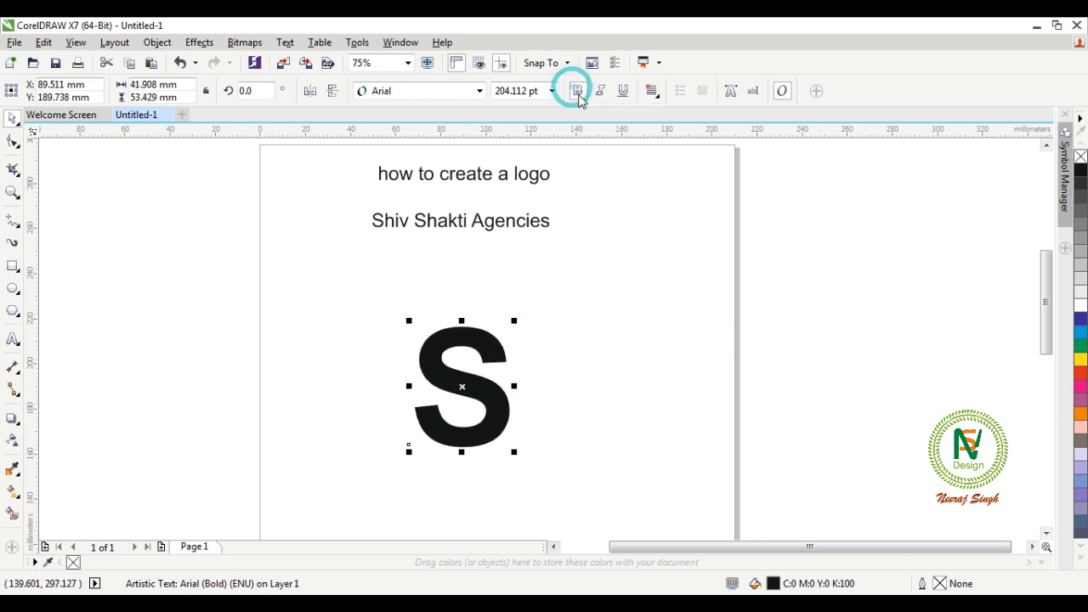
left_click(467, 98)
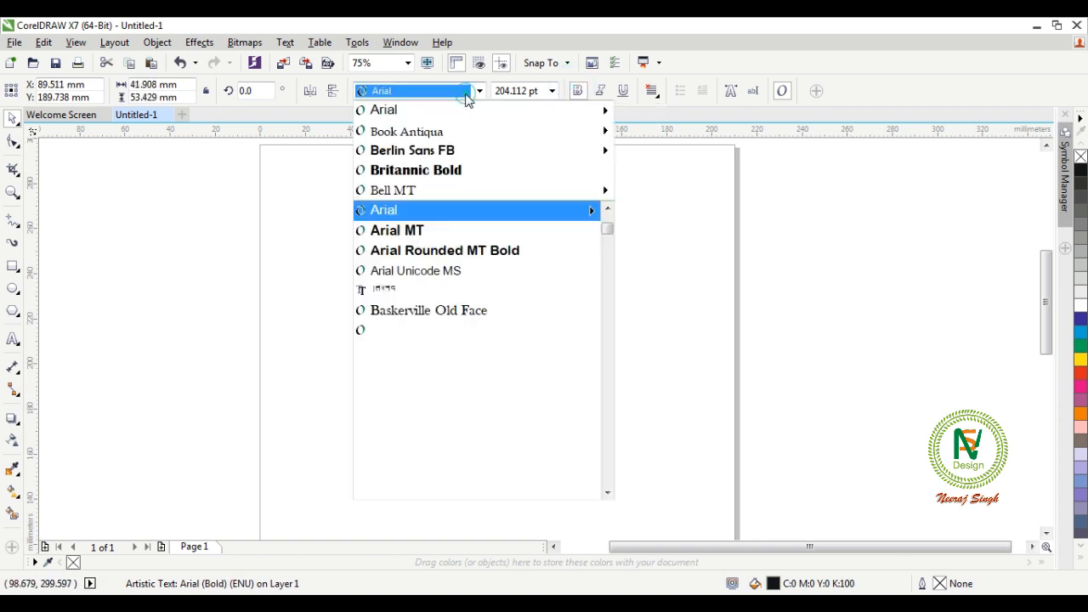
left_click(460, 153)
left_click_drag(445, 364, 318, 312)
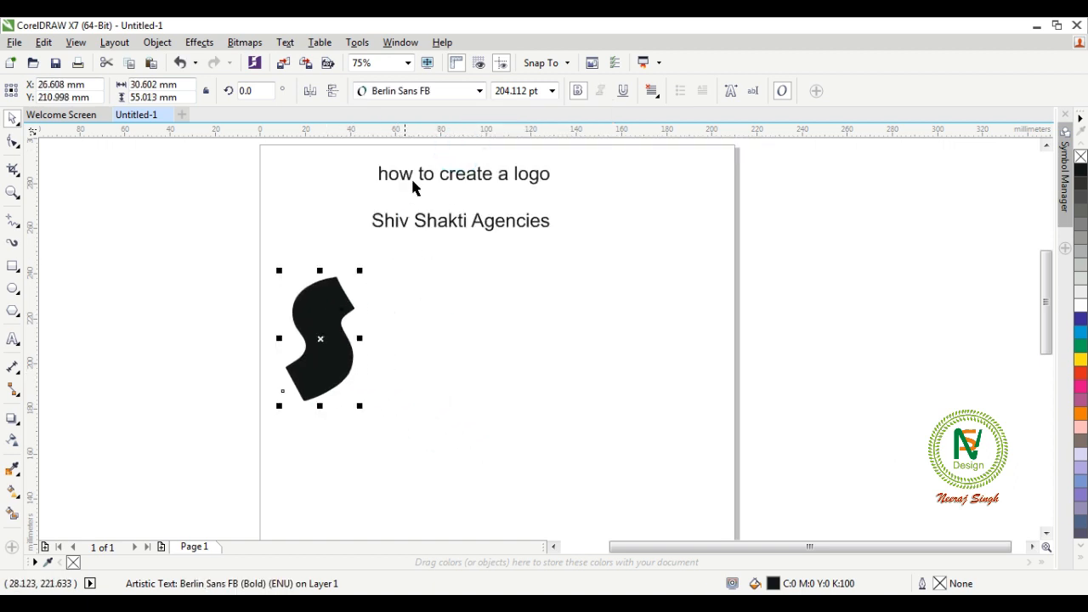
Step: Set the S to the Britannic Bold font and move it back below the company name
left_click(468, 91)
mouse_move(464, 162)
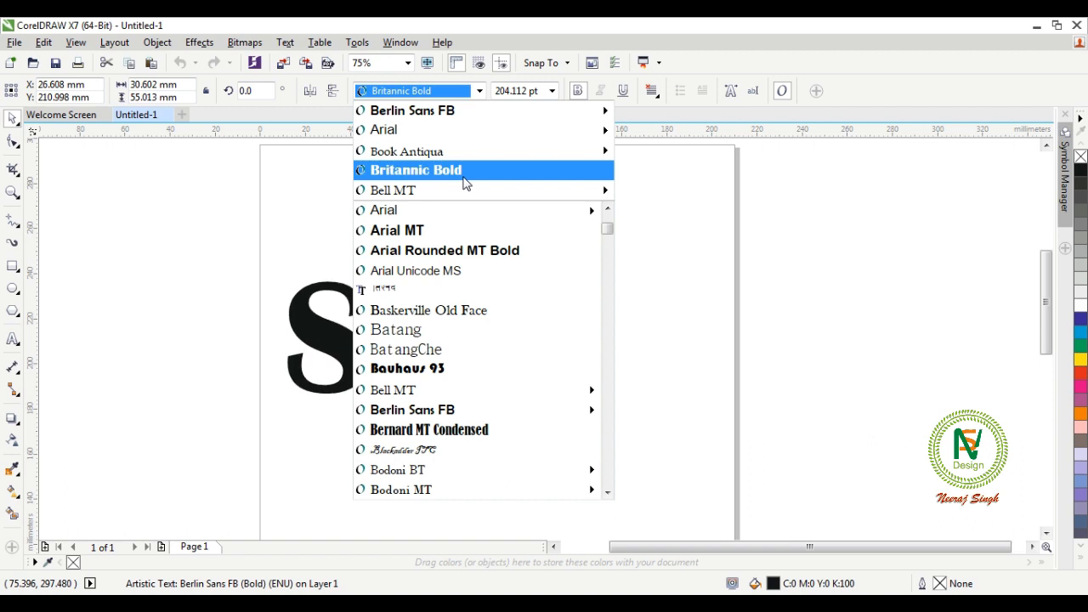
left_click(464, 170)
left_click_drag(355, 343, 448, 355)
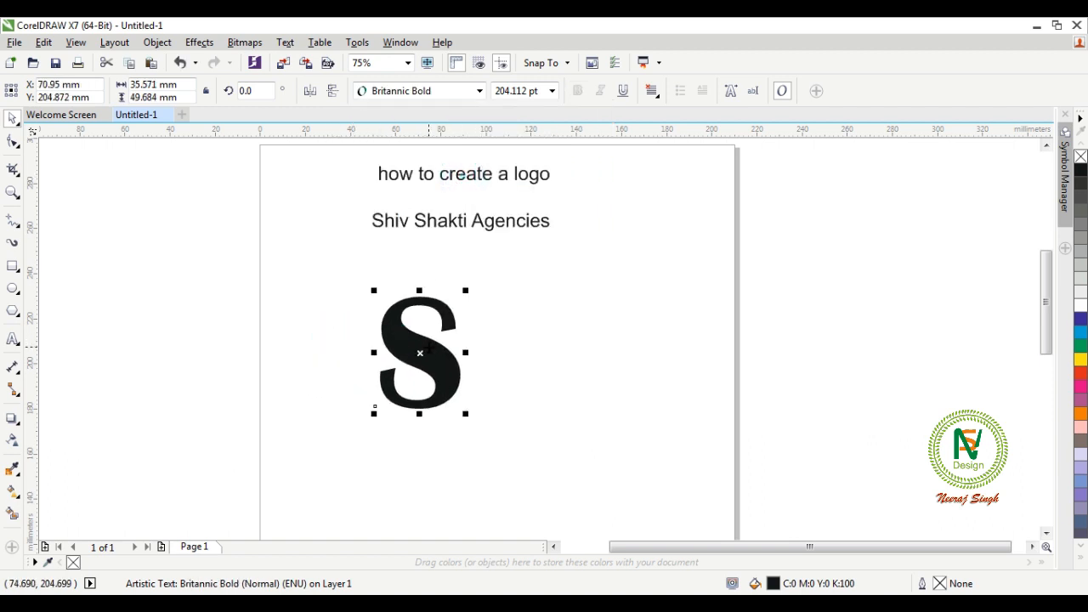
left_click(511, 349)
Step: Convert the large S to curves and shift it slightly to the left
left_click(419, 351)
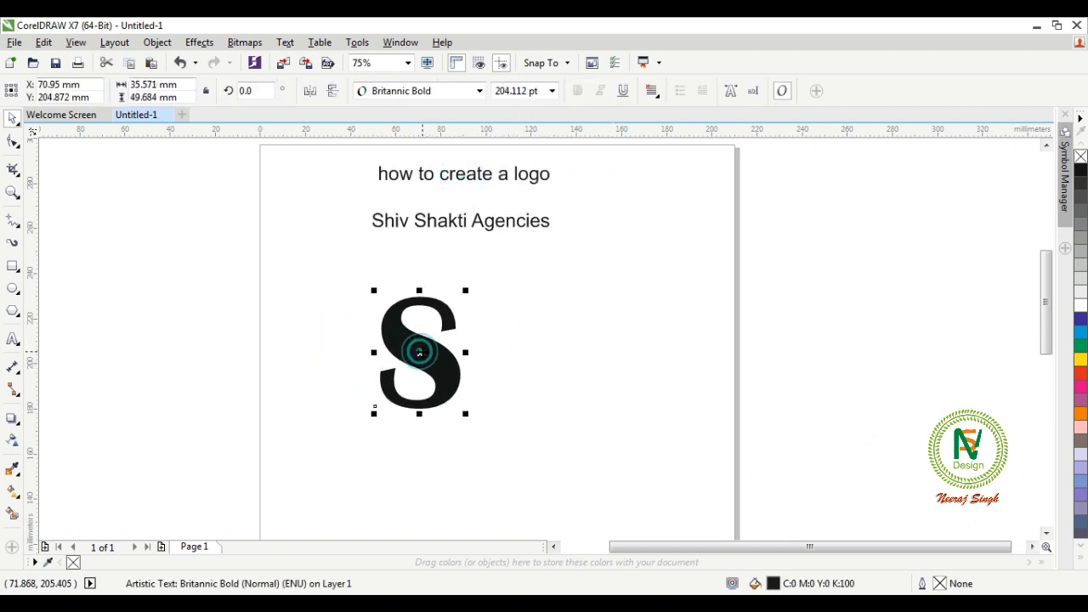
scroll(420, 351, "up", 2)
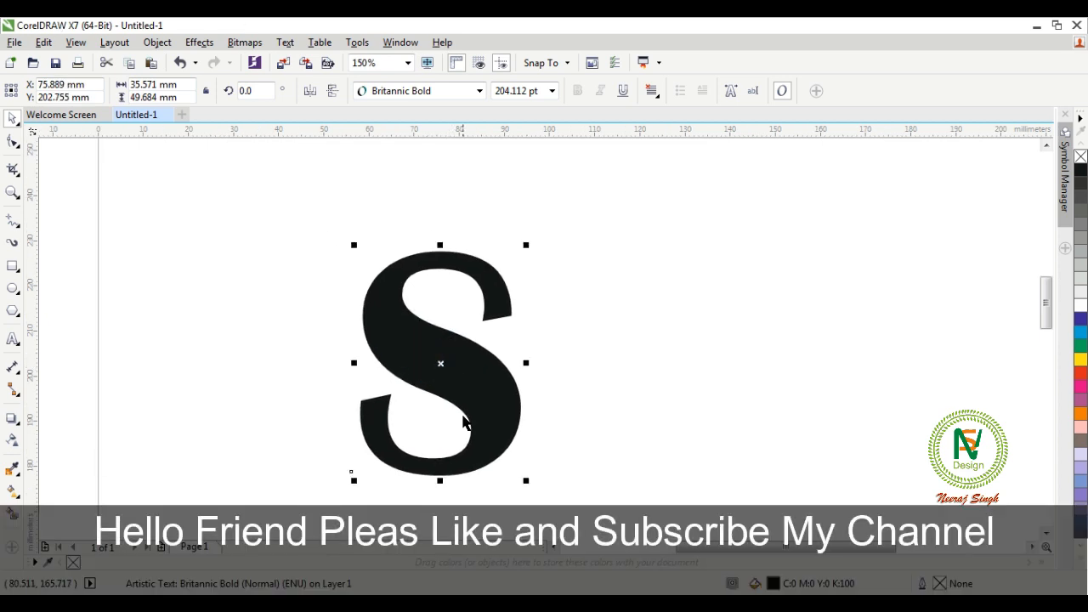
left_click_drag(491, 381, 489, 372)
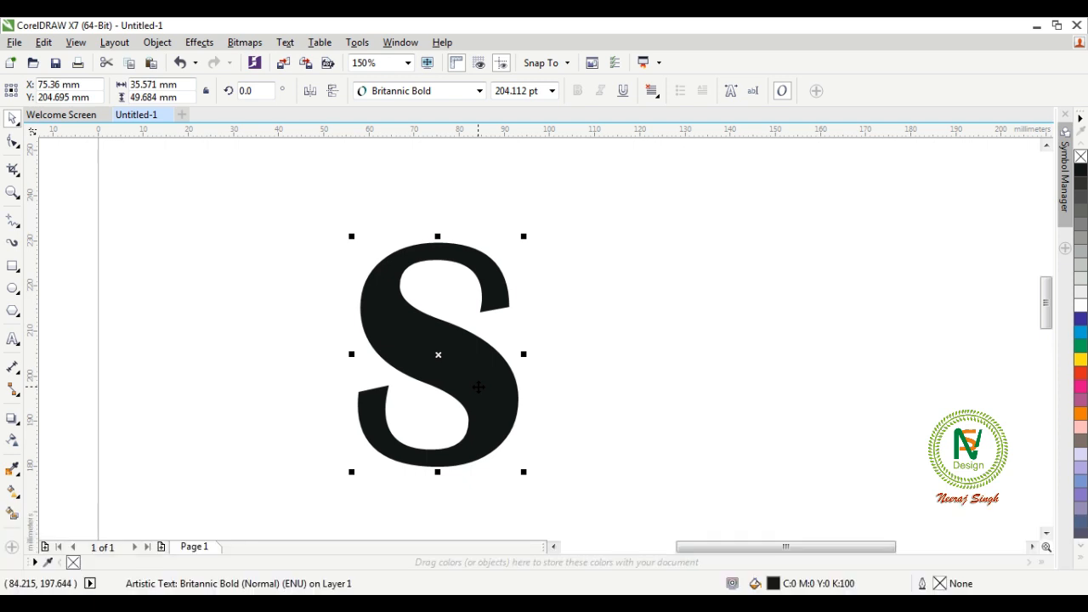
right_click(479, 387)
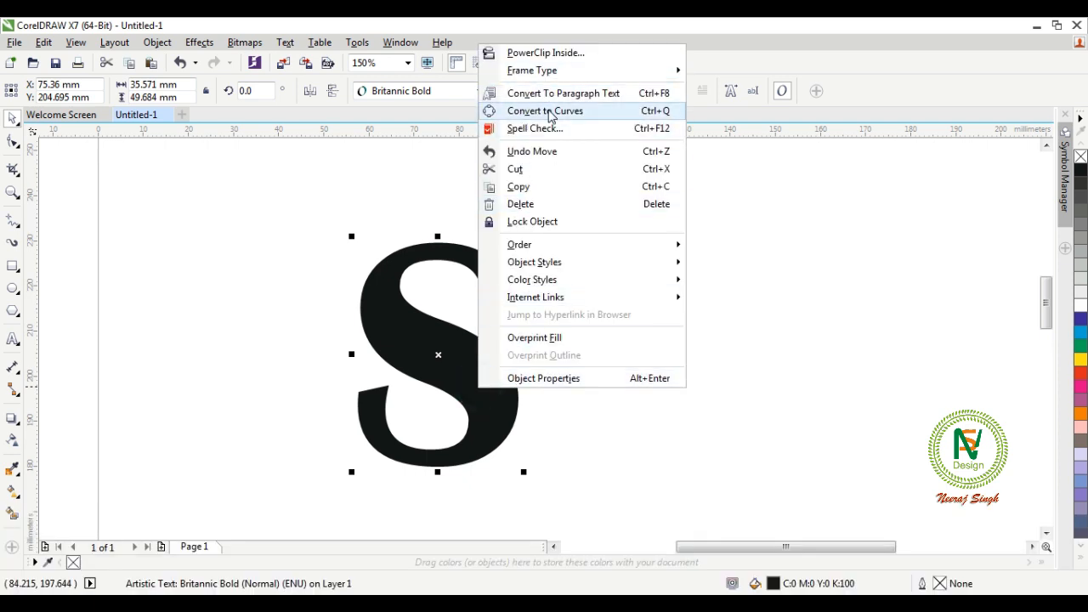
left_click(549, 111)
left_click_drag(496, 365, 474, 366)
left_click(549, 393)
left_click(423, 378)
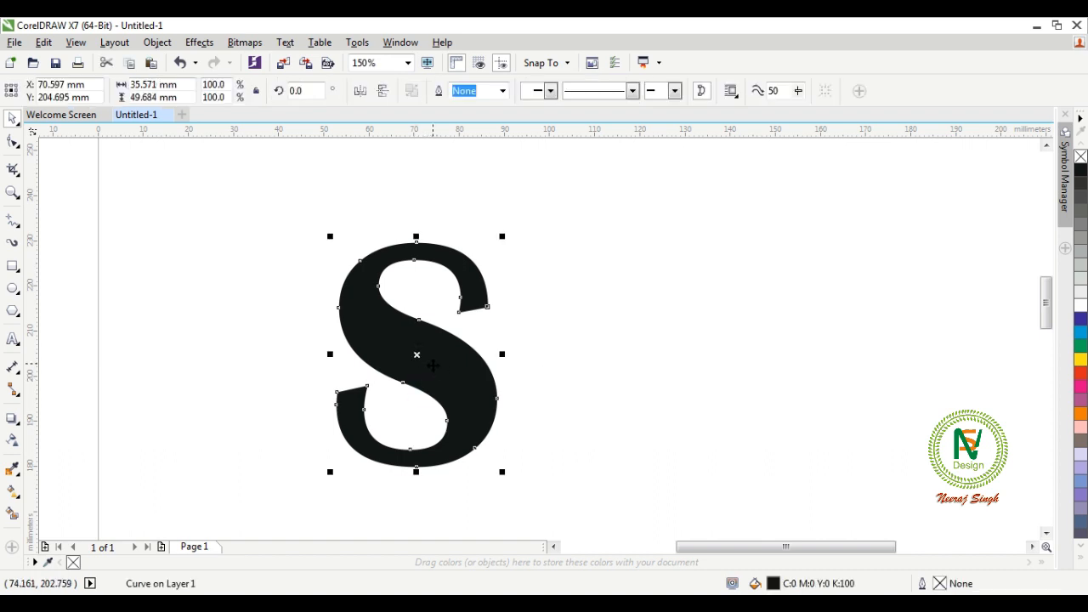
Step: Try overlaying a duplicate of the S on the original, offset slightly to the right and down
left_click_drag(438, 369, 473, 379)
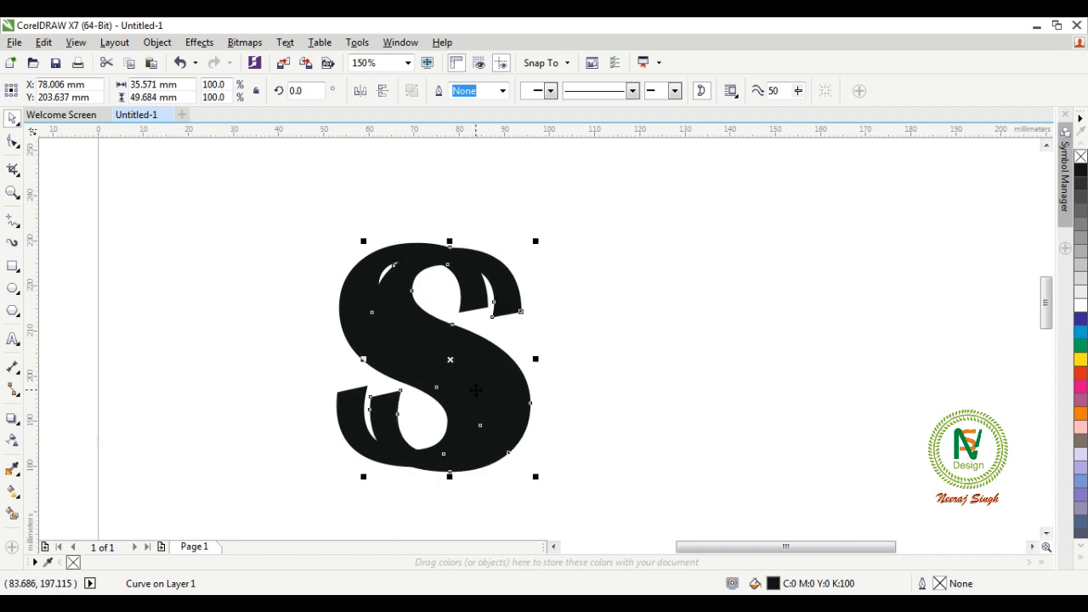
key("z")
left_click(482, 335)
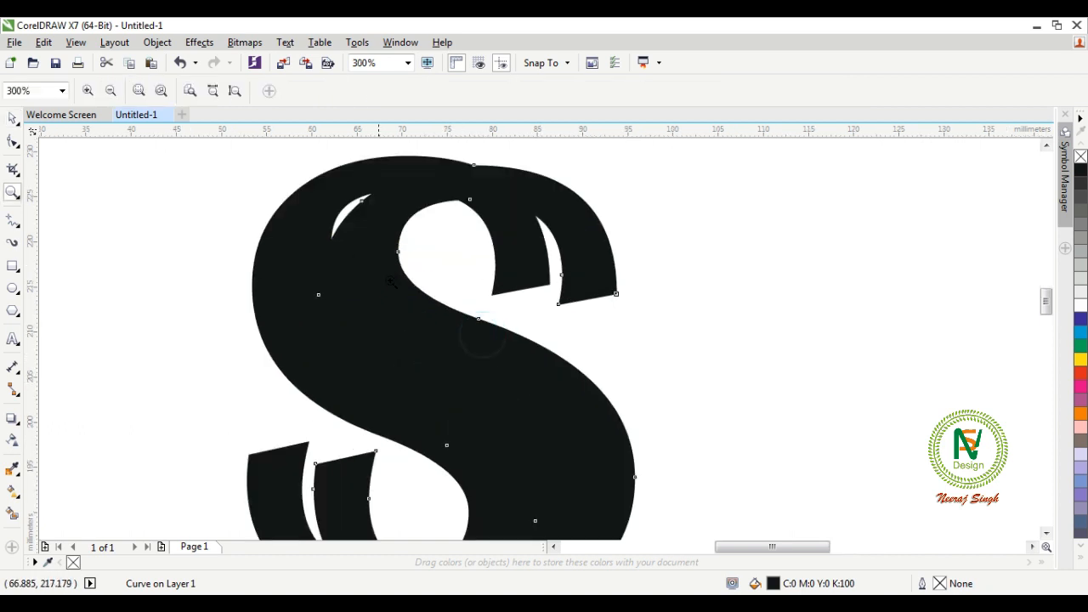
left_click(13, 119)
scroll(370, 222, "down", 2)
left_click(515, 289)
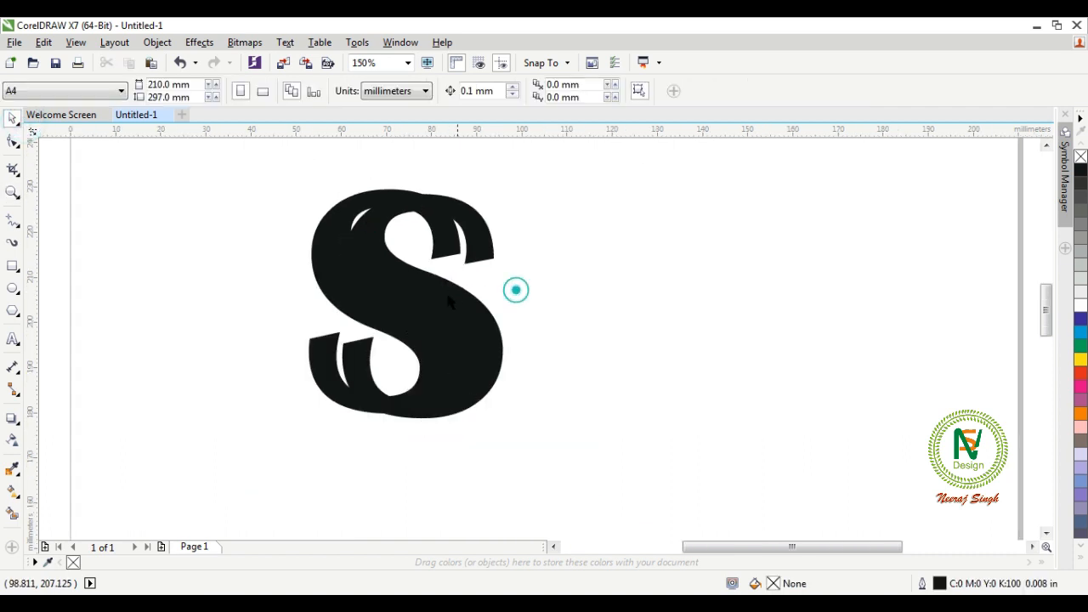
left_click(448, 305)
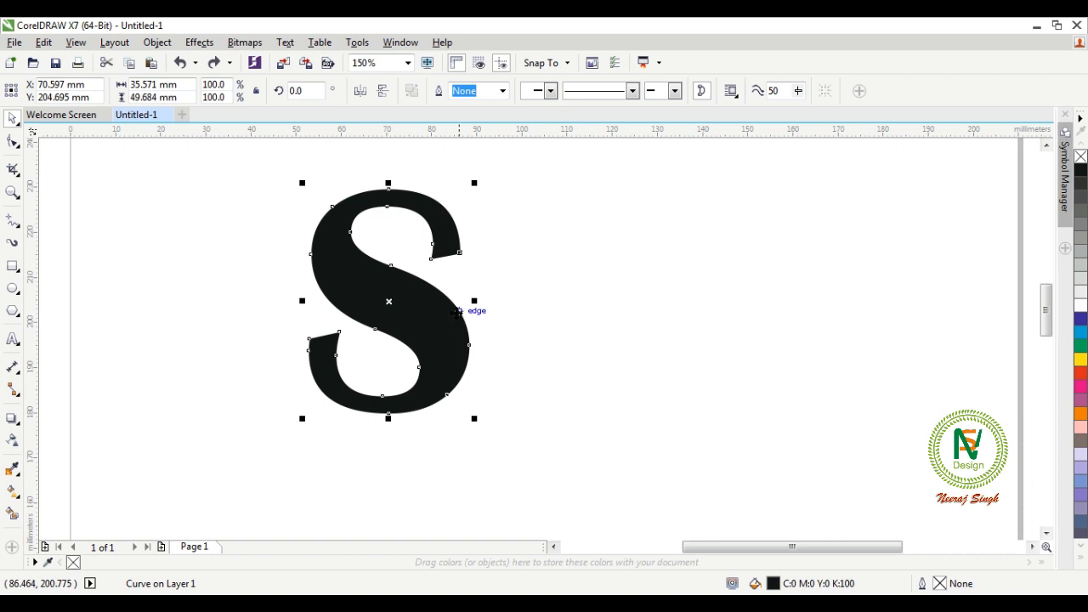
right_click(457, 311)
left_click(496, 340)
left_click(576, 299)
right_click(580, 272)
left_click(624, 376)
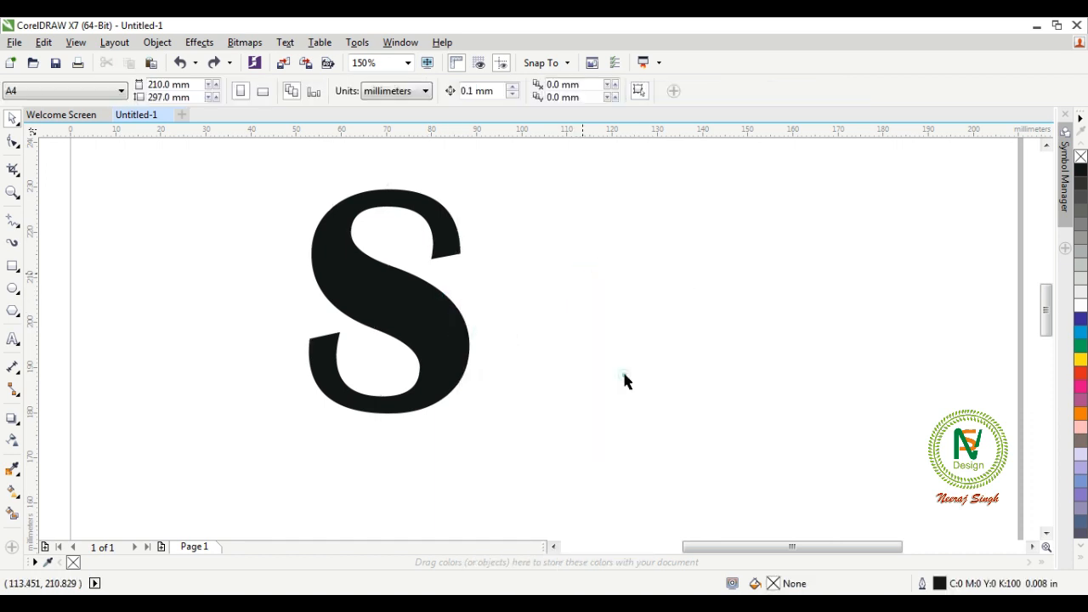
Step: Duplicate the S curve and place the copy to the right of the original
left_click_drag(439, 320, 644, 331)
left_click(734, 282)
left_click(638, 318)
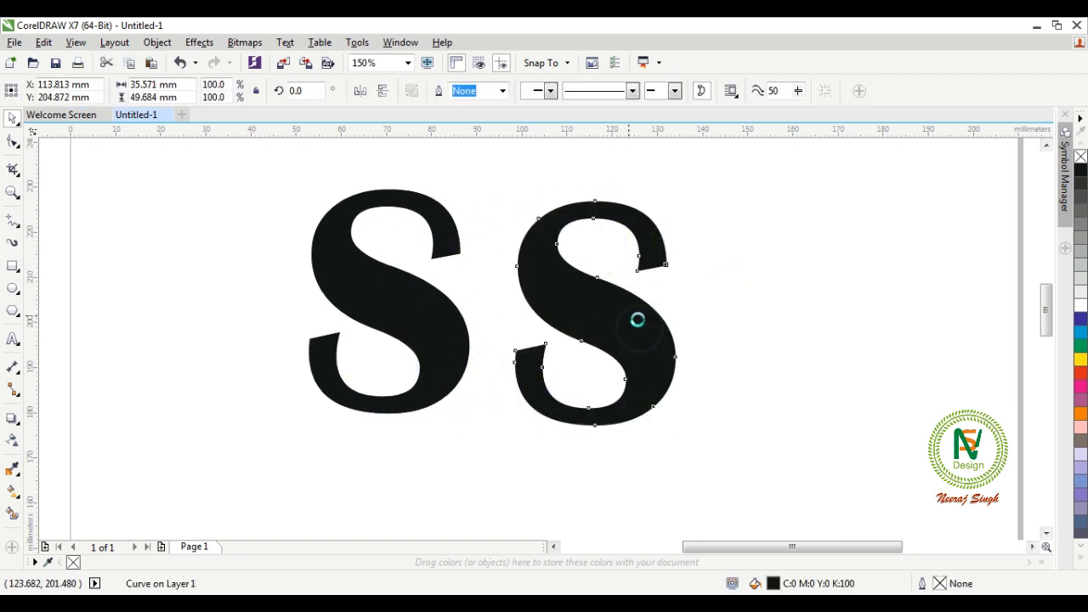
left_click(703, 317)
Step: Move the original S slightly down and fill it with orange (C0 M60 Y100 K0)
left_click_drag(432, 332, 432, 358)
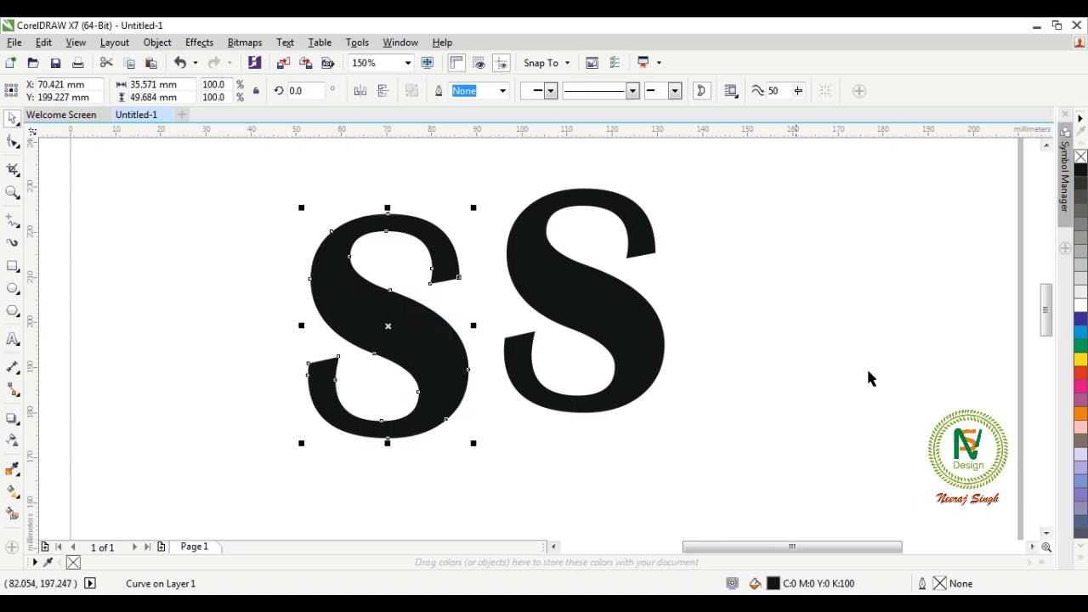
left_click(1081, 415)
left_click(254, 283)
left_click(388, 328)
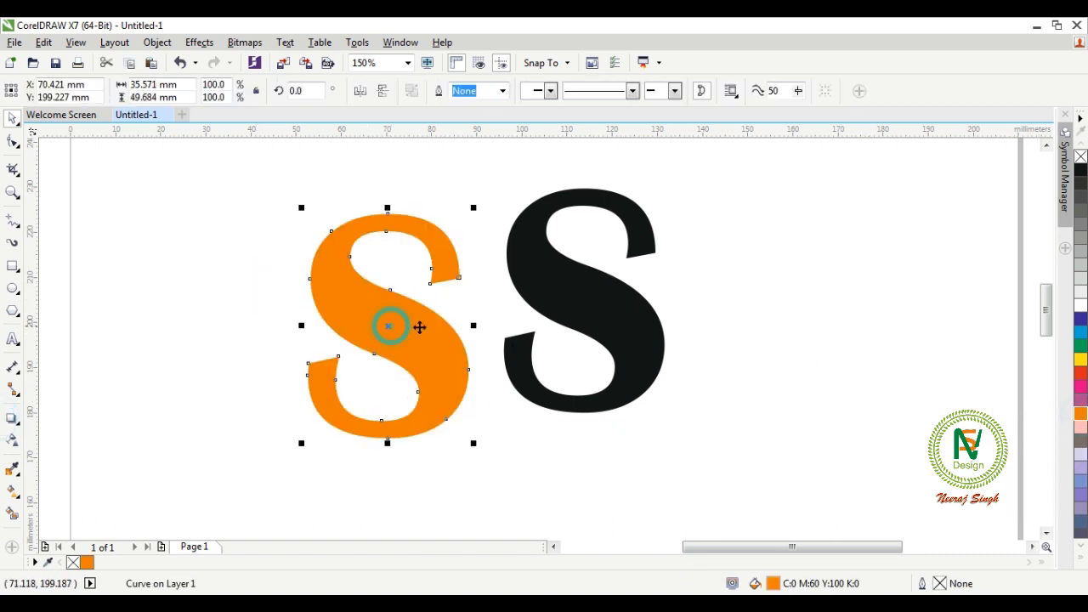
Step: Apply a linear fountain fill to the left S, running from orange to red-orange (#FC3605) at the right end
left_click(16, 491)
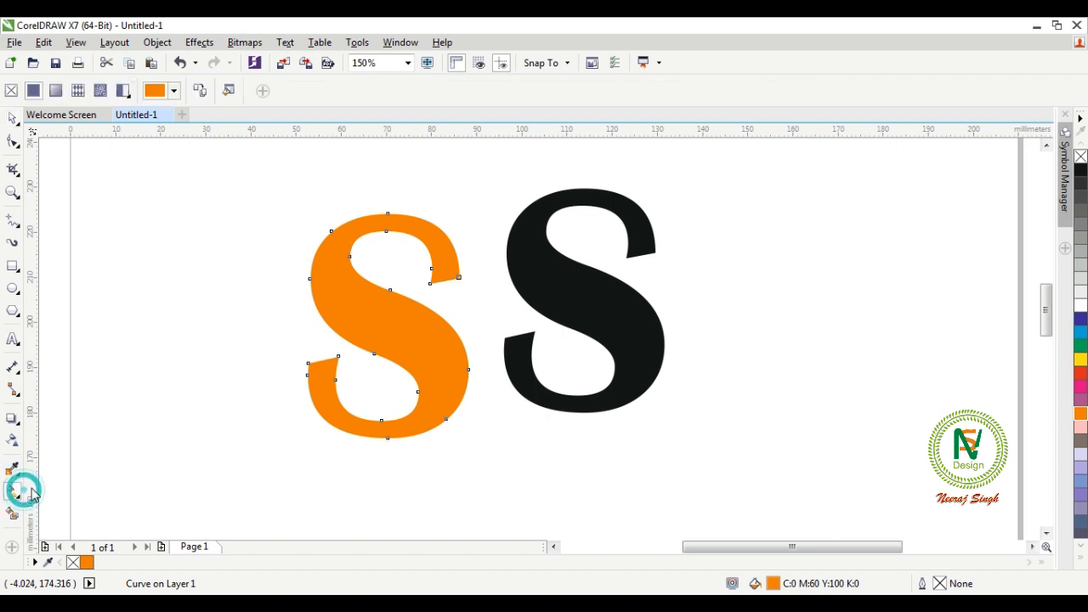
left_click(55, 91)
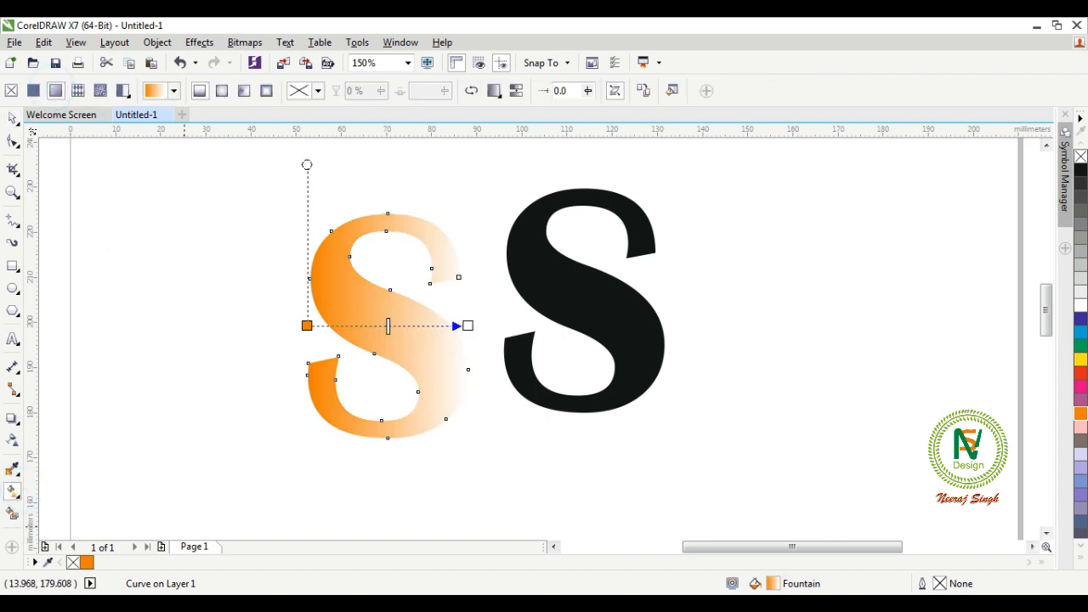
left_click(467, 325)
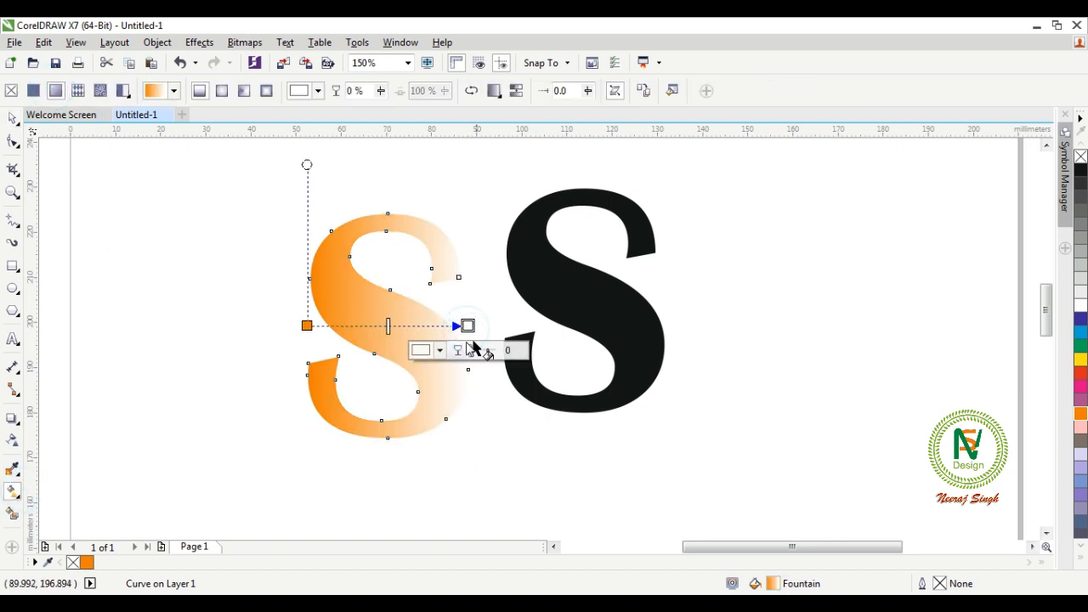
left_click(435, 351)
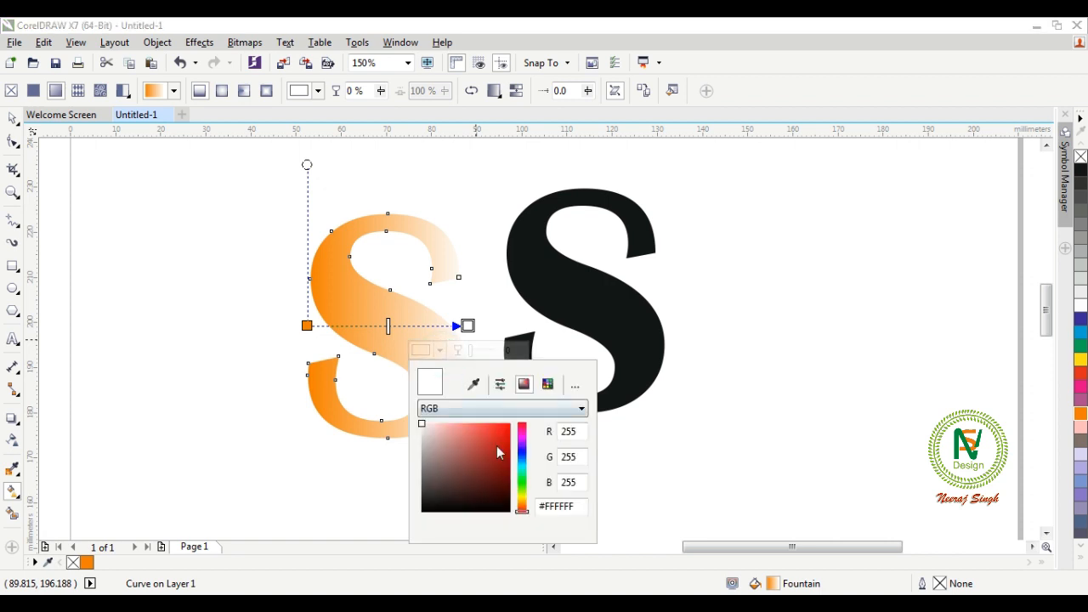
left_click_drag(521, 508, 526, 511)
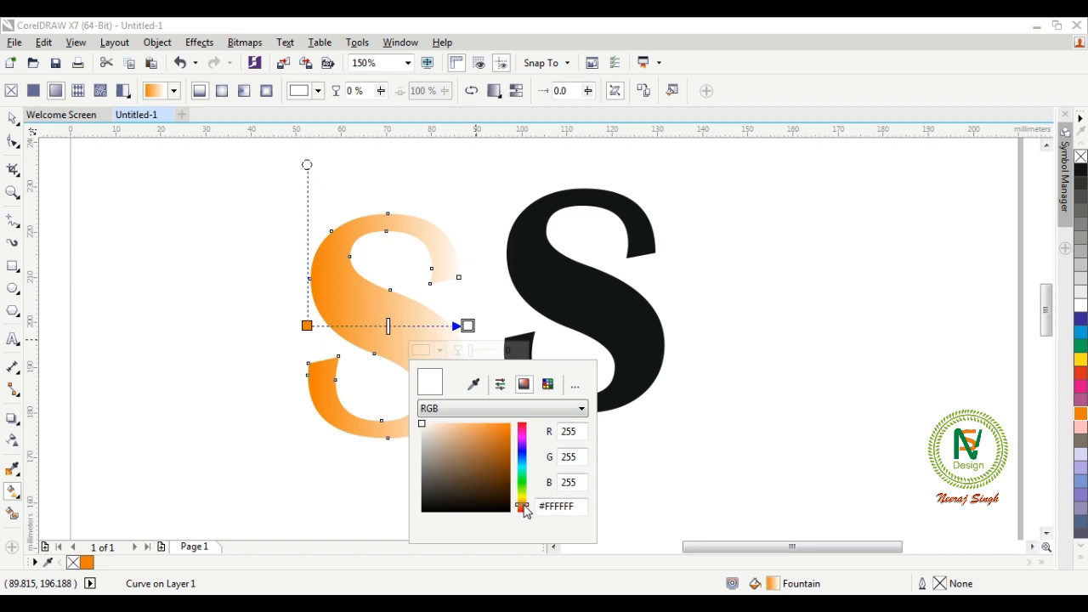
left_click(509, 425)
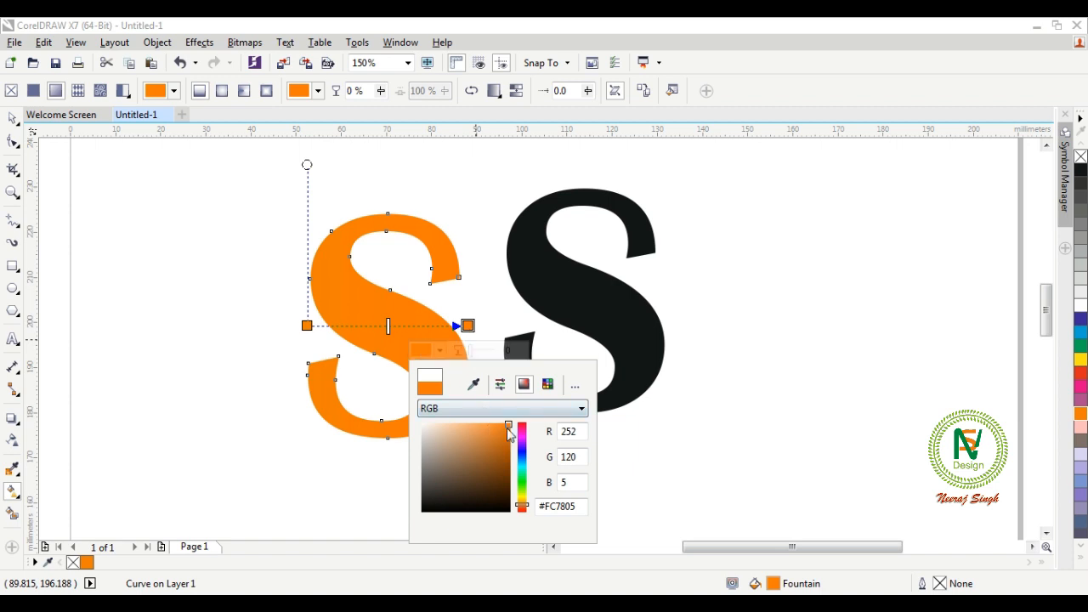
left_click(521, 508)
left_click_drag(520, 504, 522, 512)
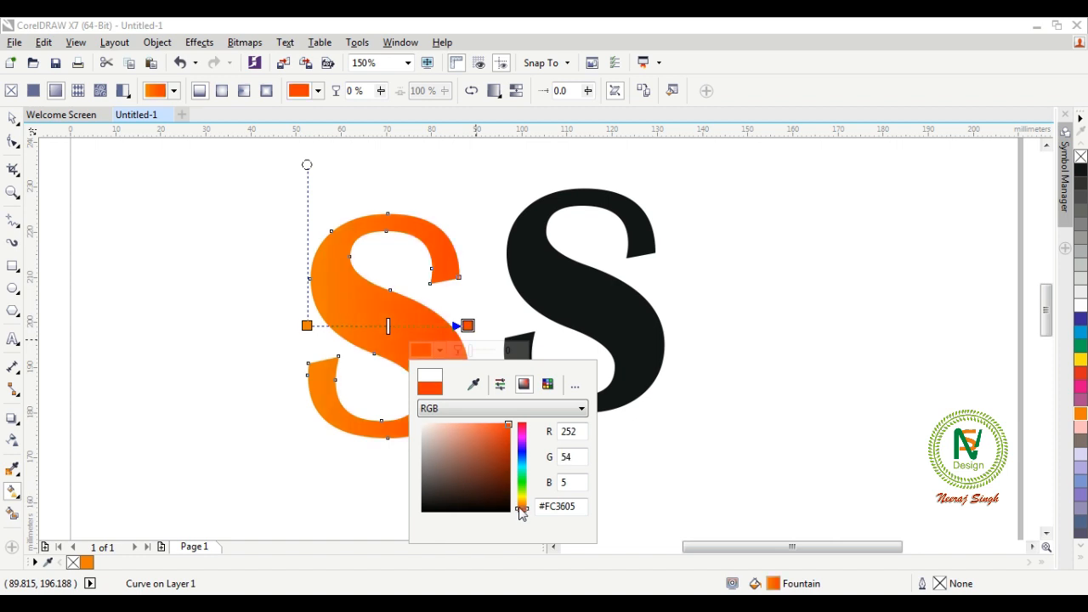
left_click(471, 328)
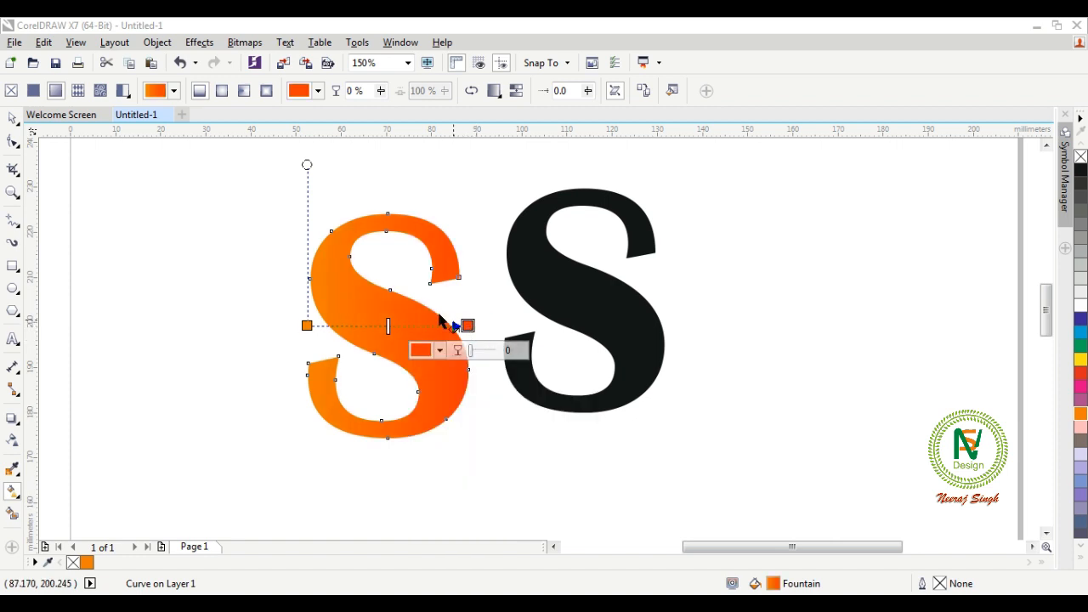
left_click(280, 298)
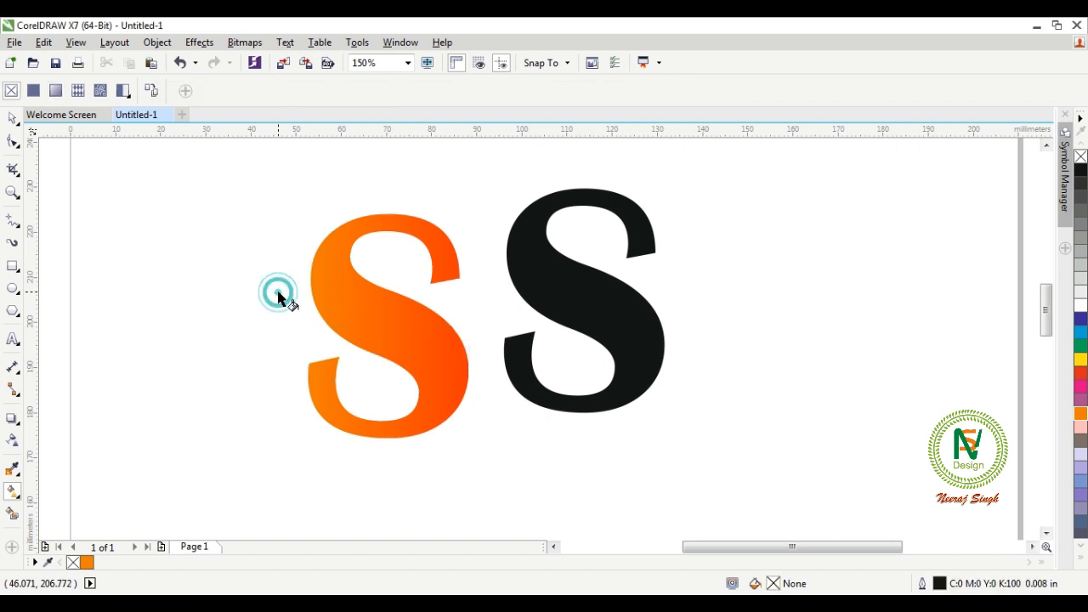
Step: Move the gradient S slightly to the left, widening the gap to the black S
key("space")
left_click_drag(397, 309, 376, 326)
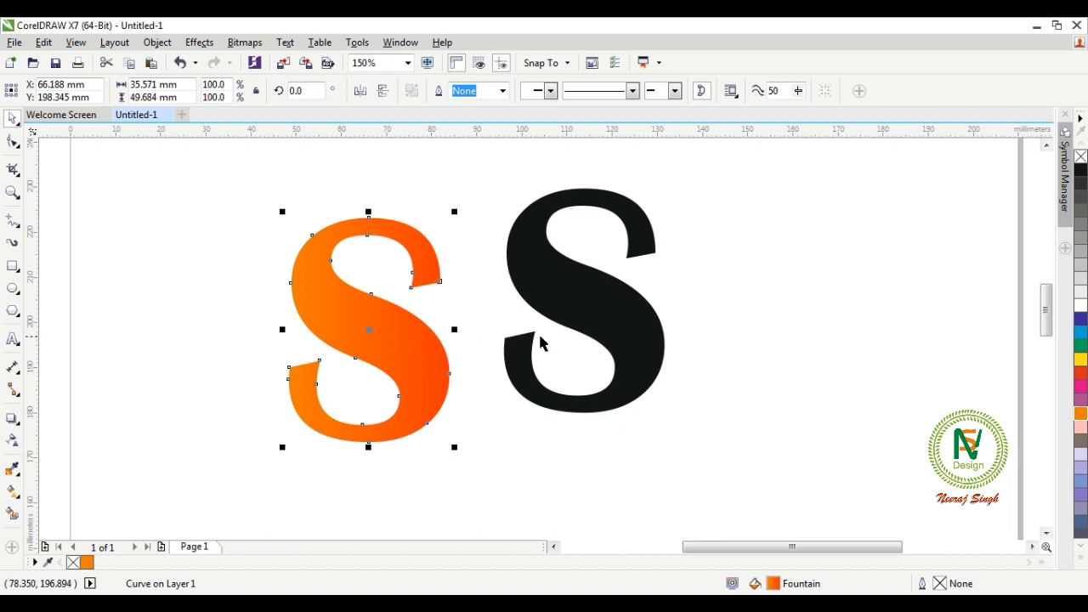
left_click(569, 289)
left_click_drag(407, 361, 419, 345)
left_click(252, 289)
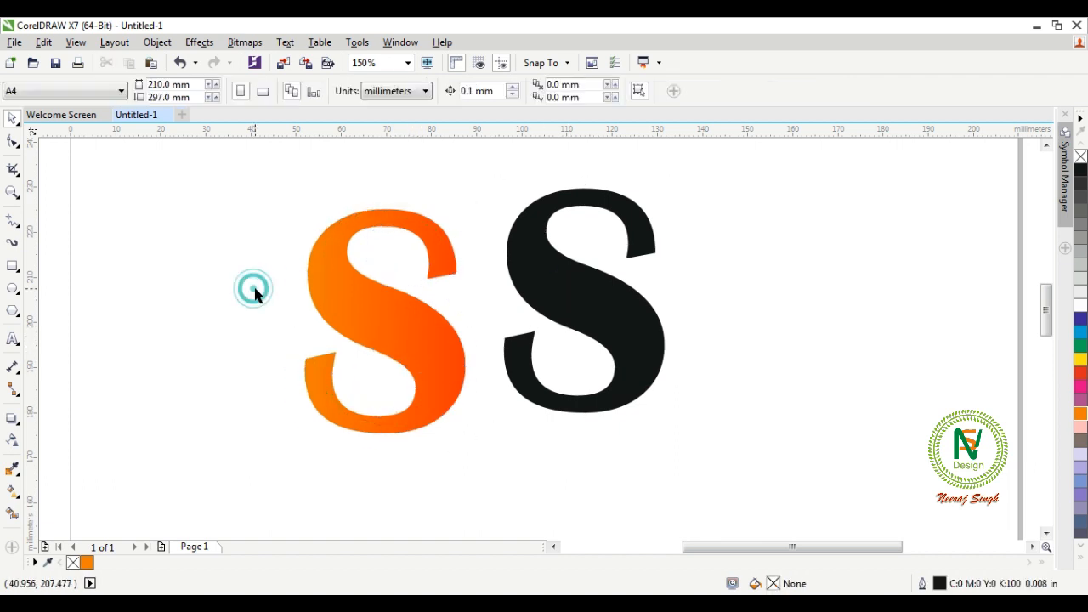
left_click(353, 318)
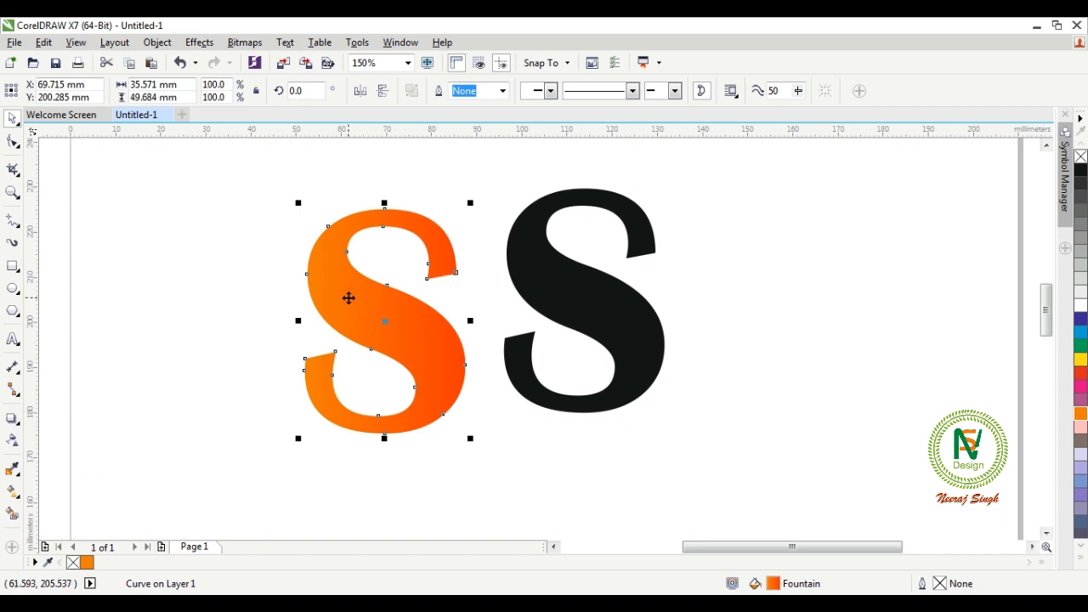
left_click_drag(358, 314, 335, 309)
right_click(335, 308)
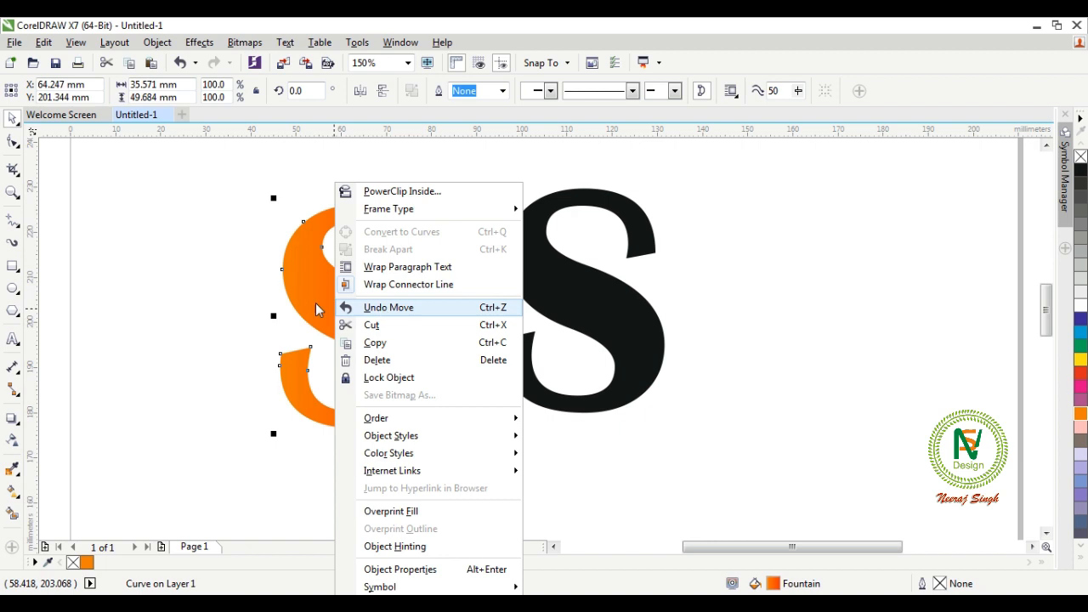
left_click(211, 304)
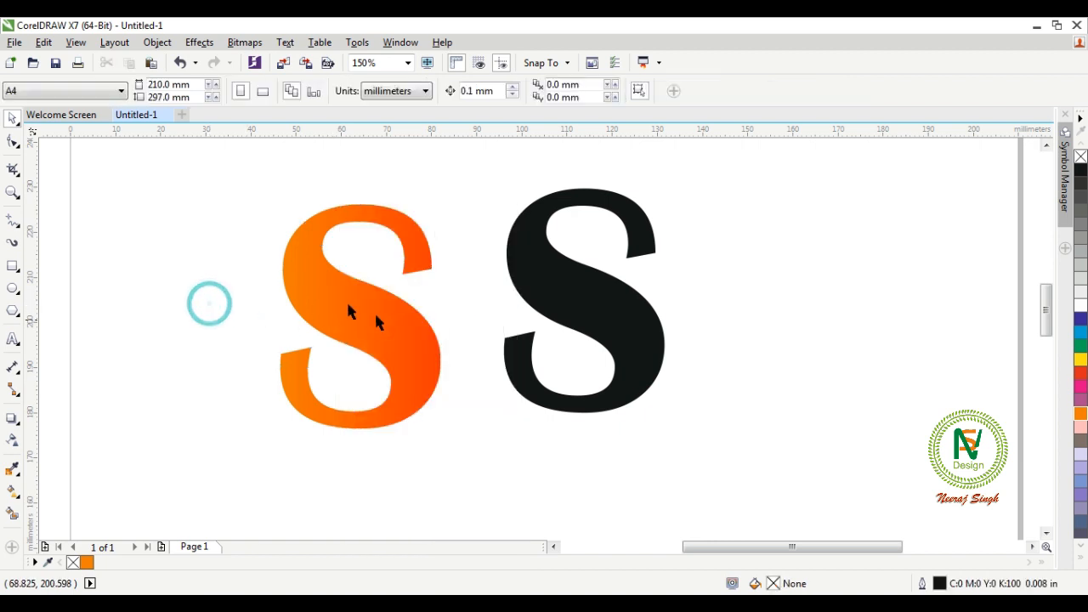
Step: Delete the black S curve beside the gradient S
scroll(301, 291, "down", 2)
scroll(259, 291, "up", 1)
left_click(495, 308)
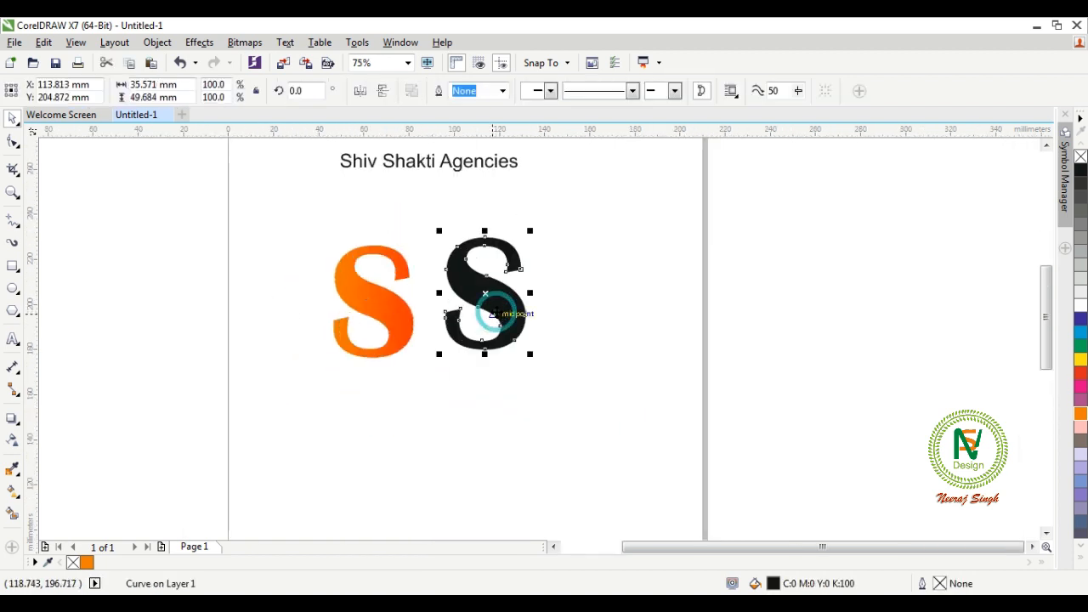
key("Delete")
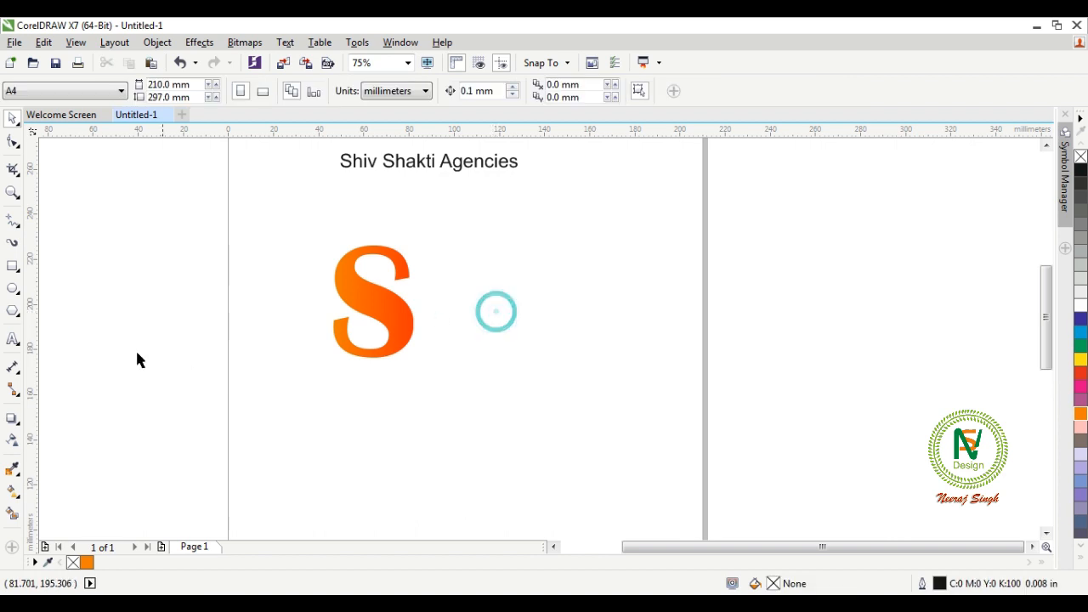
Step: Add the artistic text "S" to the right of the gradient S and set its font to Britannic Bold
left_click(14, 339)
left_click(493, 320)
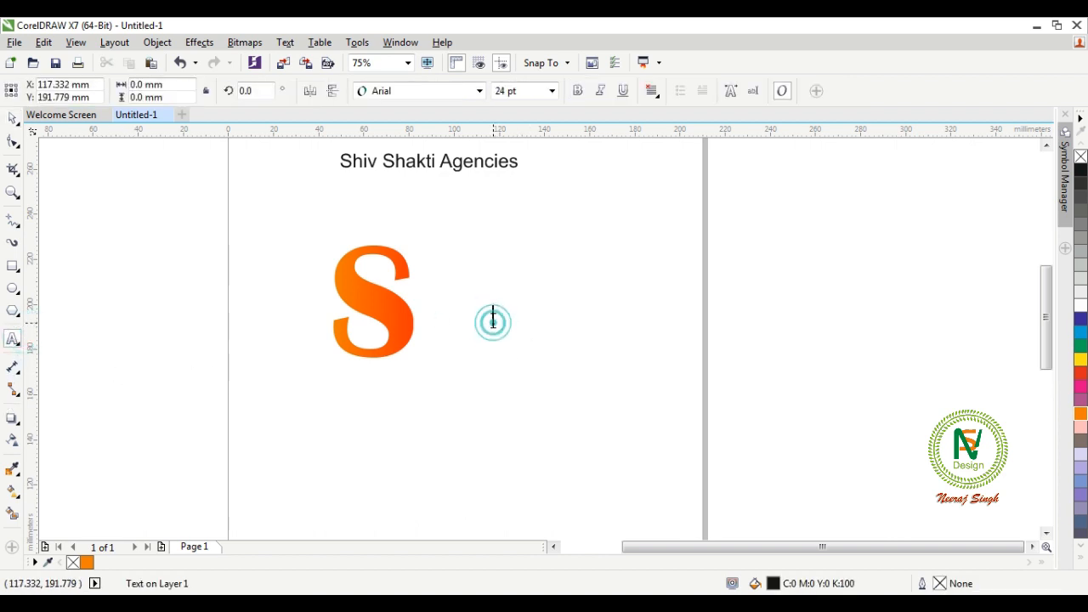
type("S")
key("ctrl+space")
left_click(425, 91)
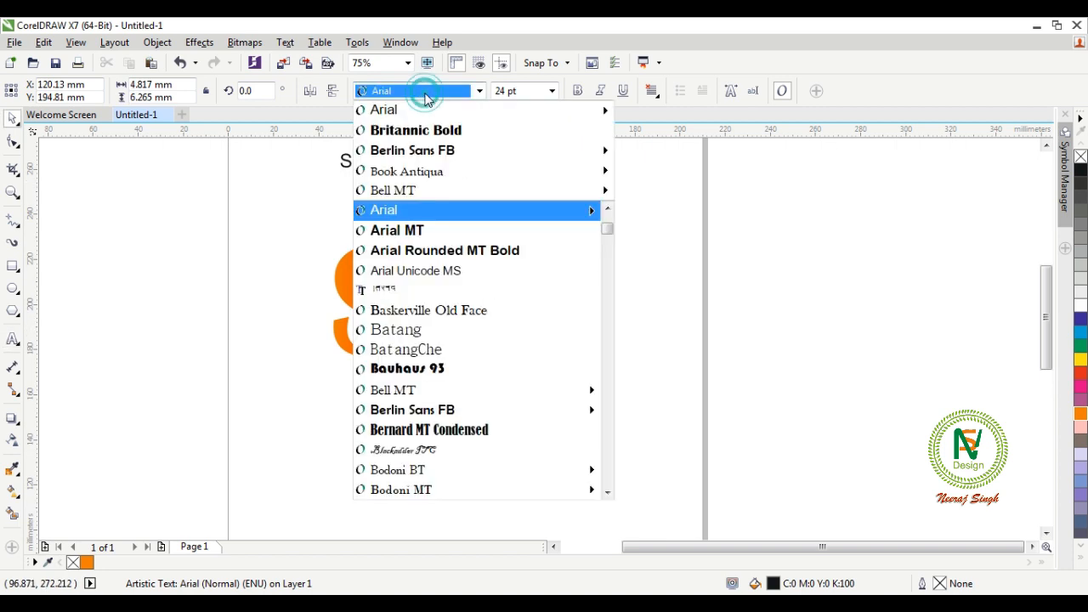
left_click(425, 127)
Step: Enlarge the new text S to about 241 pt and place it directly beside the gradient S
left_click_drag(512, 331, 595, 447)
left_click_drag(576, 408, 504, 339)
key("Escape")
left_click(375, 307)
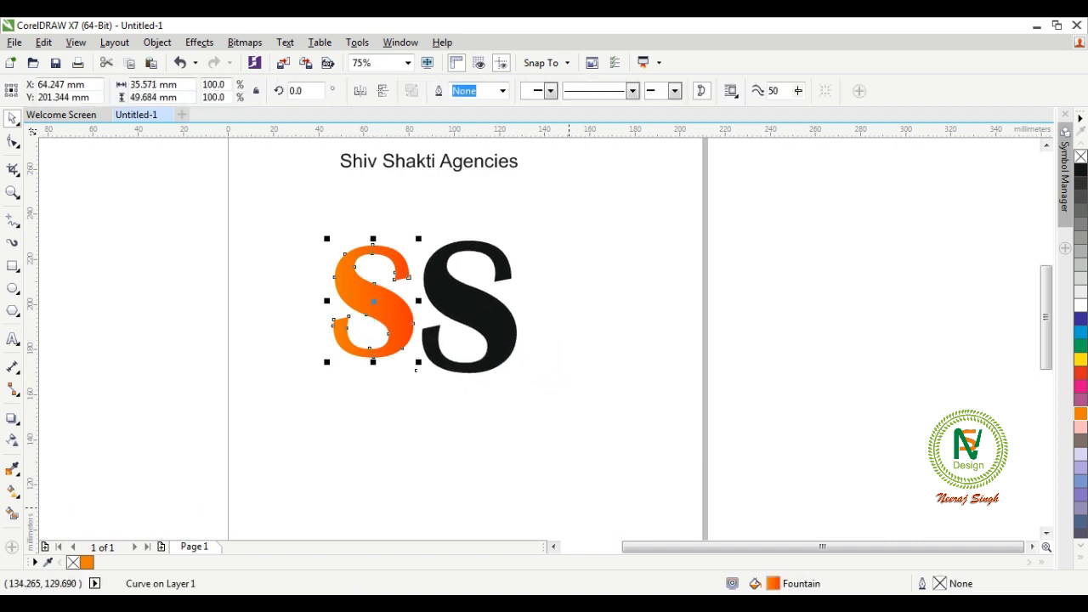
left_click(533, 257)
left_click(376, 297)
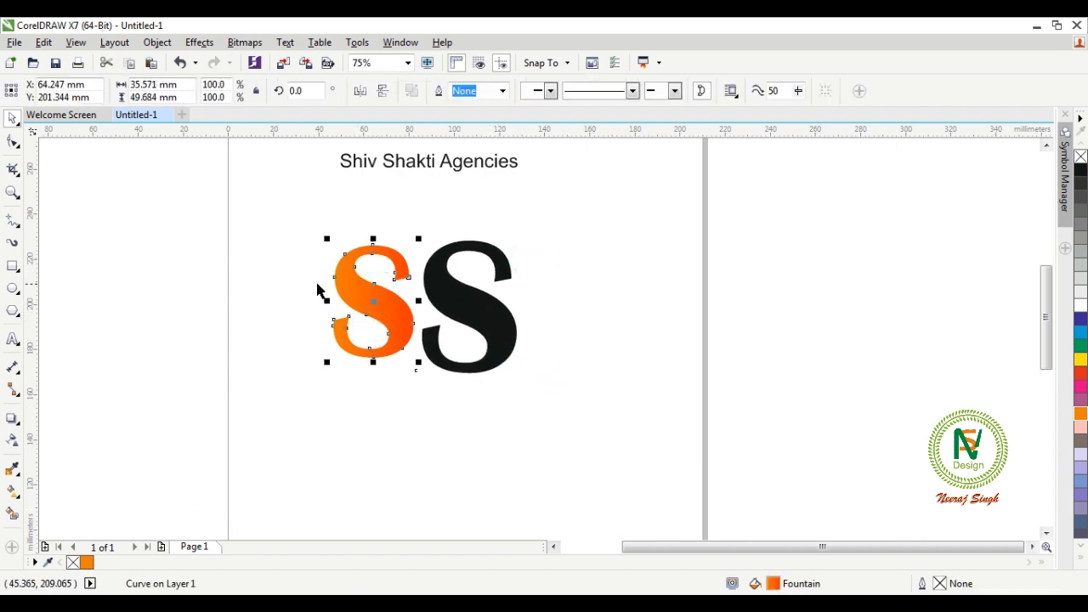
Step: Scale the black S down to about 206 pt and line it up with the gradient S at matching height
scroll(318, 292, "up", 2)
left_click(622, 324)
left_click_drag(622, 325, 607, 320)
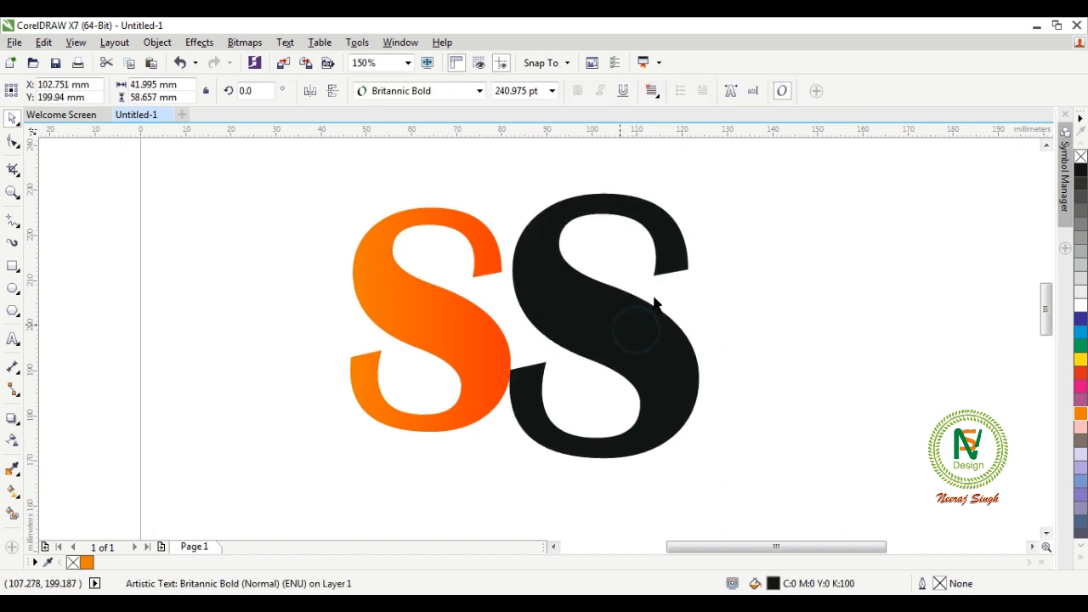
left_click_drag(705, 188, 675, 226)
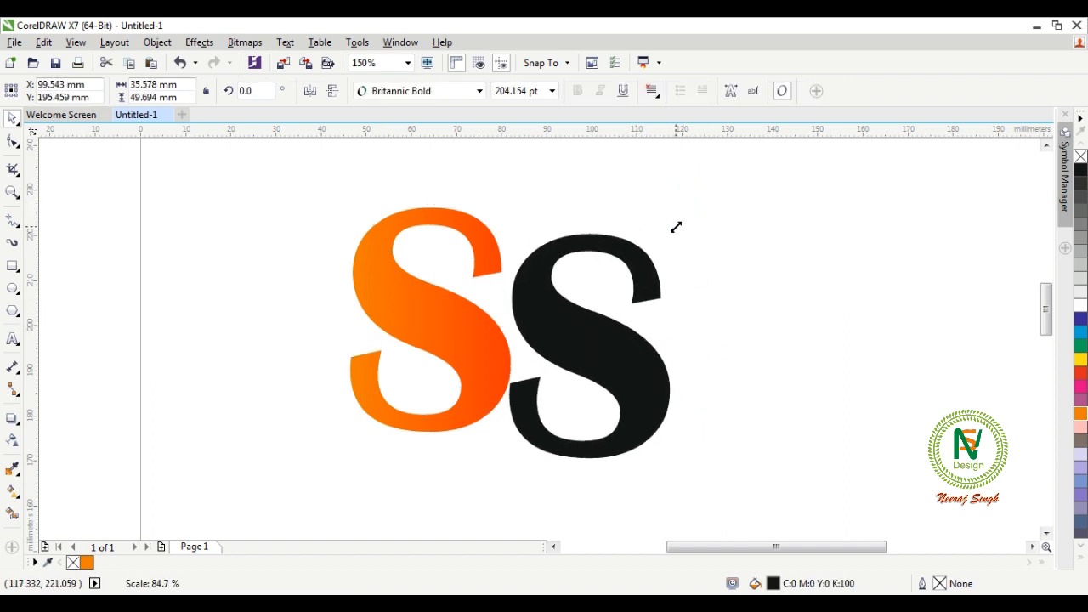
left_click(639, 268)
left_click_drag(639, 269, 644, 265)
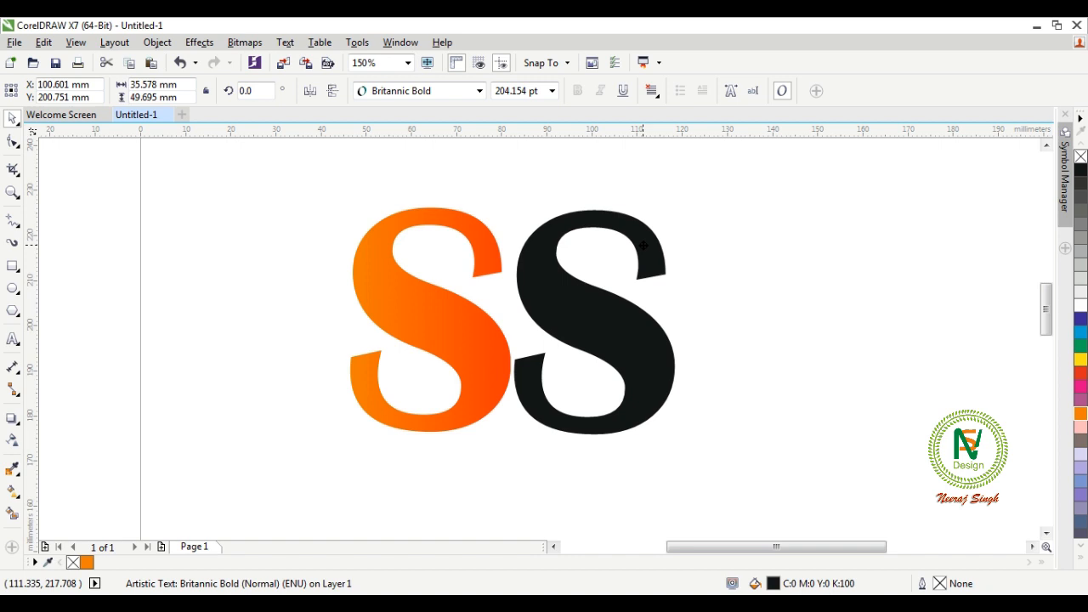
left_click_drag(680, 438, 680, 442)
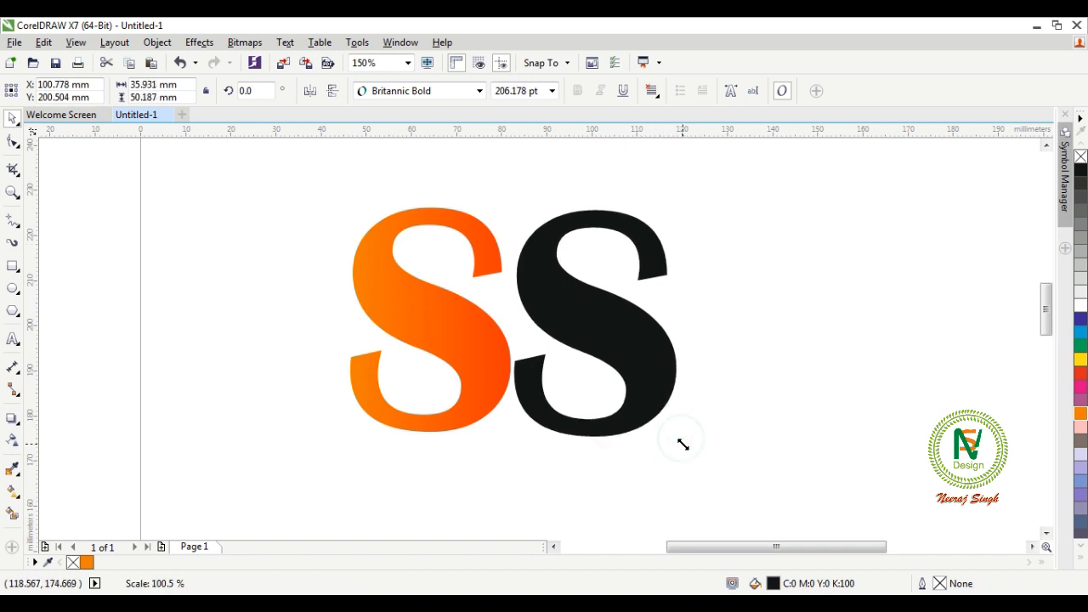
Step: Shift the black S slightly to the right to leave a gap beside the gradient S
left_click(743, 357)
left_click_drag(600, 323, 638, 336)
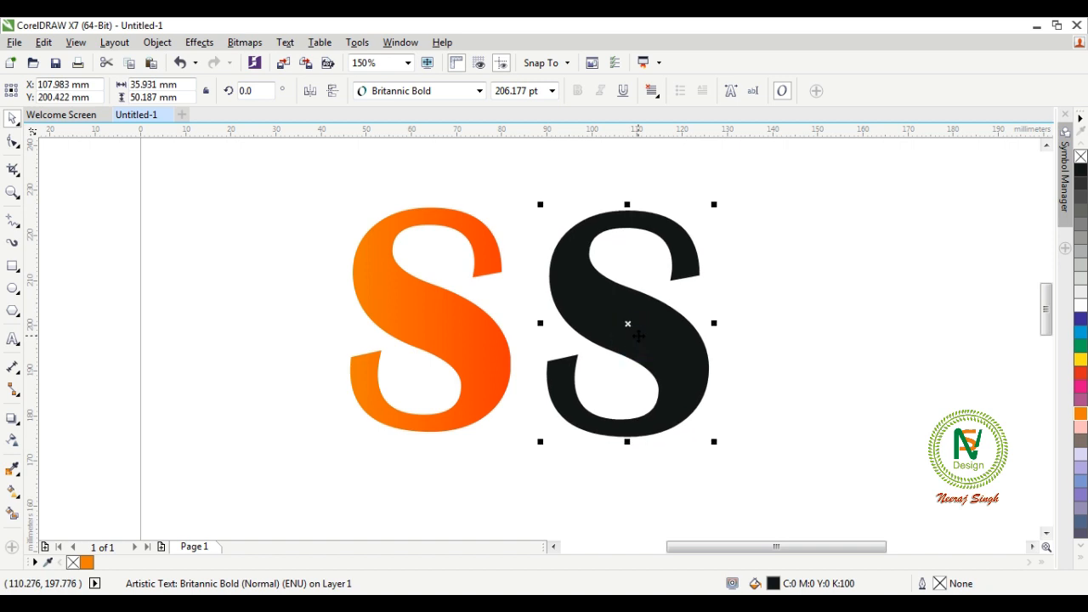
right_click(638, 336)
left_click(567, 260)
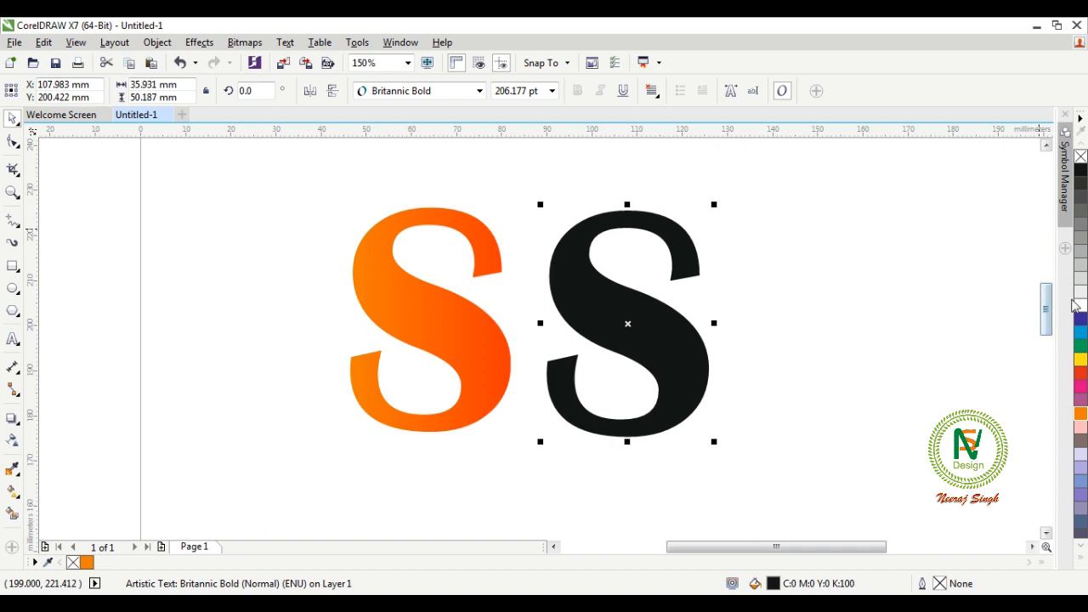
Step: Fill the right S with 10% black and give it a black hairline outline
left_click(1080, 292)
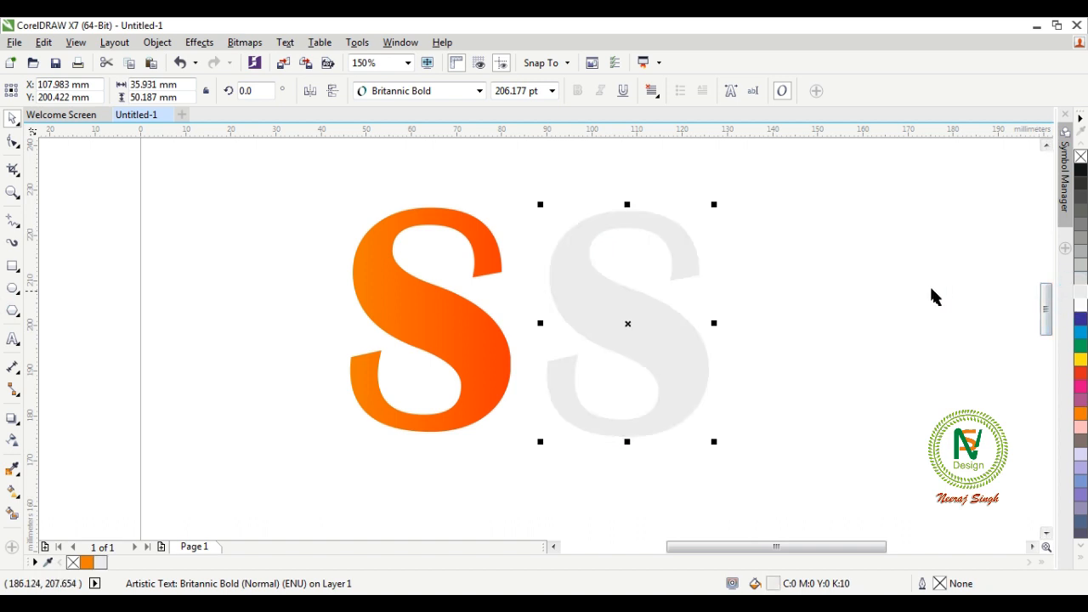
right_click(1080, 170)
left_click(552, 93)
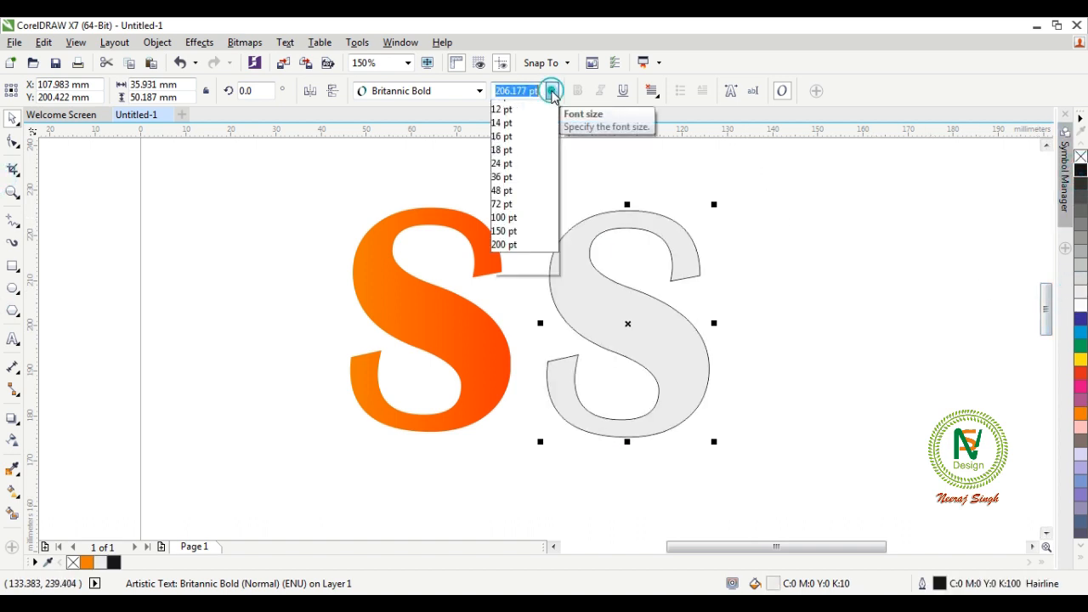
left_click(412, 161)
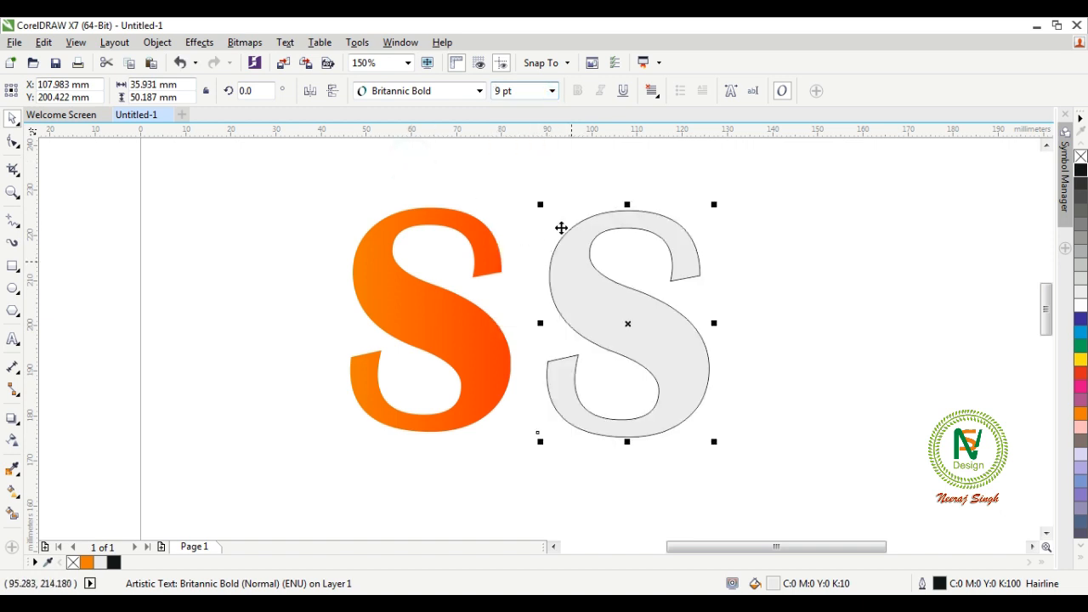
left_click(574, 177)
left_click(616, 211)
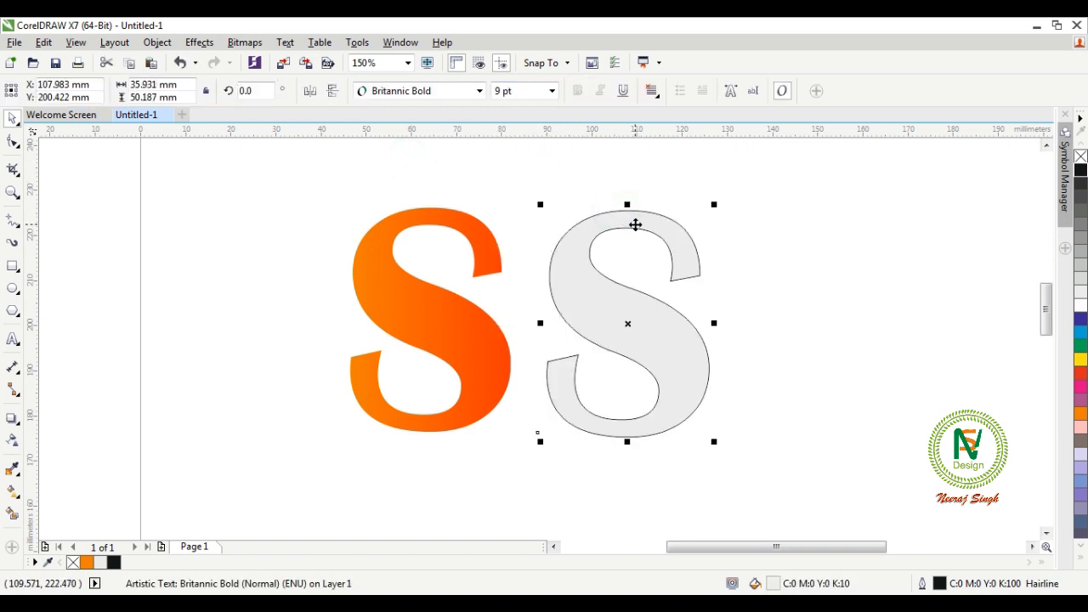
Step: Set the outline width of the right S to 0.1 in
key("F12")
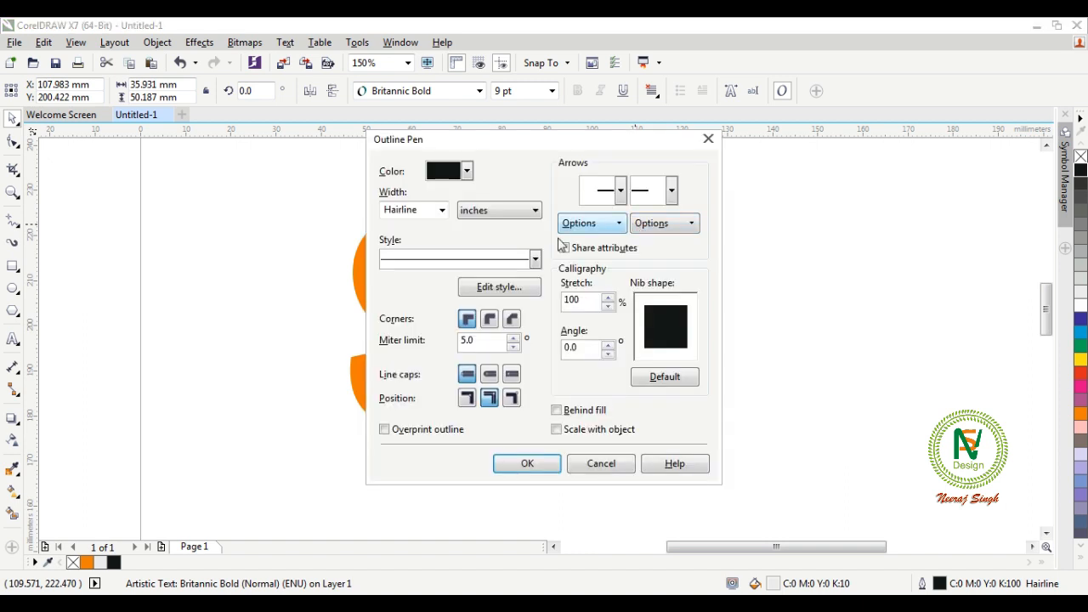
left_click_drag(476, 146, 791, 120)
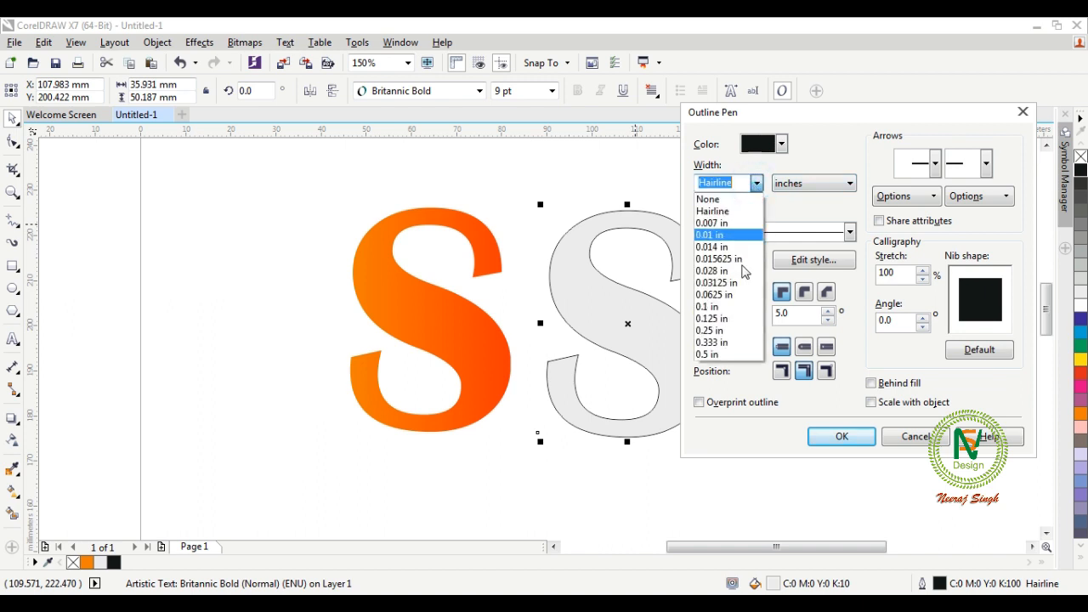
left_click(743, 272)
left_click(756, 183)
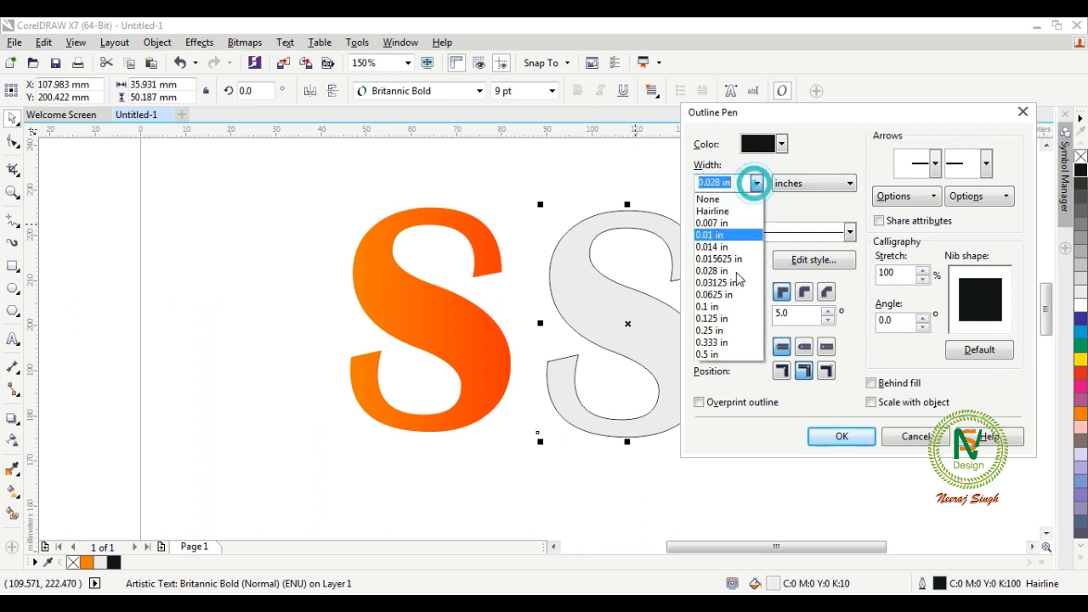
left_click(724, 308)
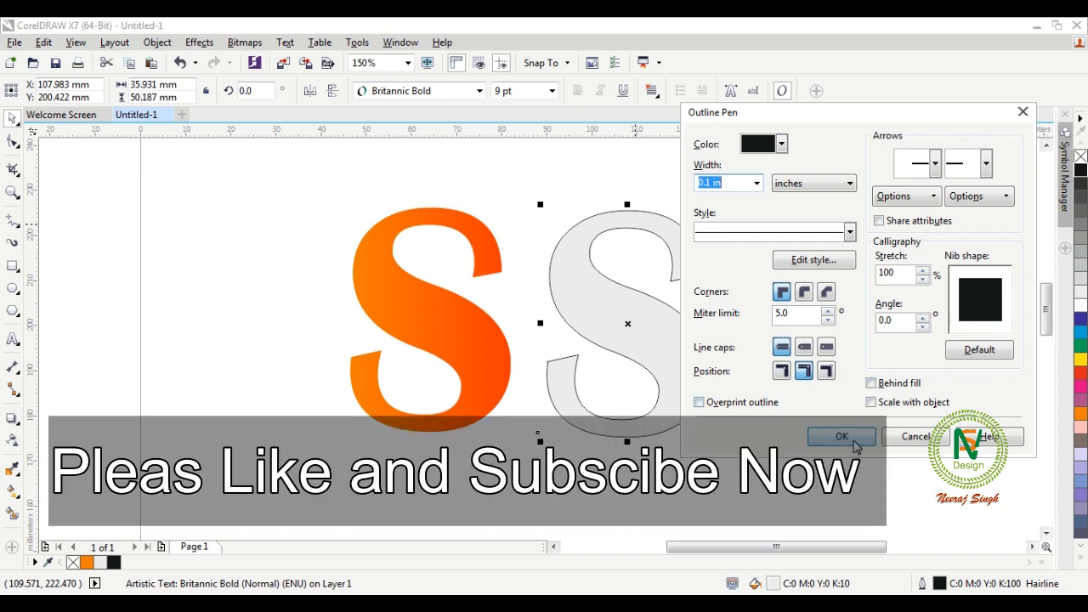
left_click(855, 443)
left_click(789, 371)
left_click(633, 329)
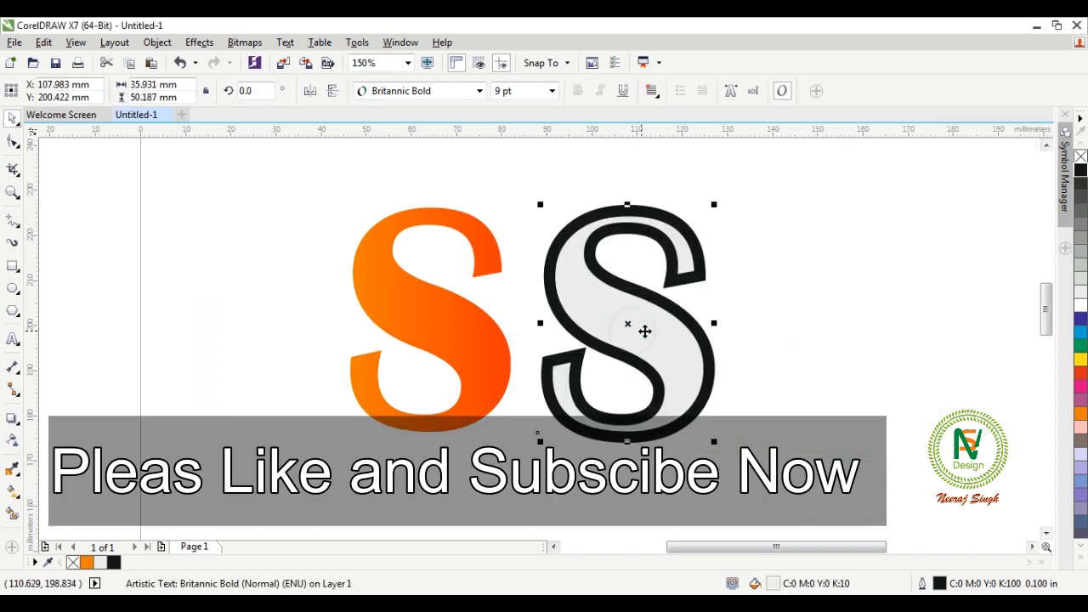
Step: Give the right S's outline rounded corners and round line caps, placed behind the fill and scaling with the object
key("F12")
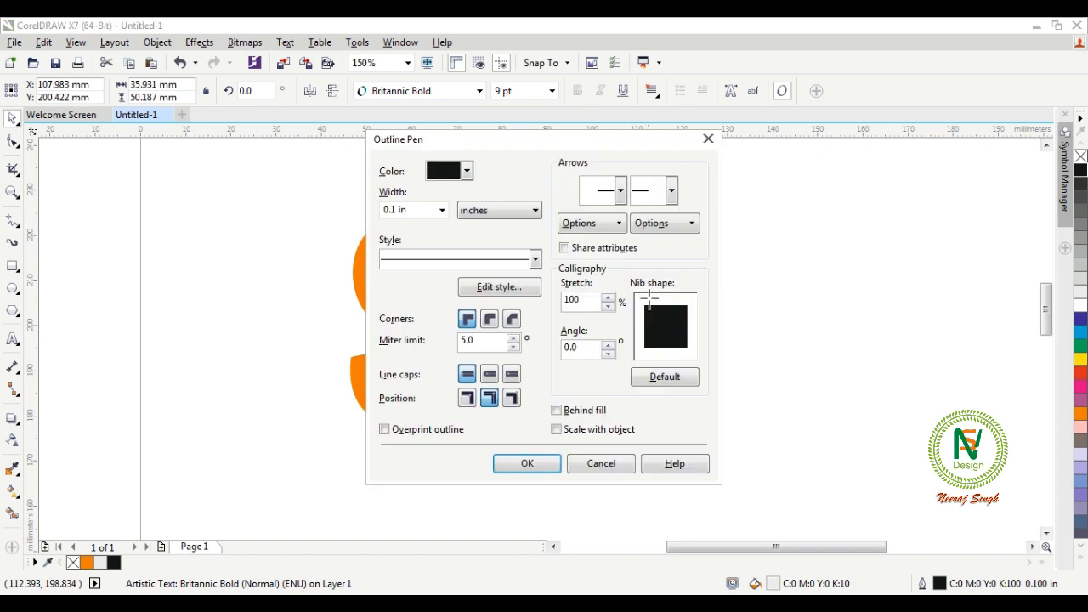
left_click_drag(535, 148, 927, 162)
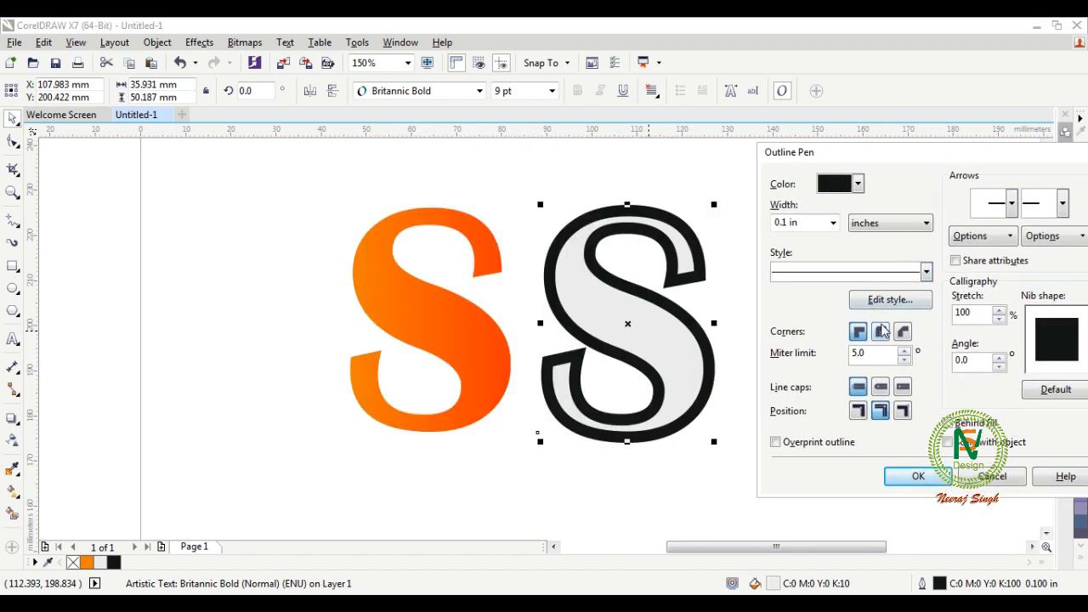
left_click(881, 332)
left_click(881, 387)
left_click(947, 442)
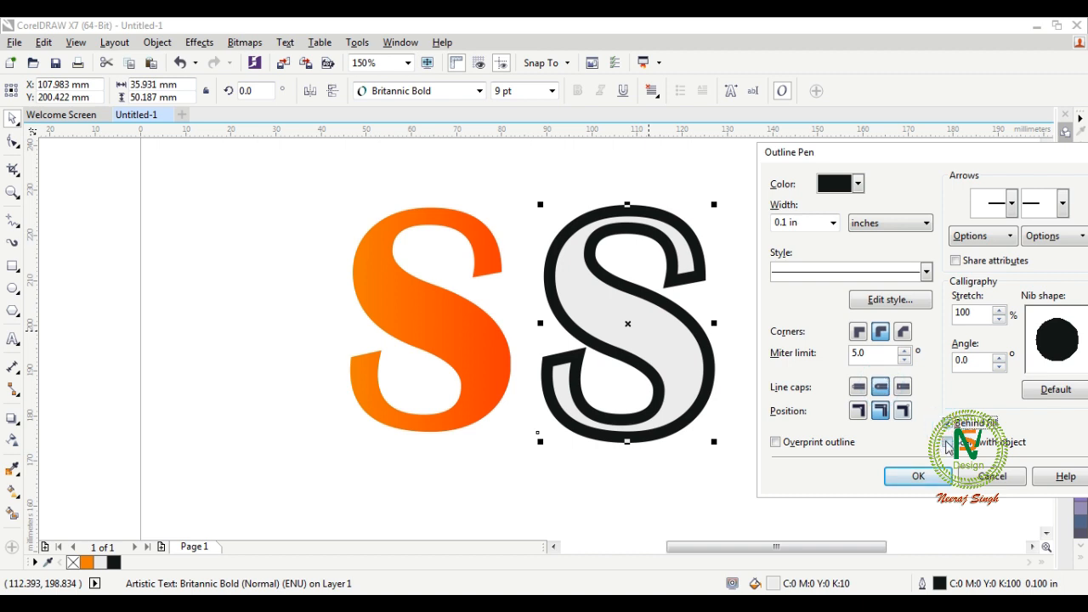
left_click(924, 478)
left_click(583, 315)
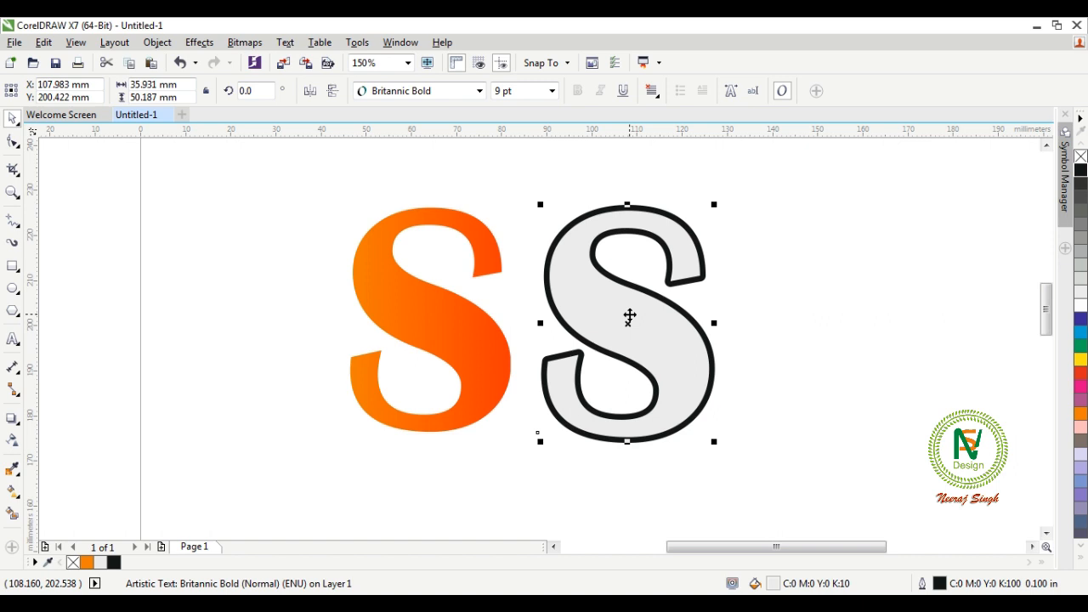
Step: Convert the outline of the grey S into a separate object and move it to the right of the grey letter
right_click(629, 318)
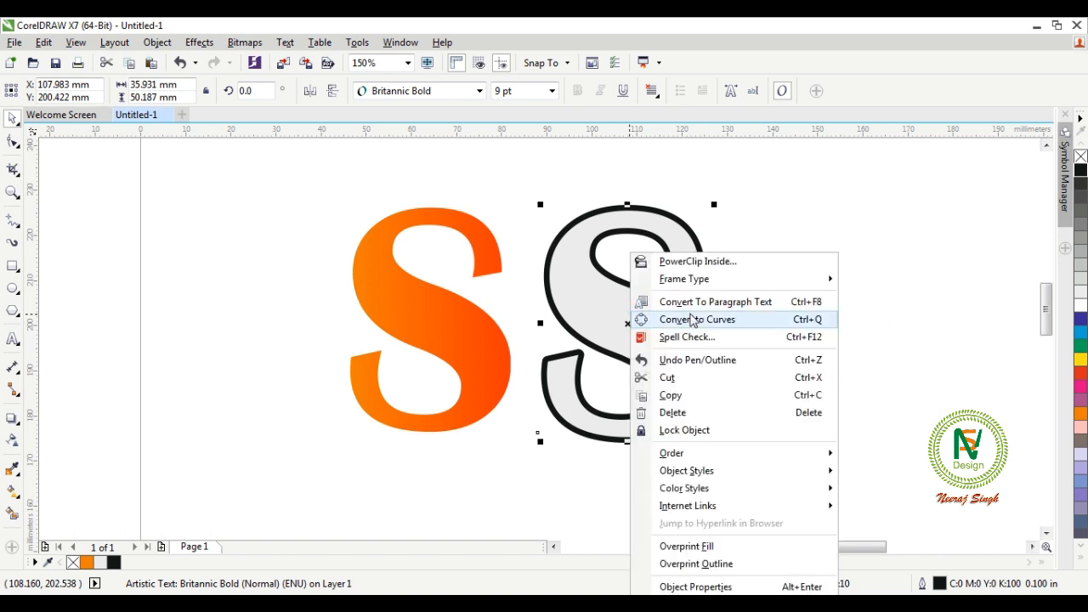
left_click(724, 223)
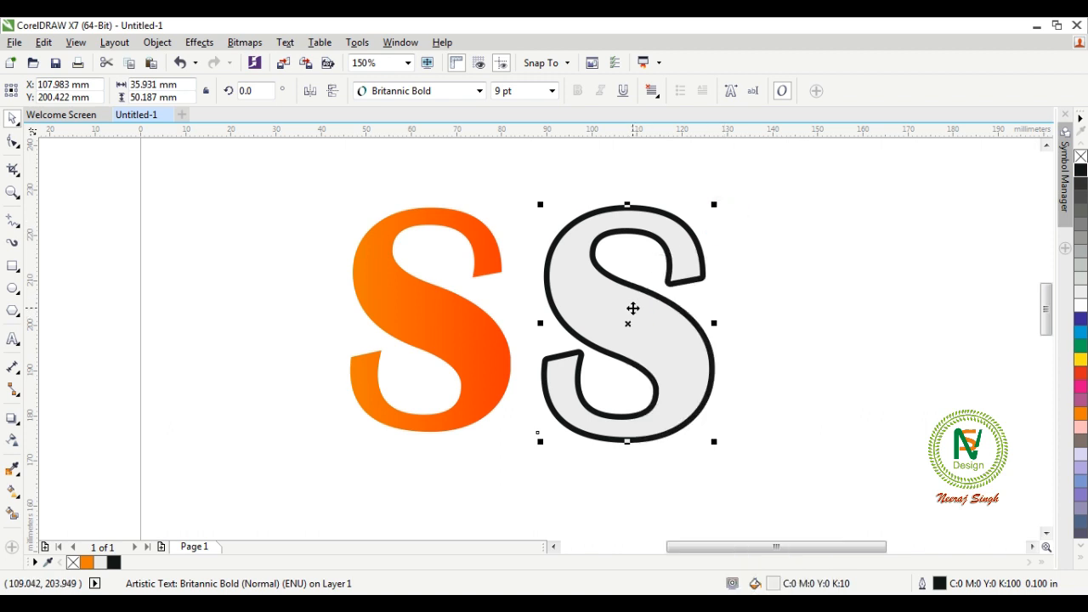
key("ctrl+q")
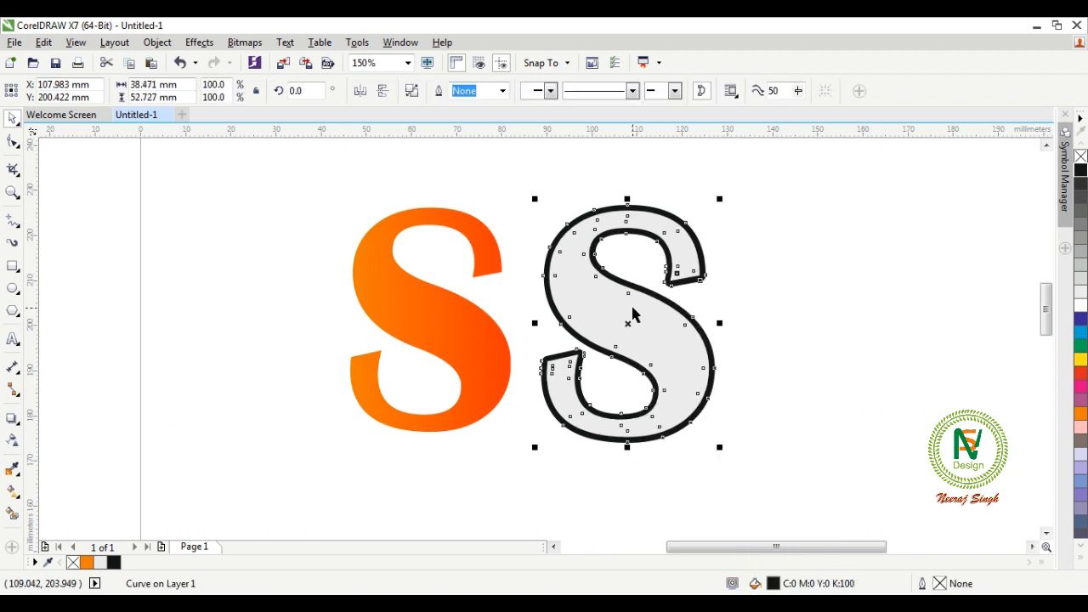
left_click_drag(642, 298, 843, 309)
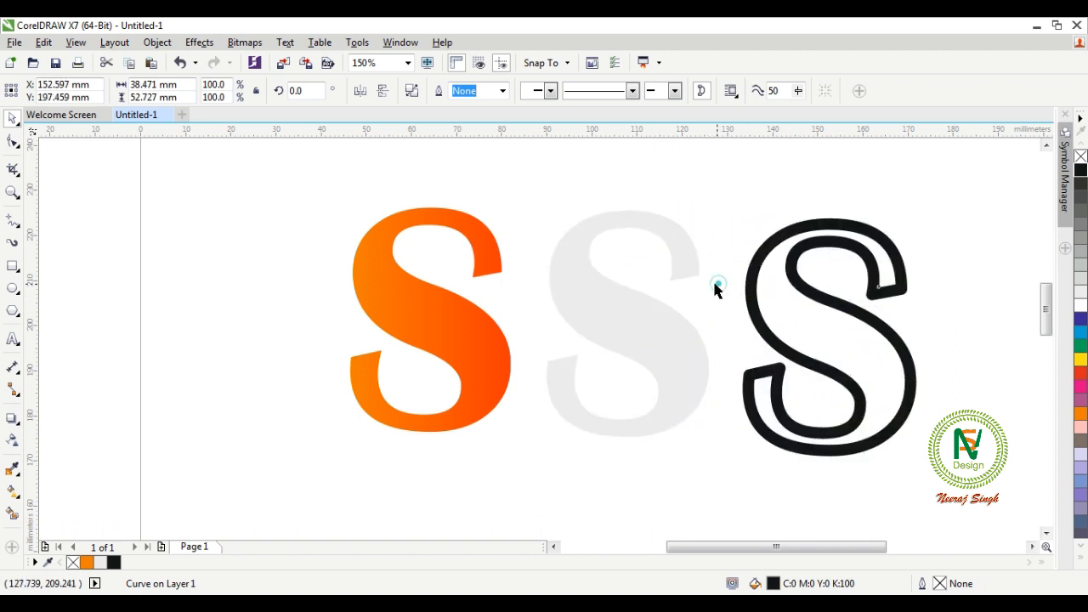
Step: Copy the orange gradient fill from the left S onto the grey S
left_click(688, 260)
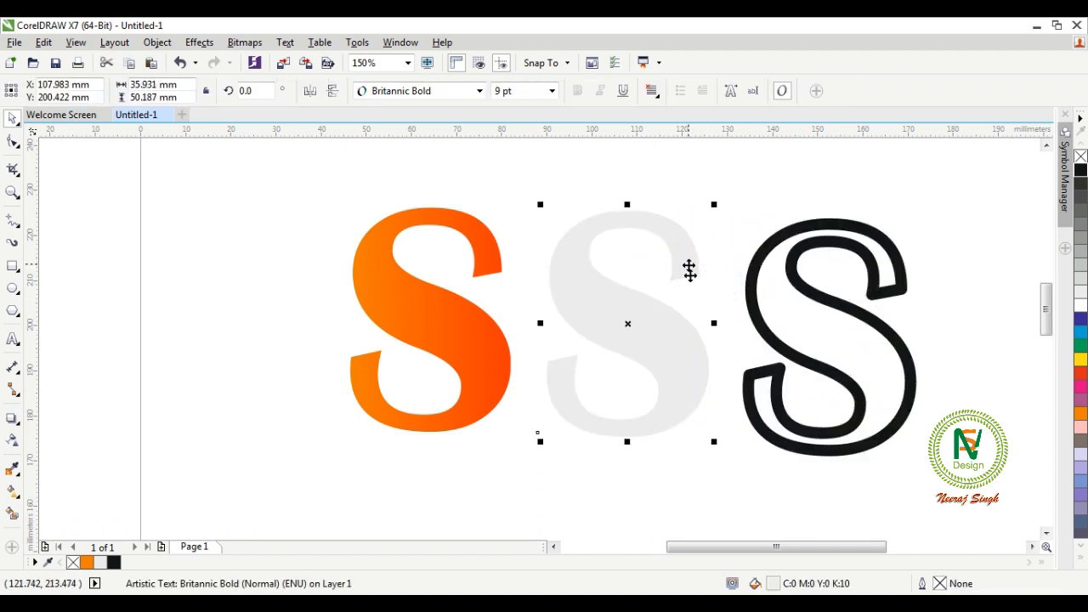
left_click(753, 323)
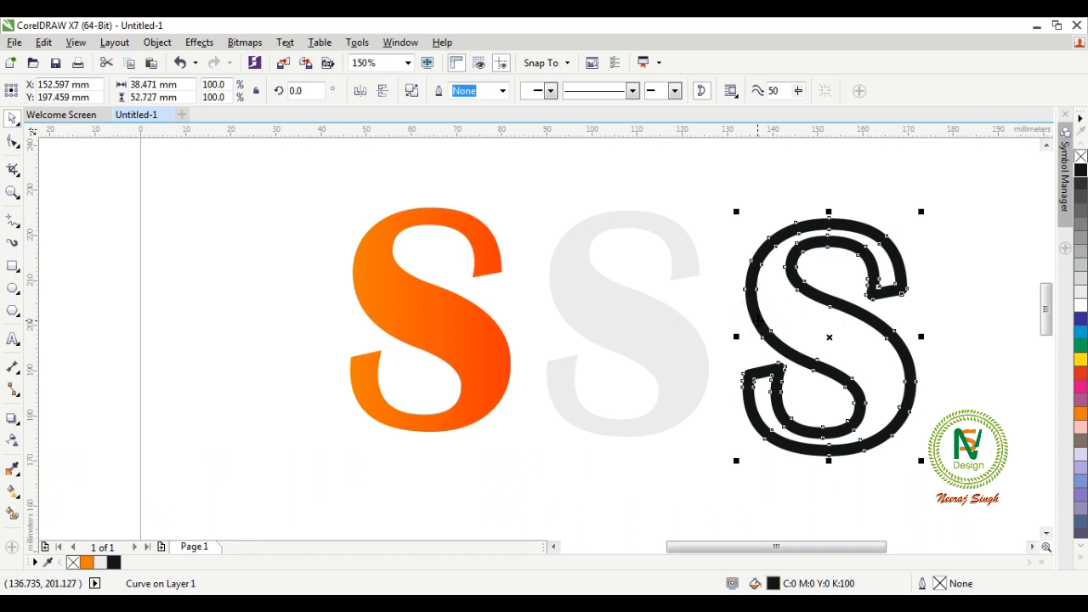
left_click(627, 324)
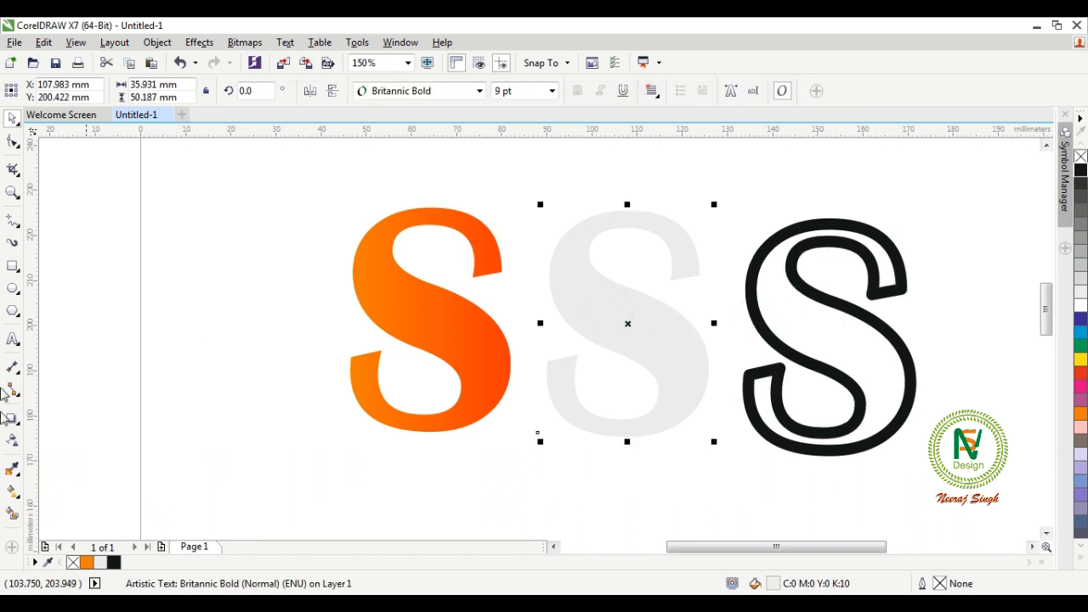
left_click(14, 495)
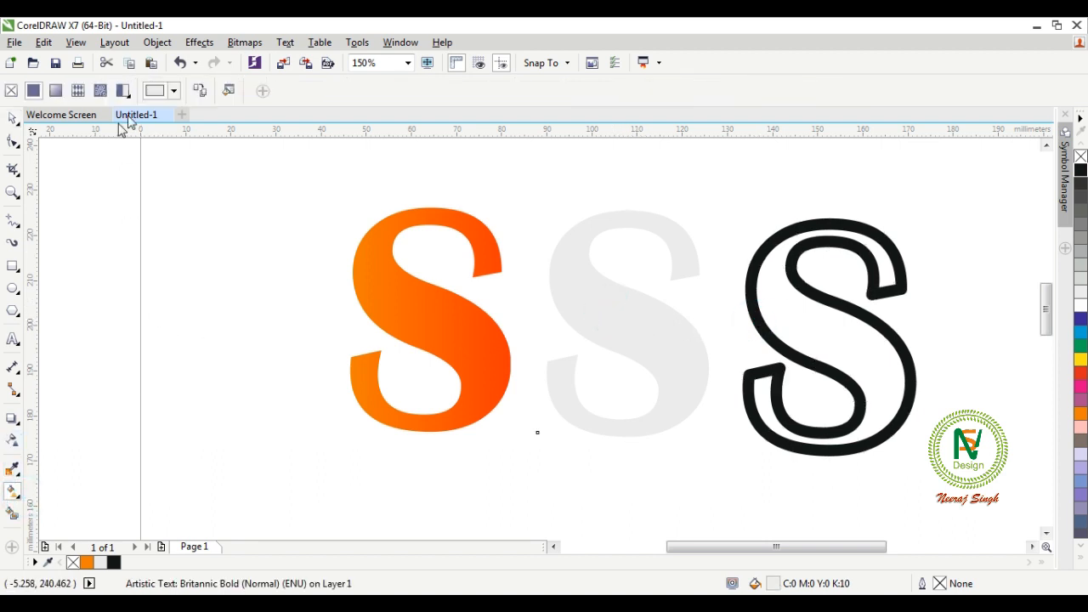
left_click(198, 93)
left_click(413, 321)
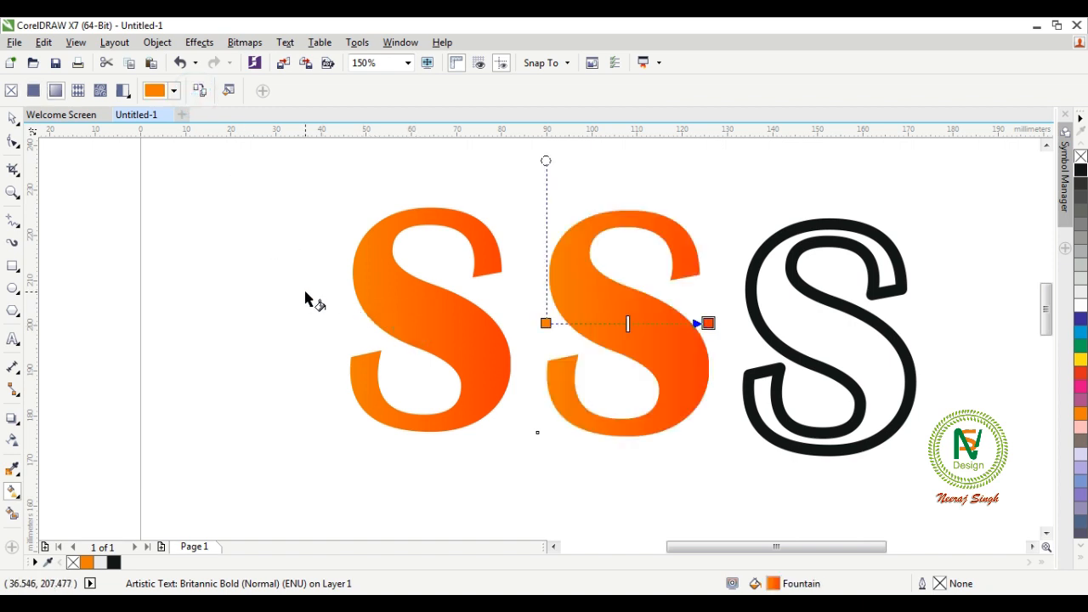
Step: Delete the original gradient S on the far left
key("space")
left_click(272, 287)
left_click(400, 305)
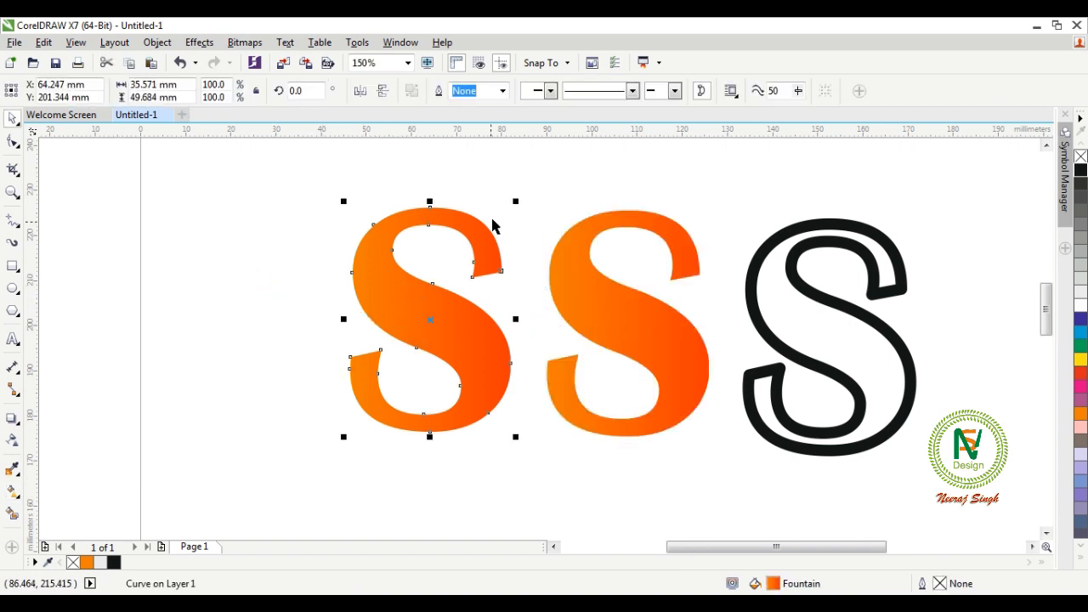
left_click_drag(450, 315, 312, 293)
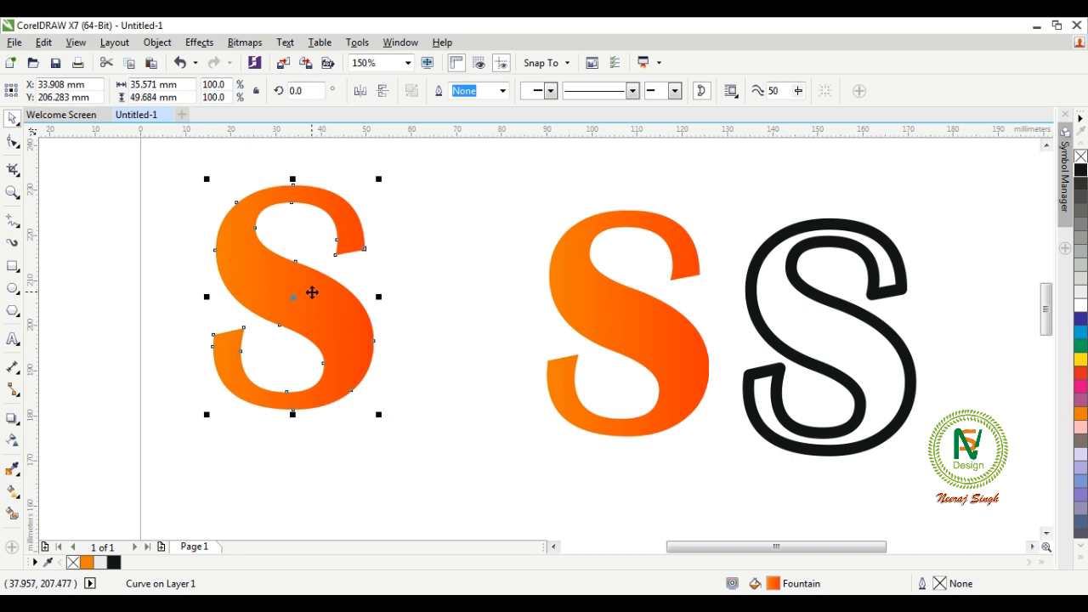
key("Delete")
Step: Move the remaining gradient S to the left and place a copy of the black outline S between it and the original outline
left_click(649, 298)
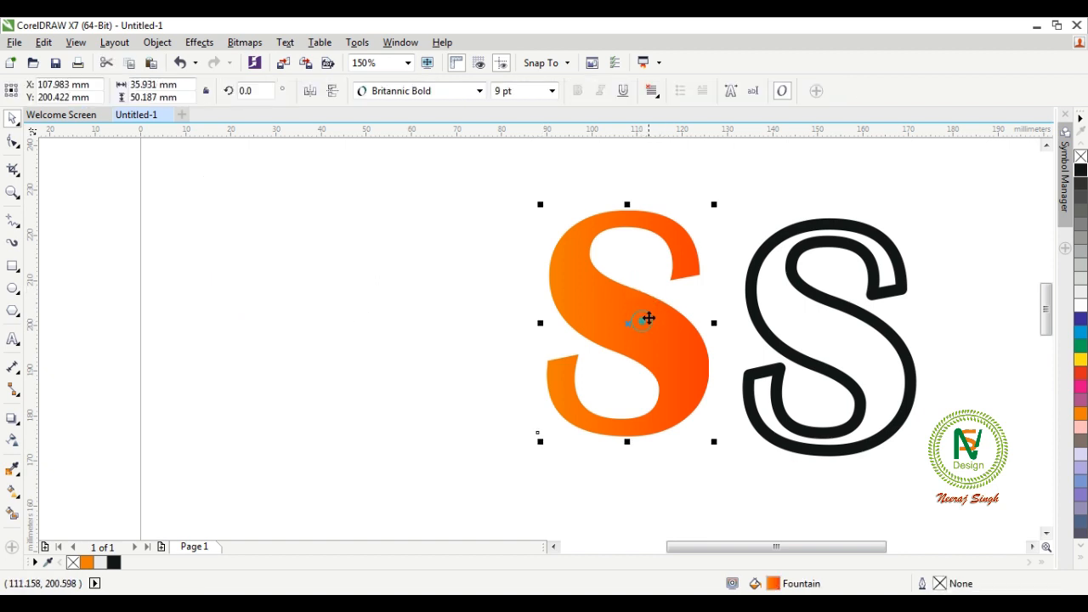
left_click_drag(646, 313, 409, 298)
left_click(759, 325)
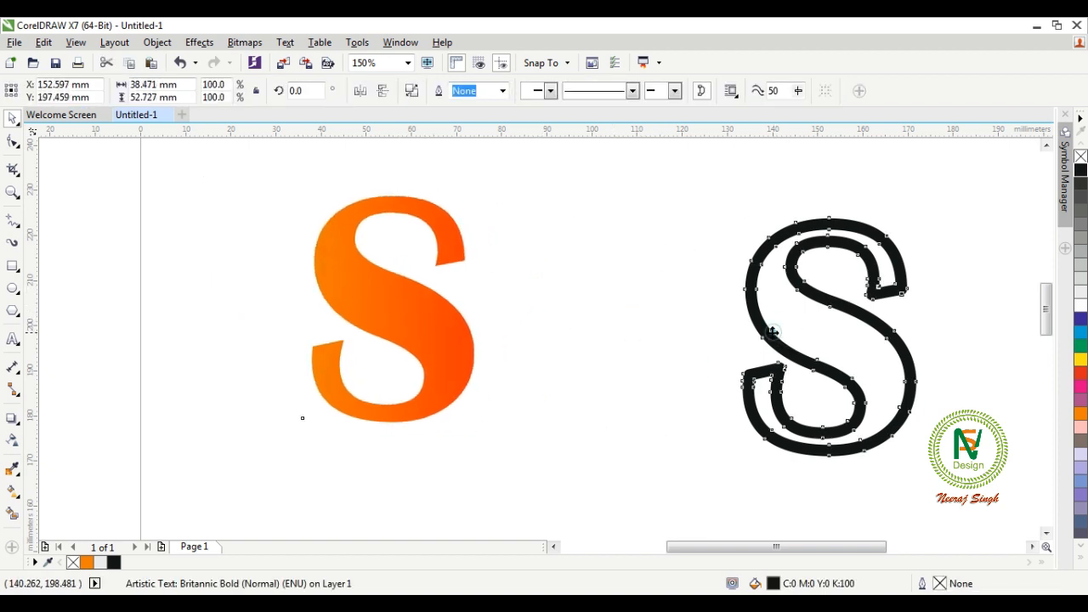
left_click_drag(759, 325, 570, 319)
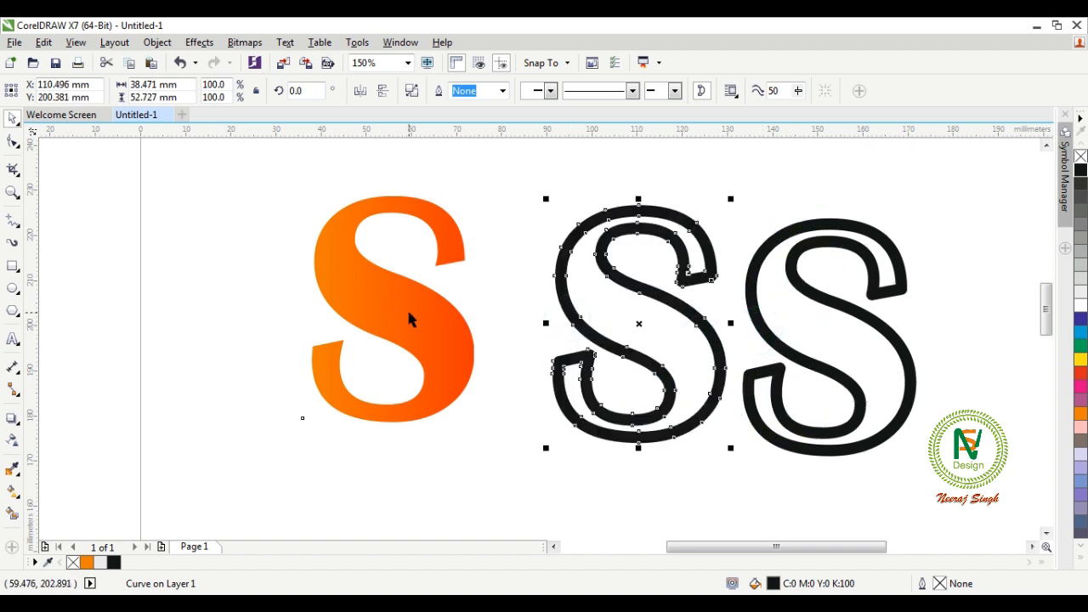
Step: Centre the outline copy horizontally and vertically on the gradient S and bring it to the front
left_click(409, 313, "shift")
key("c")
key("e")
left_click(607, 316)
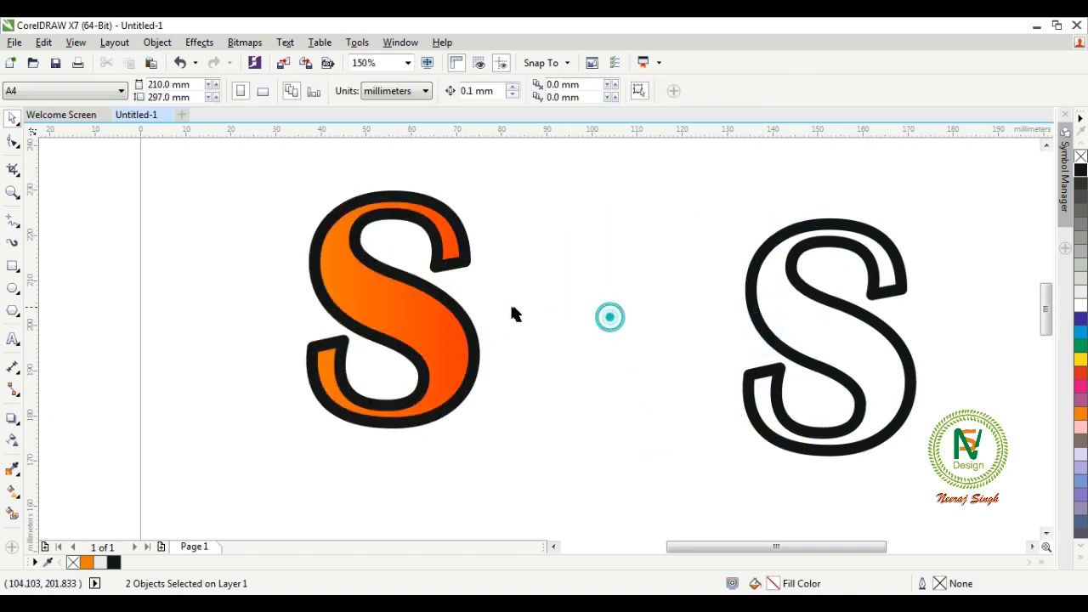
left_click(466, 327)
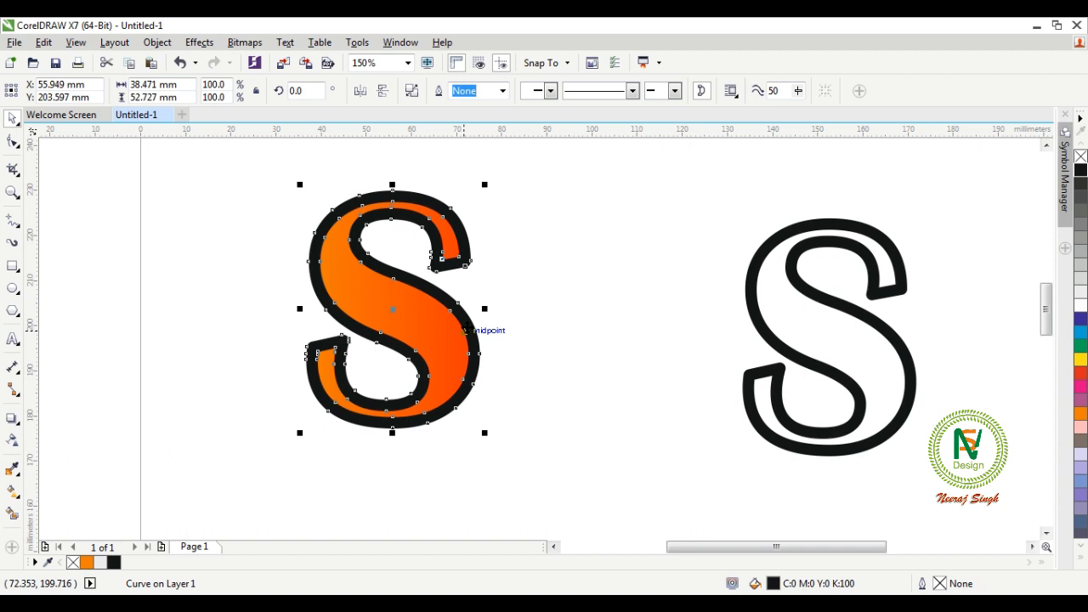
key("shift+Page_Down")
key("shift+Page_Up")
left_click(493, 335)
Step: Copy the orange gradient of the inner S onto its black outline shape
left_click(472, 327)
left_click(23, 511)
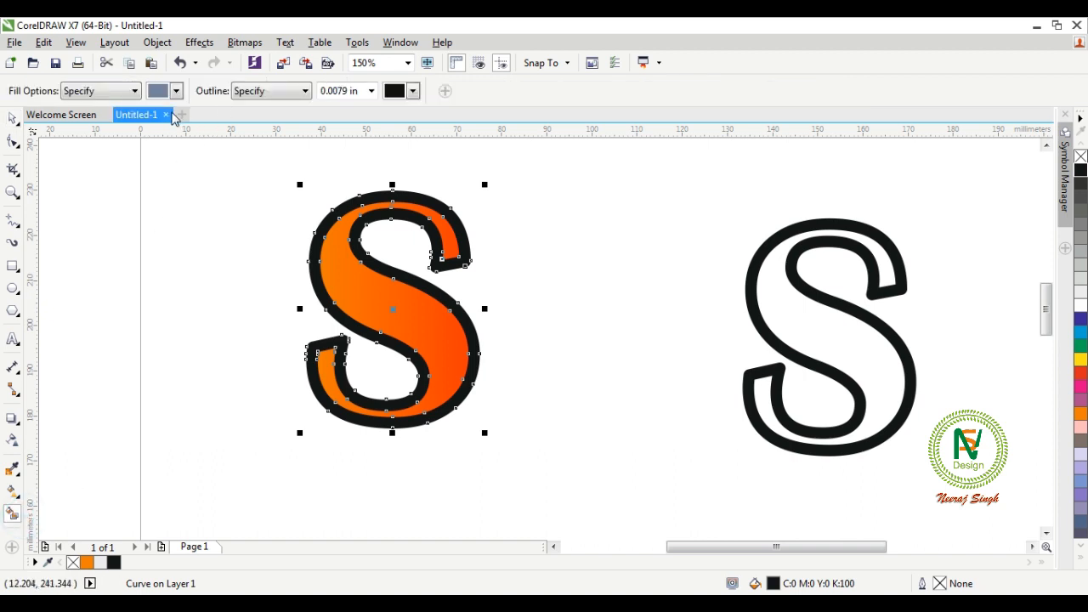
left_click(12, 493)
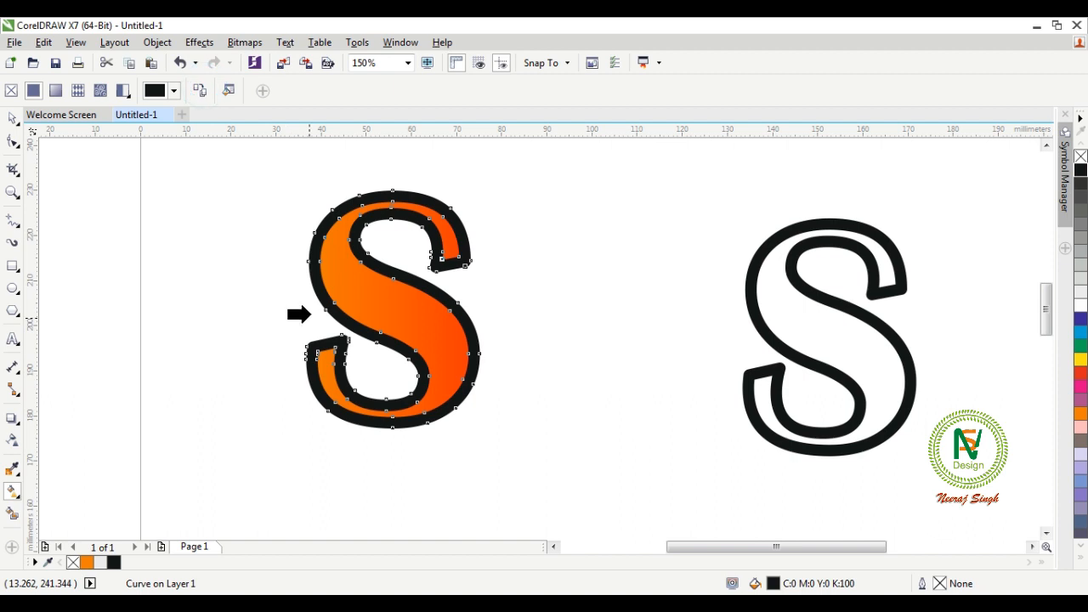
left_click(339, 286)
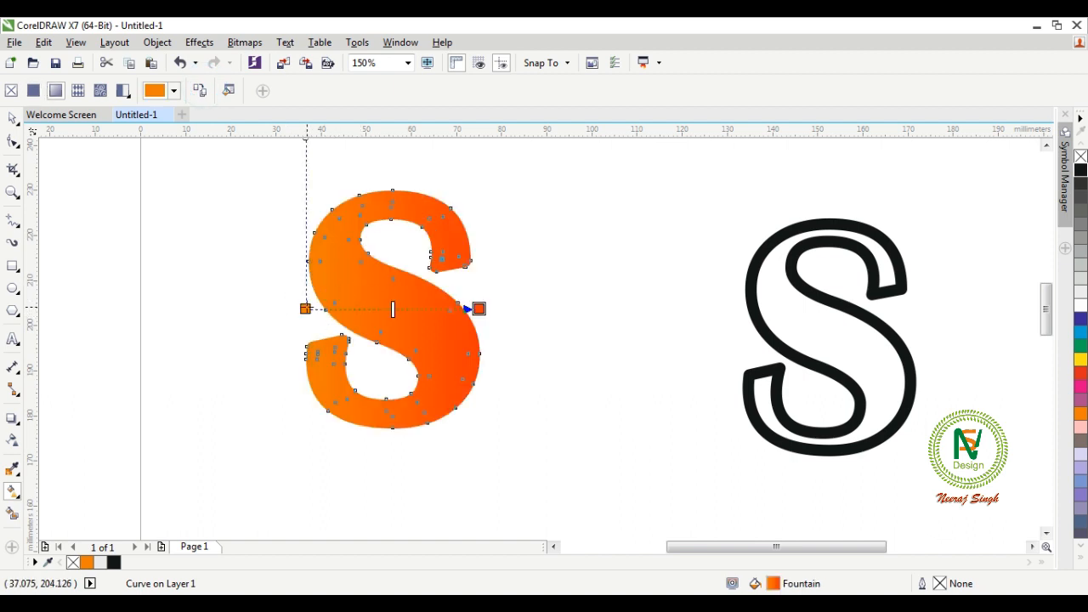
Step: Reverse the outline's gradient so it runs from light orange on the S's right side to red-orange on its left
left_click_drag(306, 308, 484, 223)
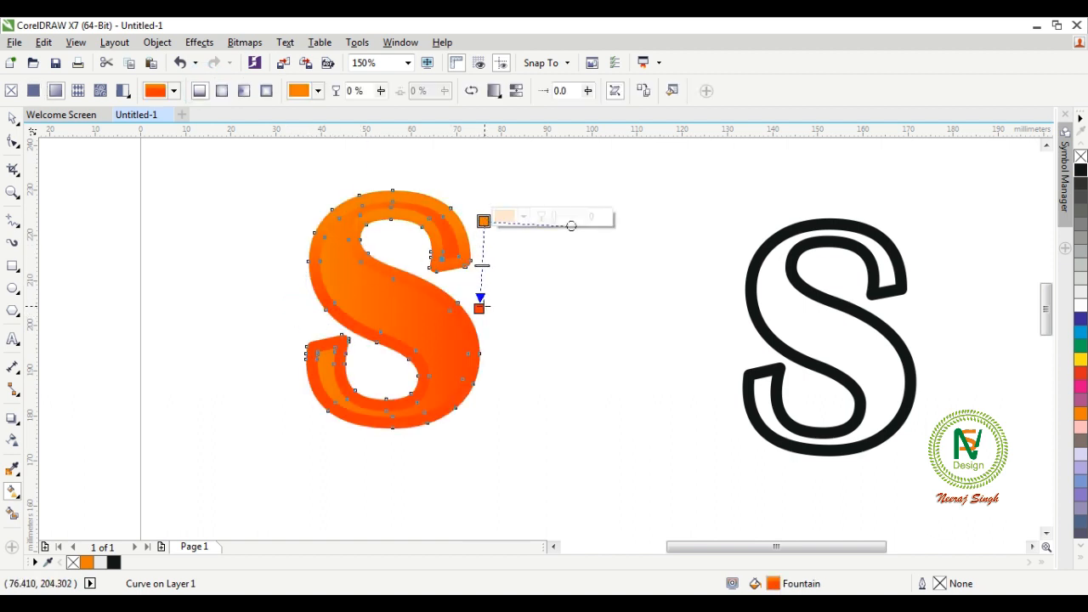
left_click_drag(479, 308, 289, 299)
left_click_drag(481, 223, 490, 315)
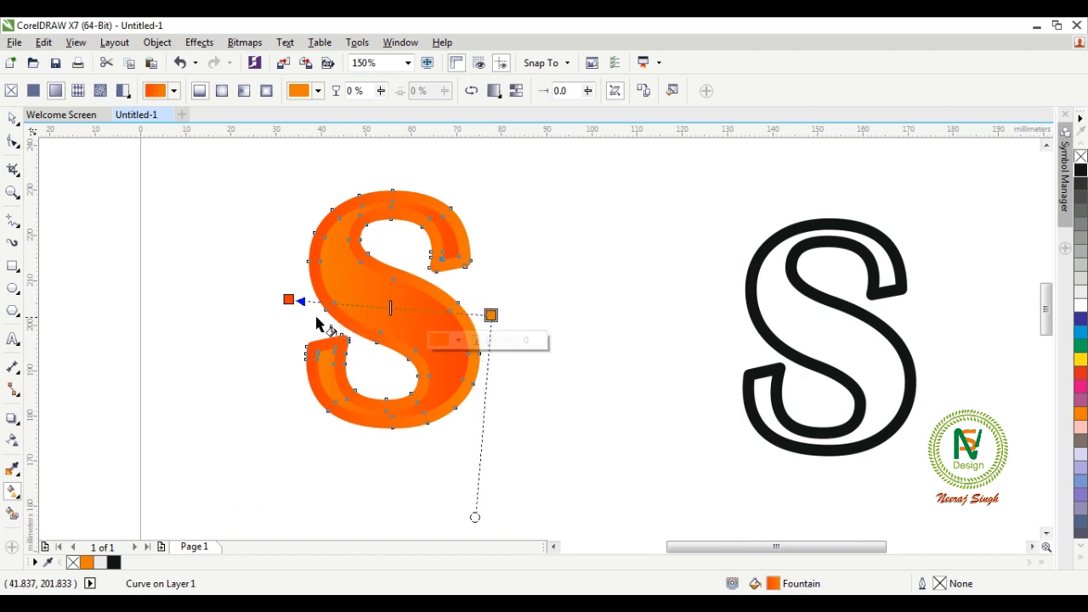
left_click_drag(290, 300, 282, 302)
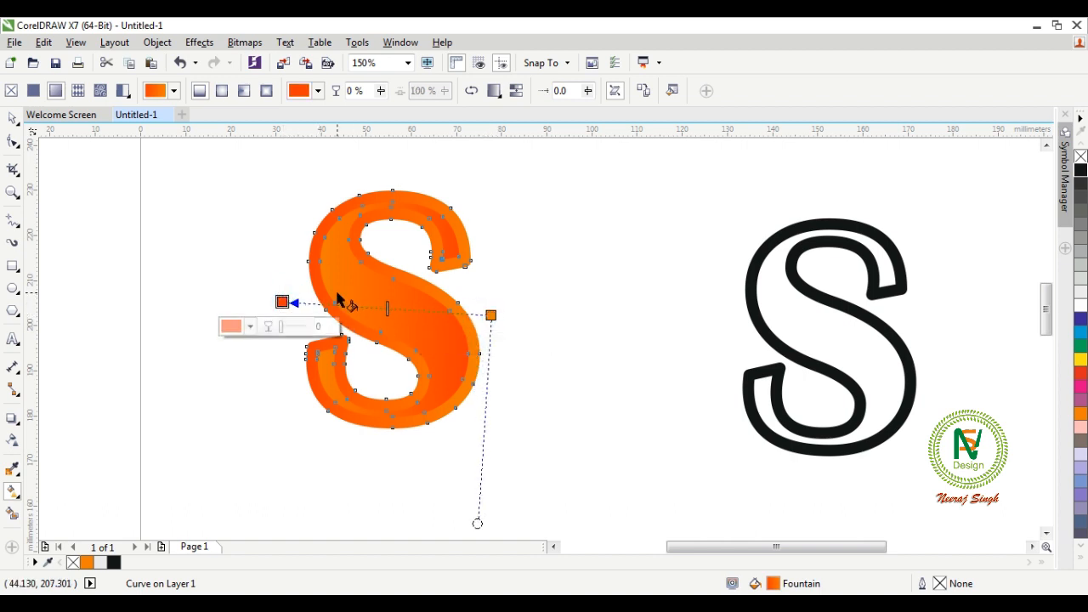
key("space")
left_click(262, 258)
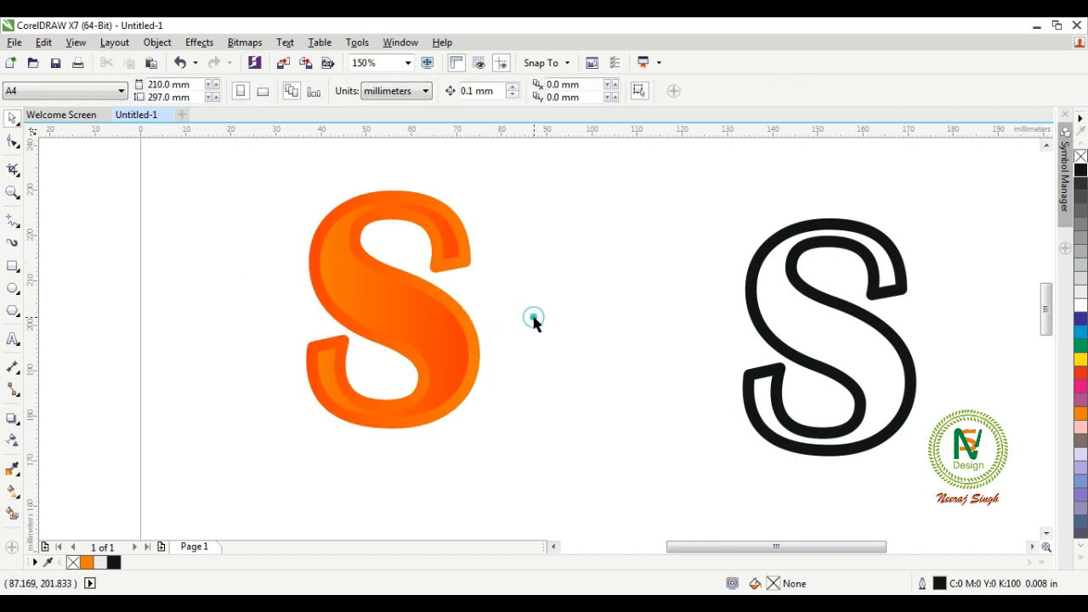
Step: Examine how the outline's gradient contrasts with the inner S, close up and at normal size
scroll(376, 256, "up", 1)
left_click(392, 286)
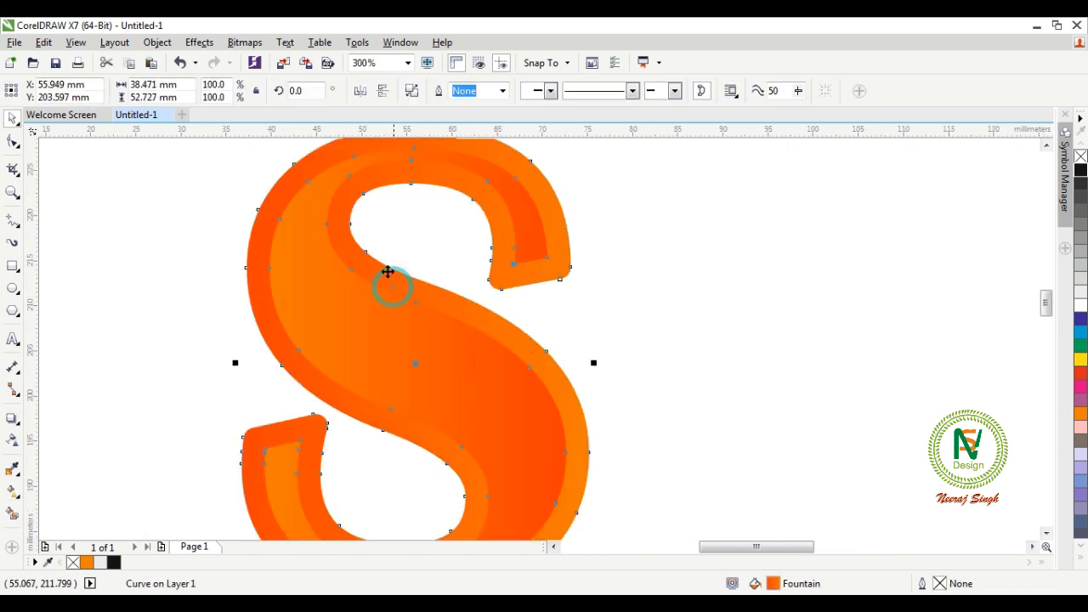
scroll(386, 271, "down", 2)
left_click(533, 312)
scroll(437, 286, "up", 1)
left_click(473, 320)
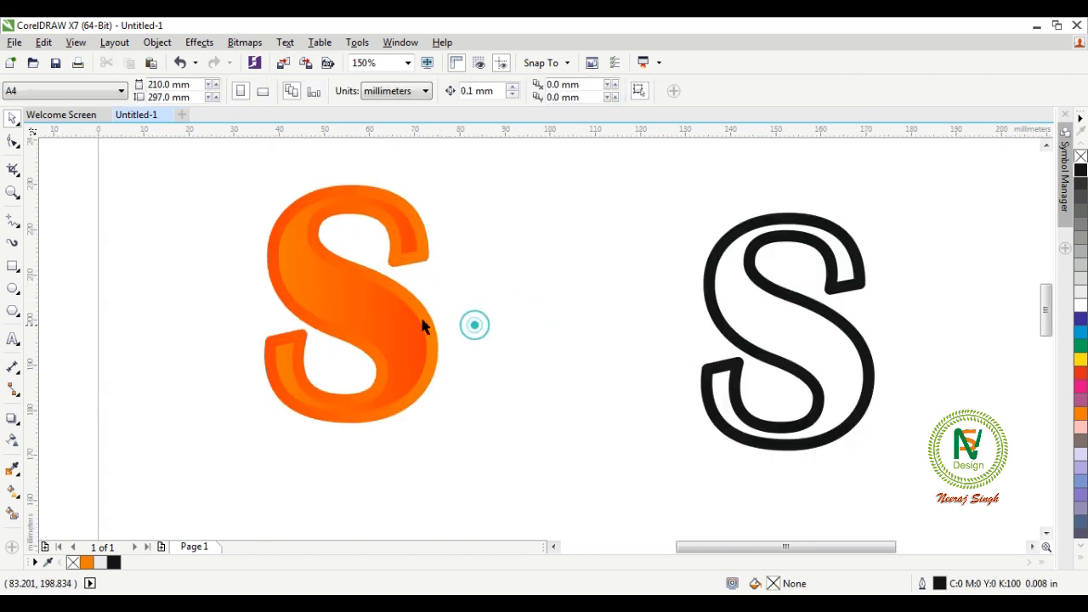
left_click(414, 306)
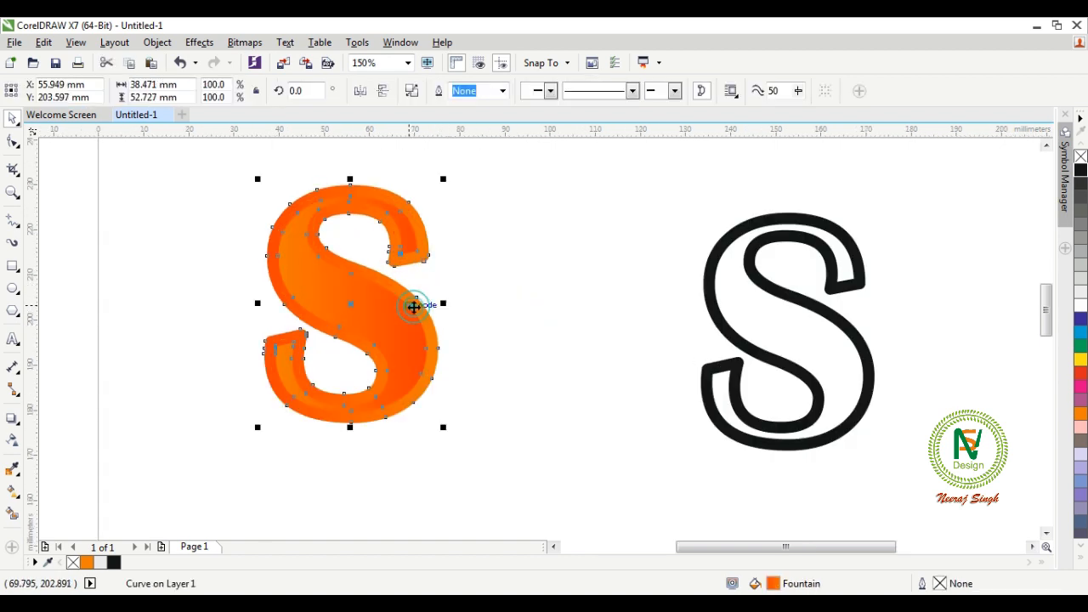
left_click(475, 294)
left_click(423, 319)
scroll(350, 303, "up", 2)
left_click(618, 338)
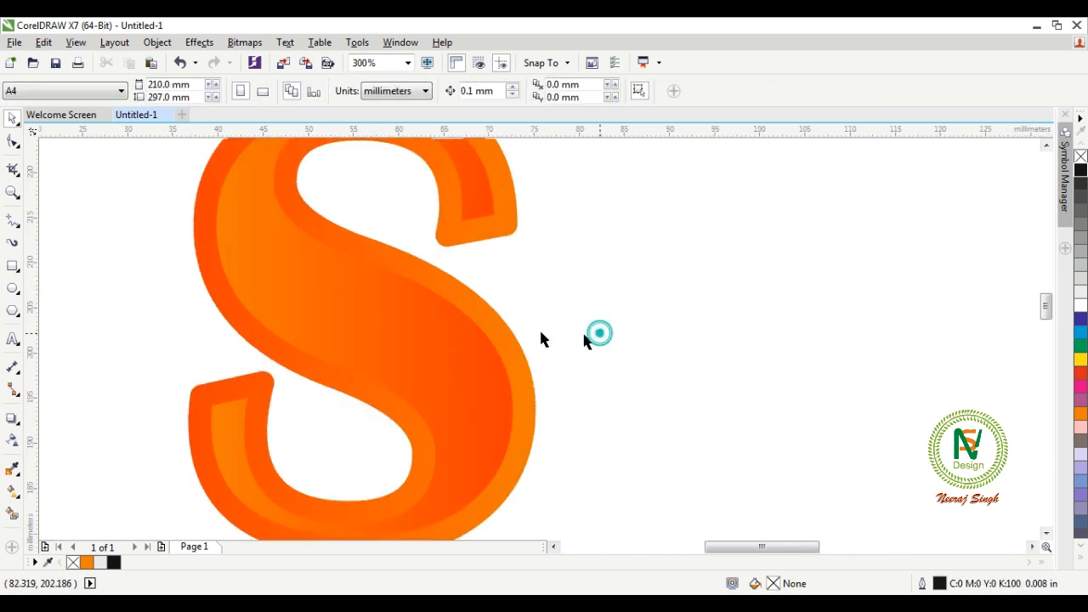
scroll(549, 333, "down", 2)
left_click(510, 338)
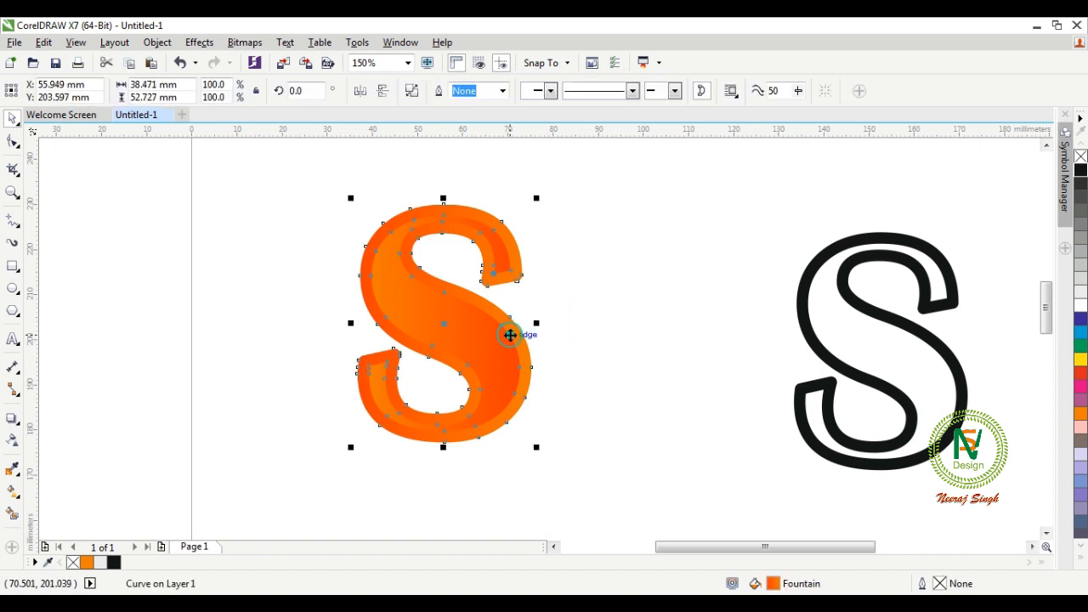
left_click(570, 342)
Step: Extend the outline gradient's right end slightly outward and set its colour to yellow, C 5, M 4, Y 93, K 5
left_click(515, 337)
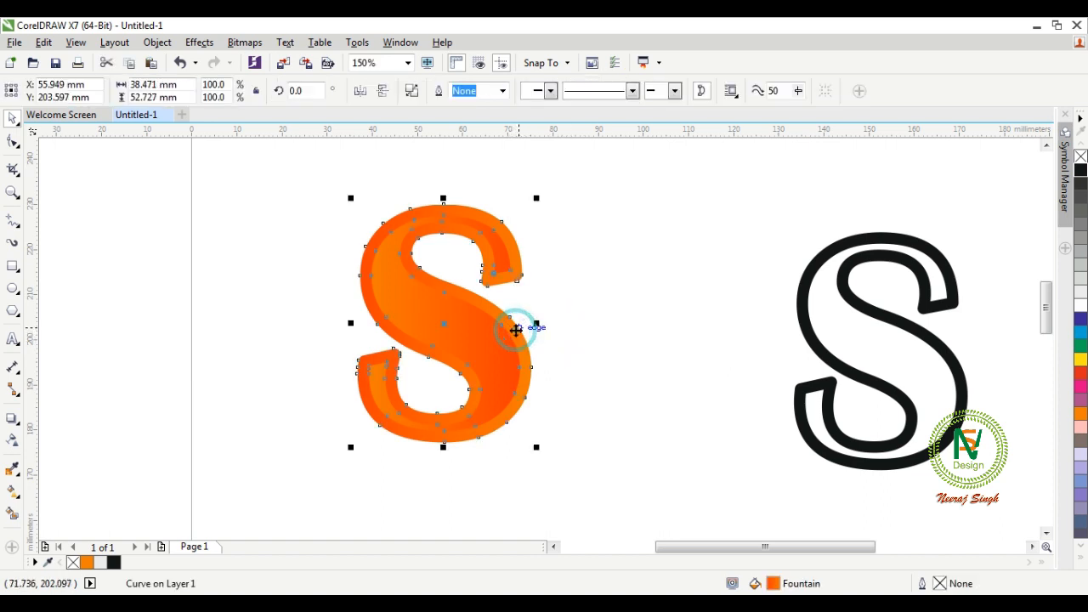
left_click(12, 492)
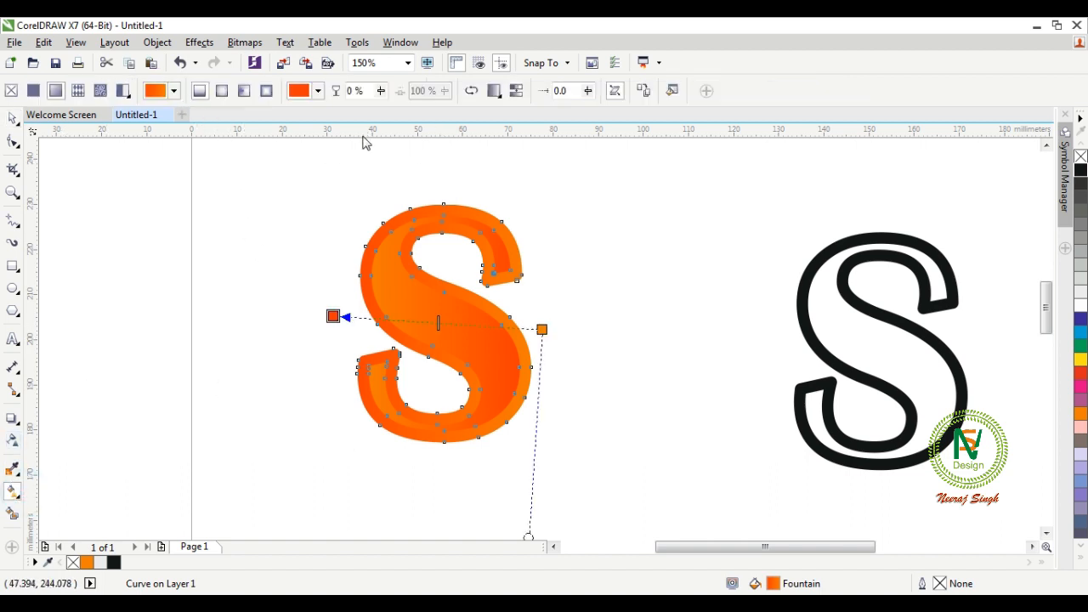
left_click(542, 329)
left_click_drag(541, 329, 553, 325)
left_click(319, 91)
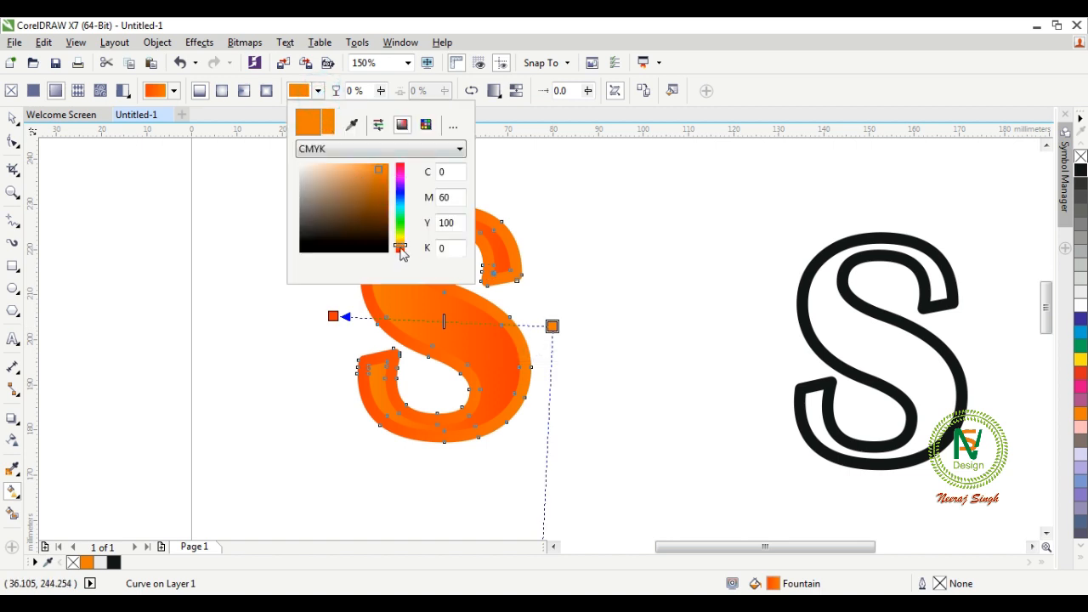
left_click_drag(402, 250, 408, 246)
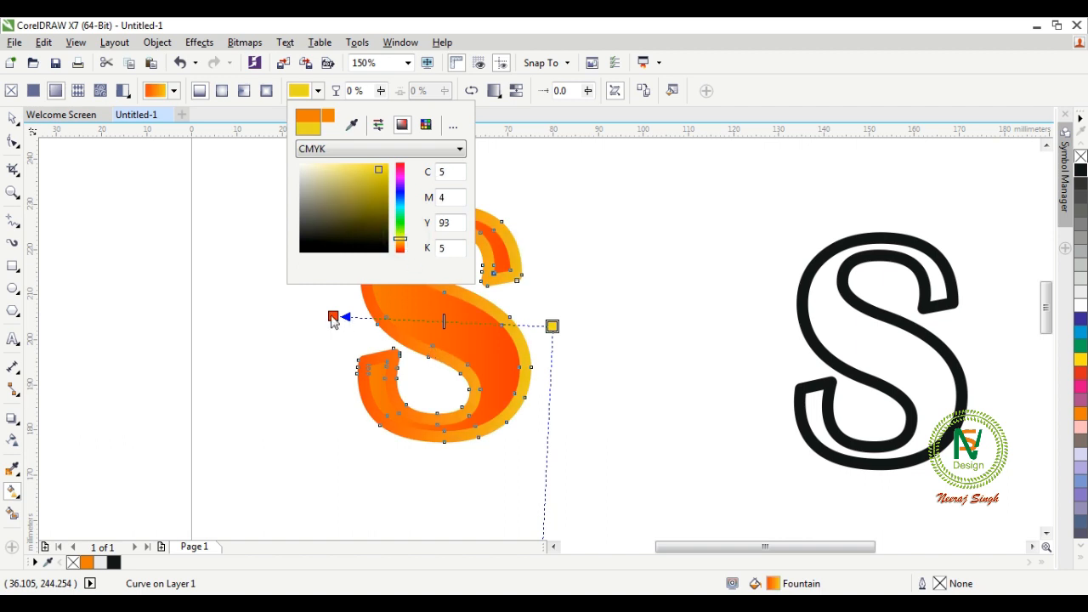
Step: Set the left end colour of the outline's gradient to red-orange #FC3706
left_click(332, 318)
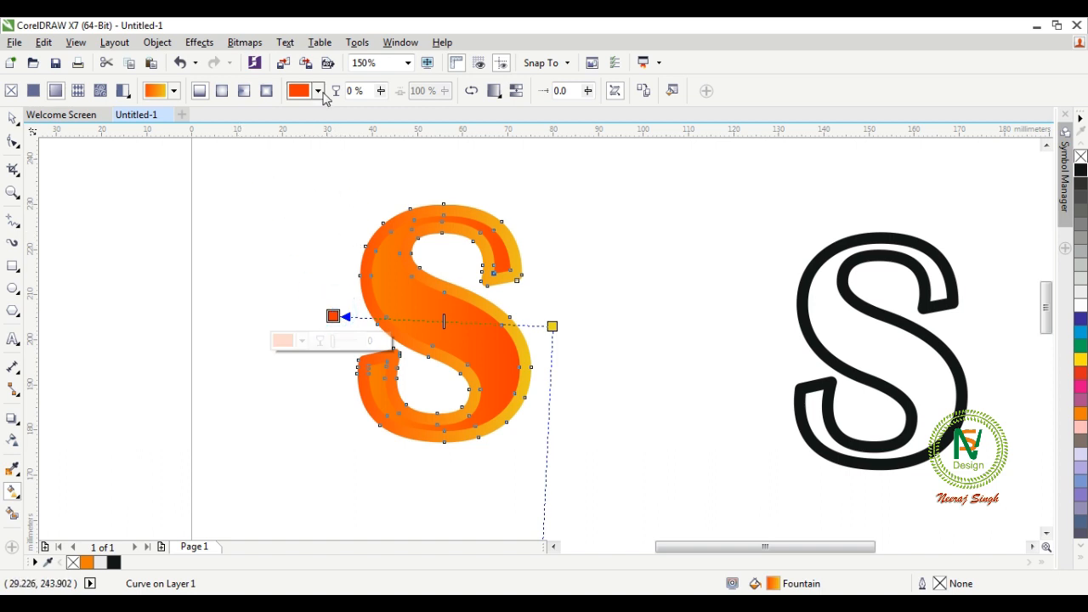
left_click(318, 91)
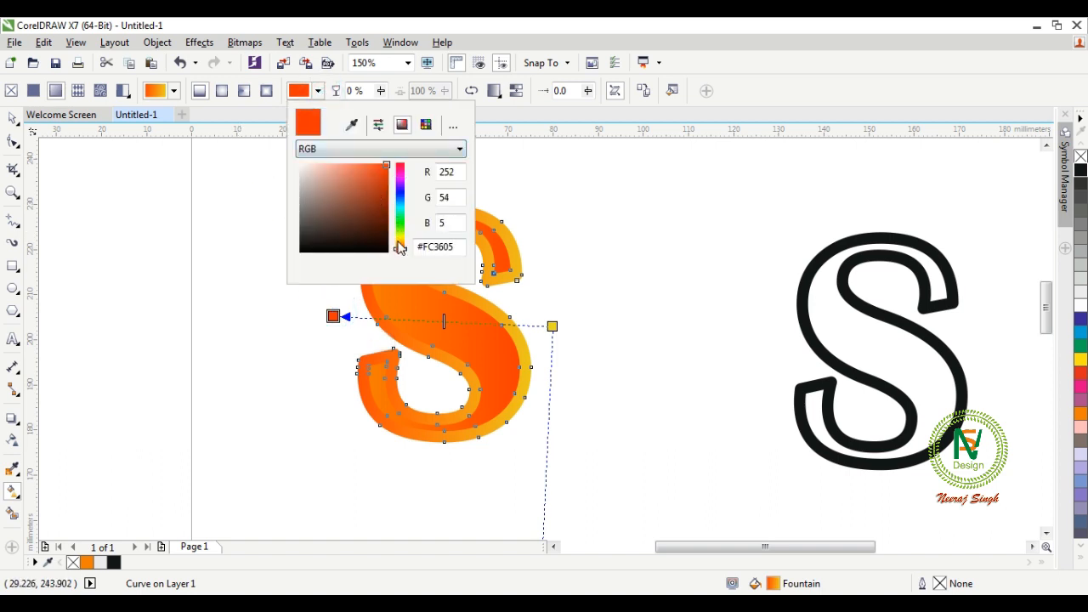
left_click_drag(397, 248, 405, 250)
left_click(247, 290)
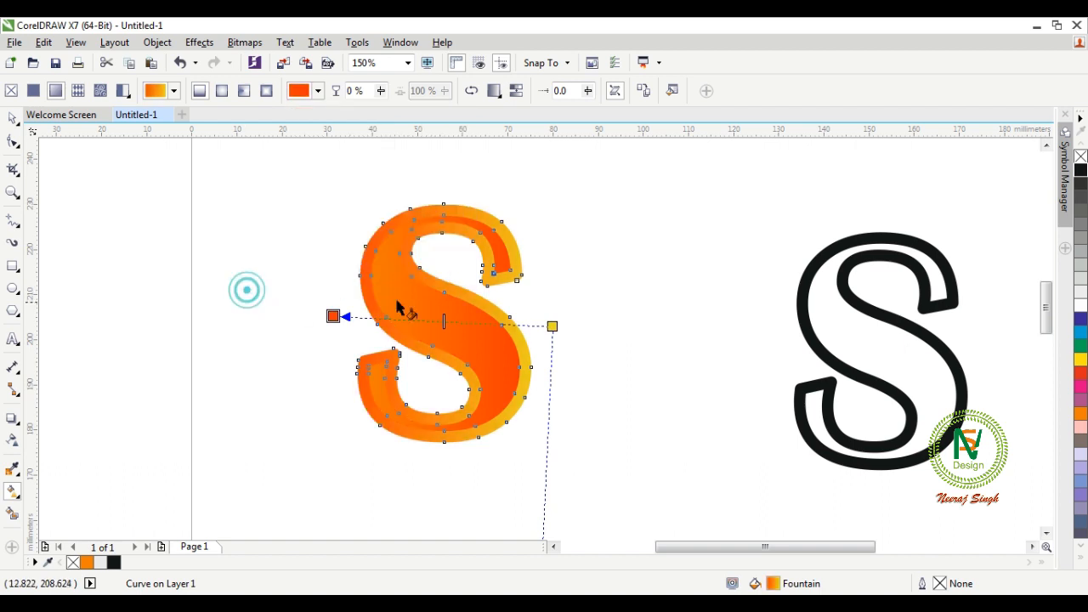
left_click(575, 287)
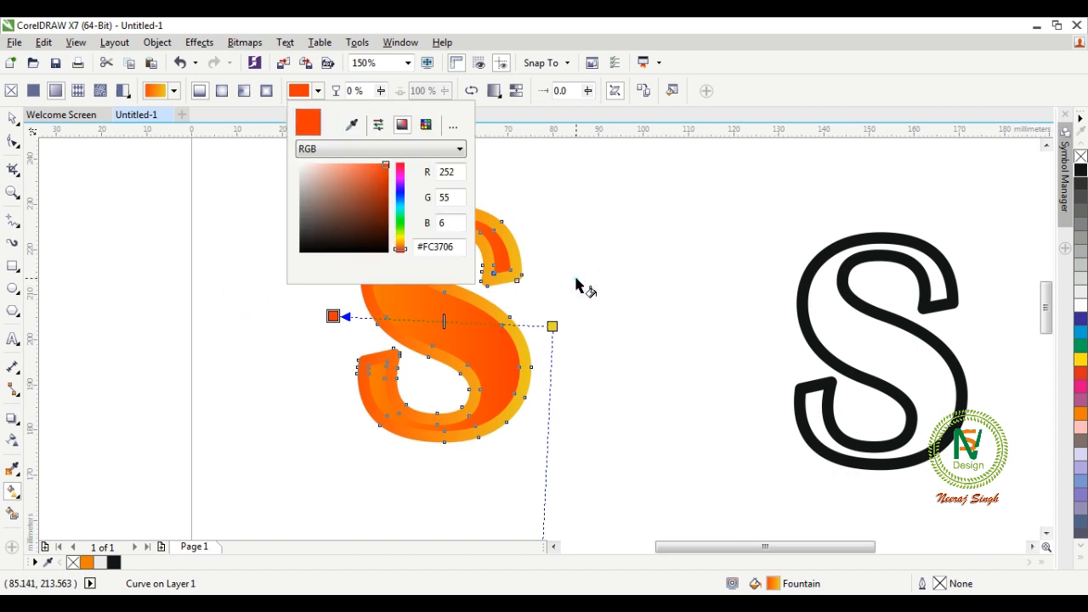
left_click(577, 287)
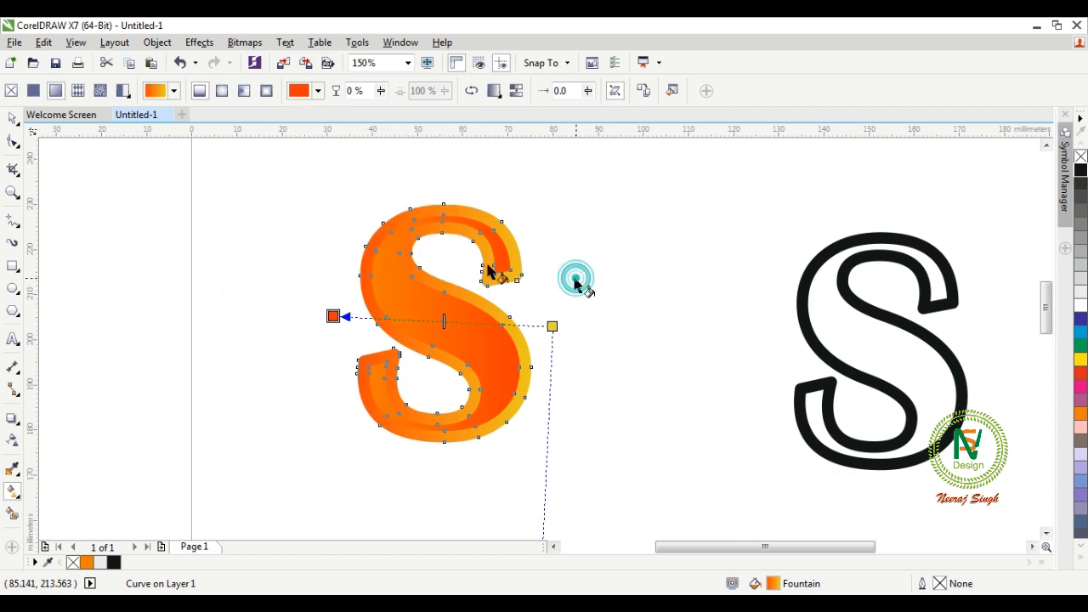
Step: Send the yellow-orange gradient outline behind the inner S
left_click(13, 120)
left_click(223, 257)
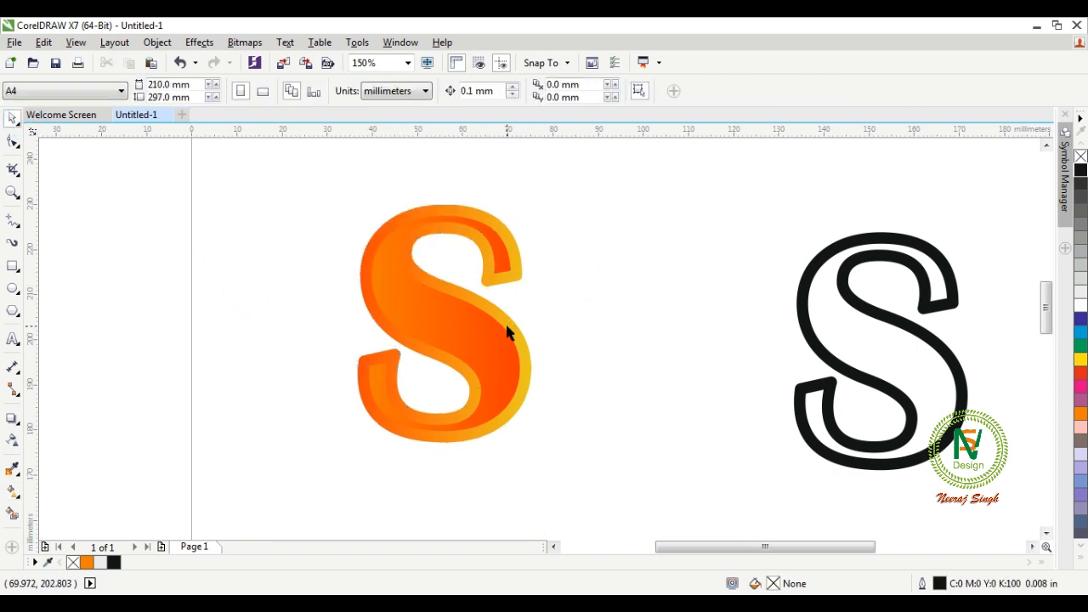
left_click(506, 326)
key("shift+Page_Down")
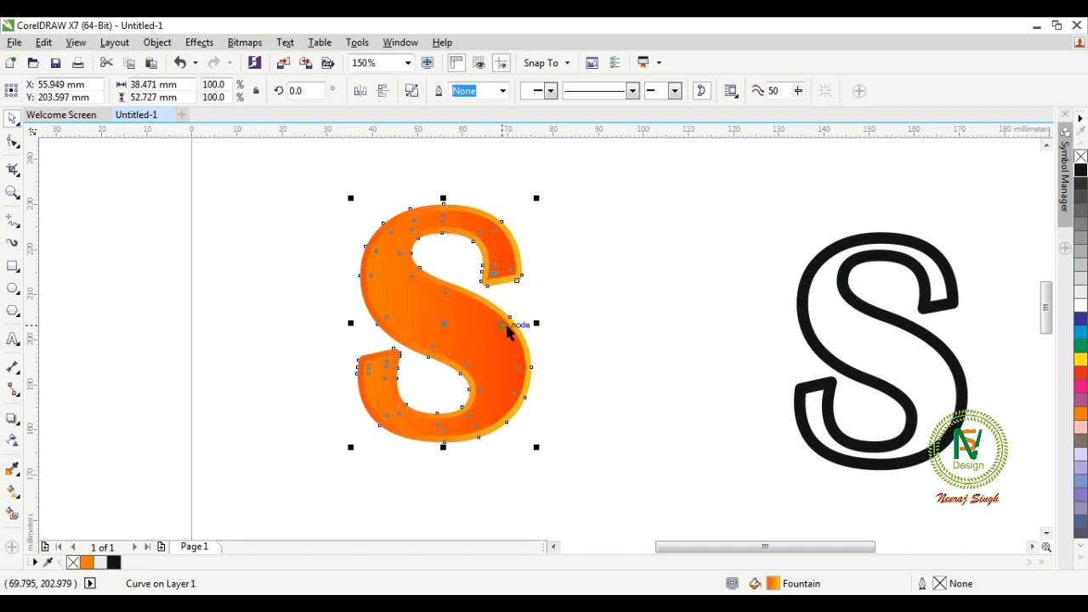
left_click(579, 349)
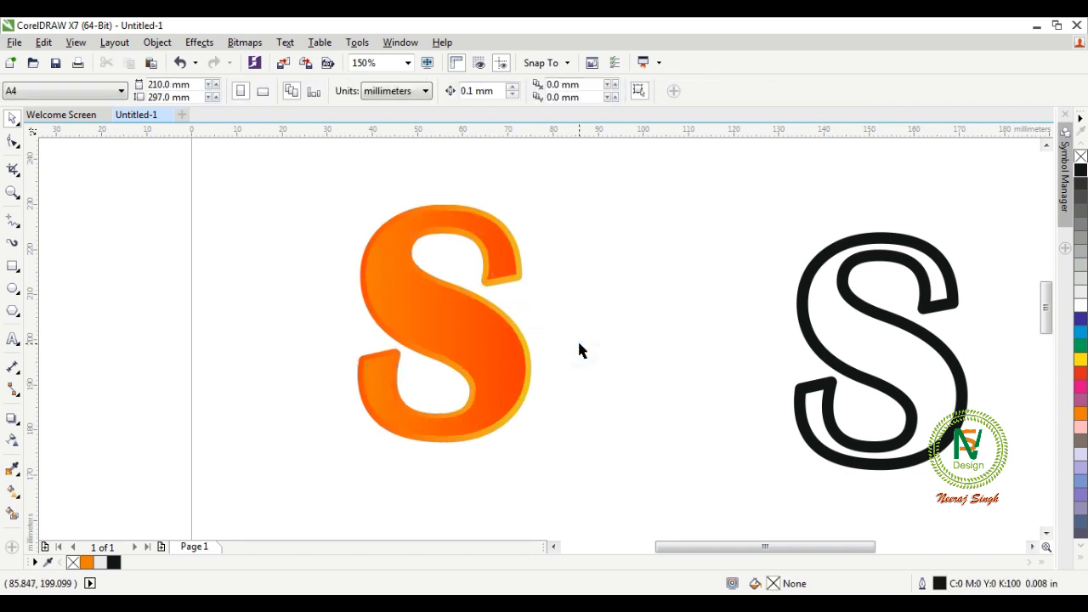
left_click(609, 315)
Step: Delete the spare black S outline beside the gradient S
scroll(544, 332, "down", 2)
scroll(513, 330, "up", 2)
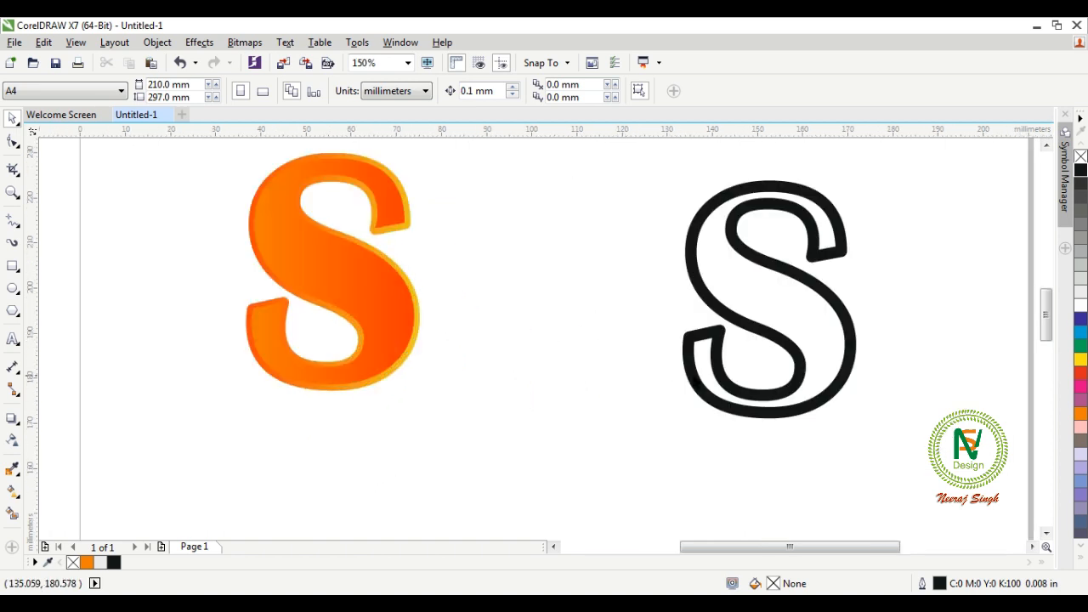
left_click(693, 374)
key("Delete")
left_click(640, 365)
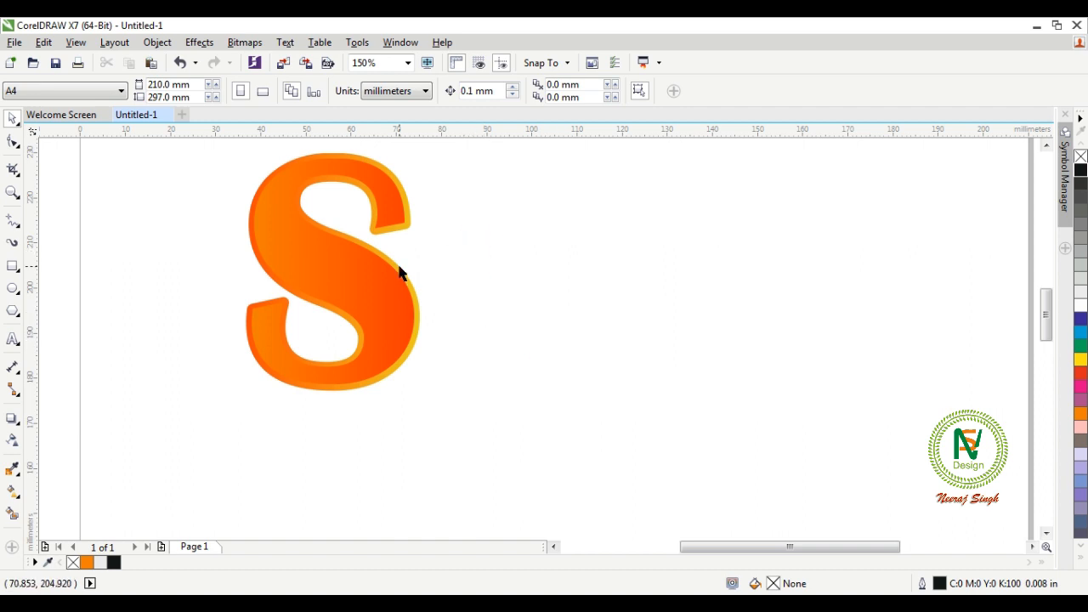
Step: Duplicate the gradient S with its outline, offset horizontally to the right, and send the copy behind the original
left_click(385, 297)
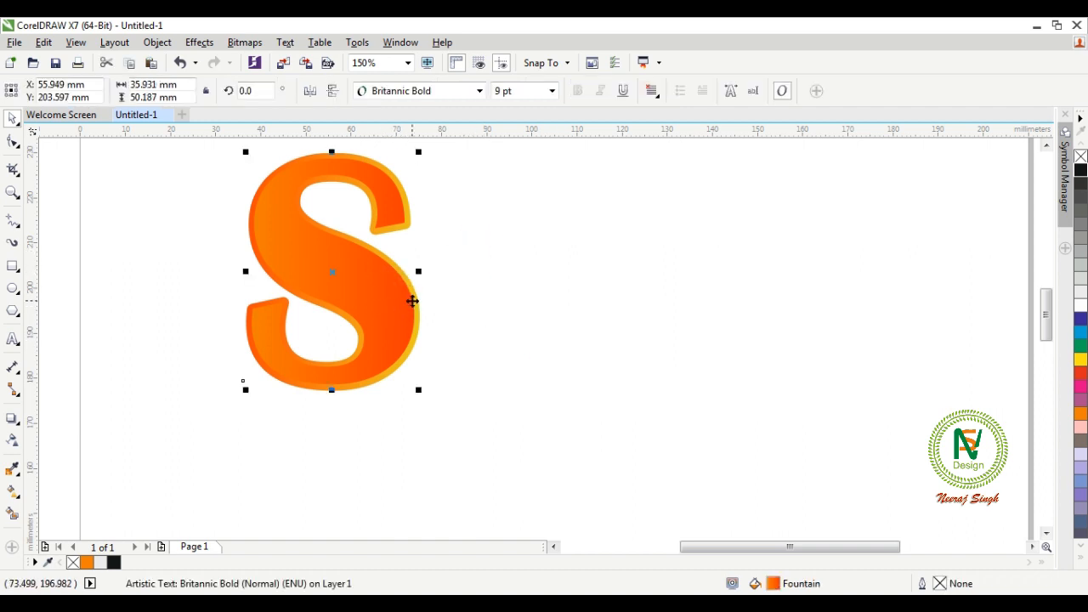
left_click(414, 299, "shift")
left_click_drag(409, 298, 484, 309)
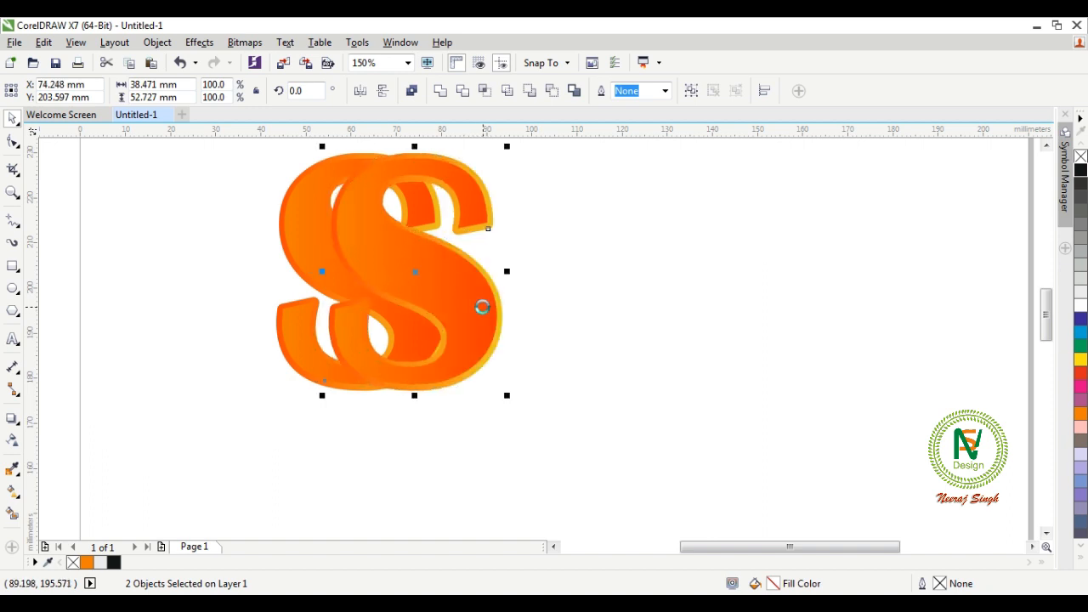
key("shift+Page_Down")
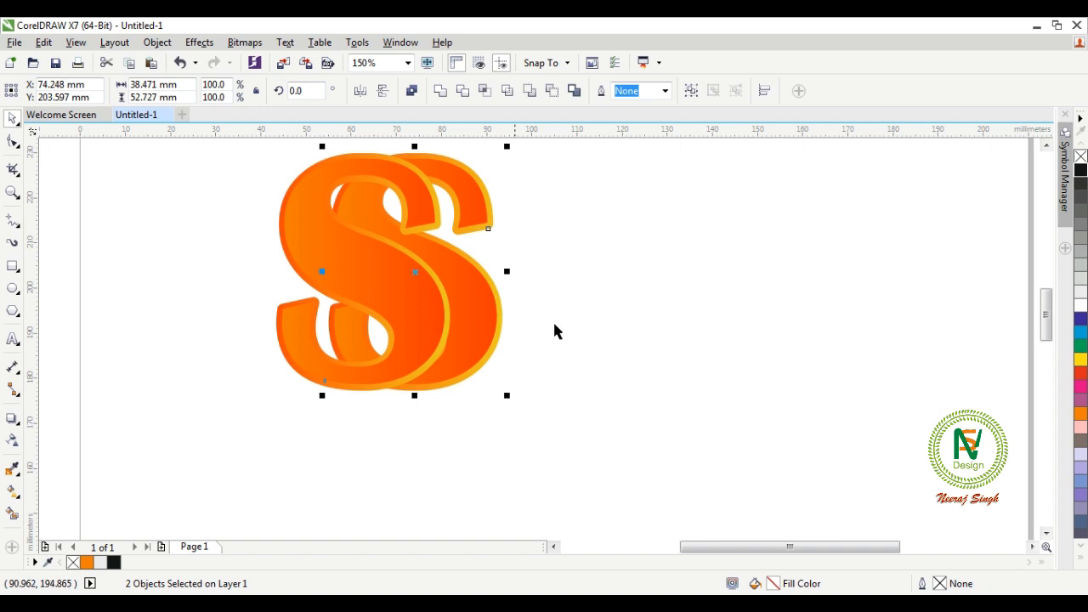
left_click(554, 332)
left_click(541, 309)
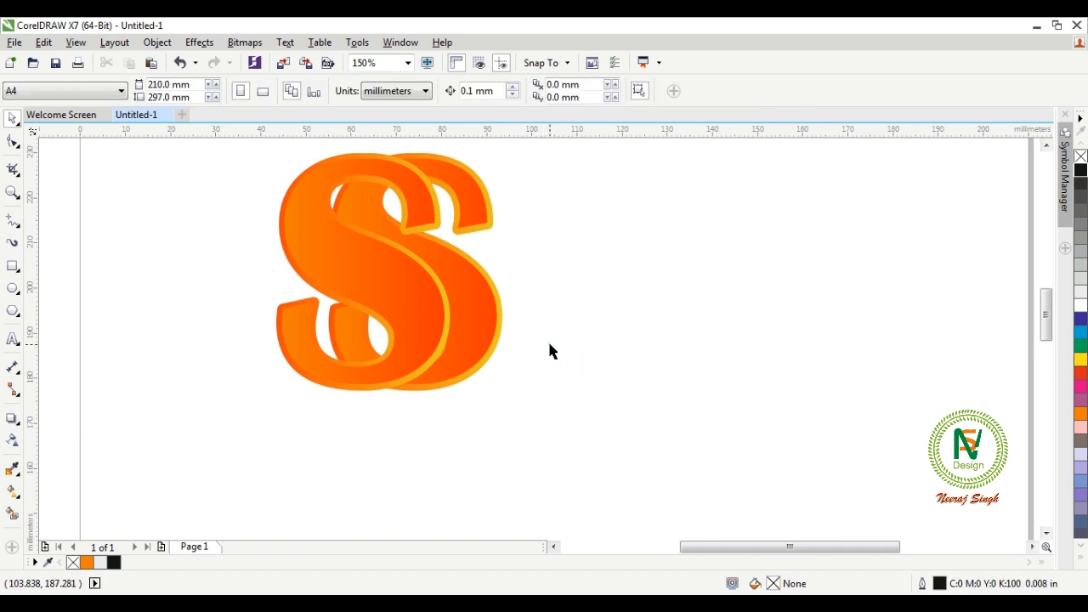
Step: Fill the rear S with red (C 0, M 100, Y 100, K 0) and colour its outline shape black
left_click(486, 287)
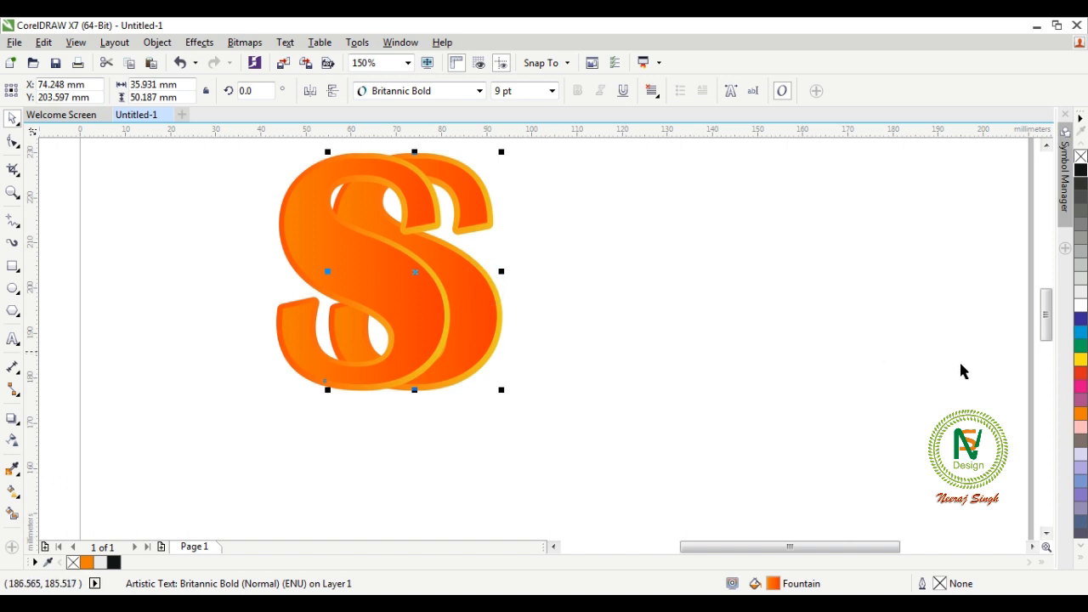
left_click(1081, 374)
left_click(681, 344)
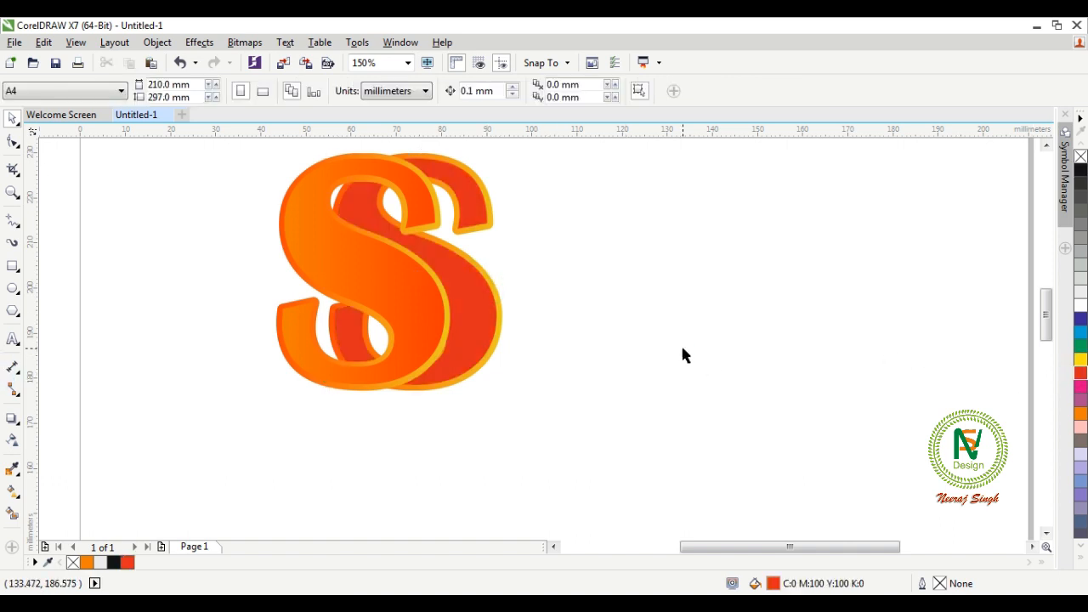
left_click(492, 218)
right_click(1082, 169)
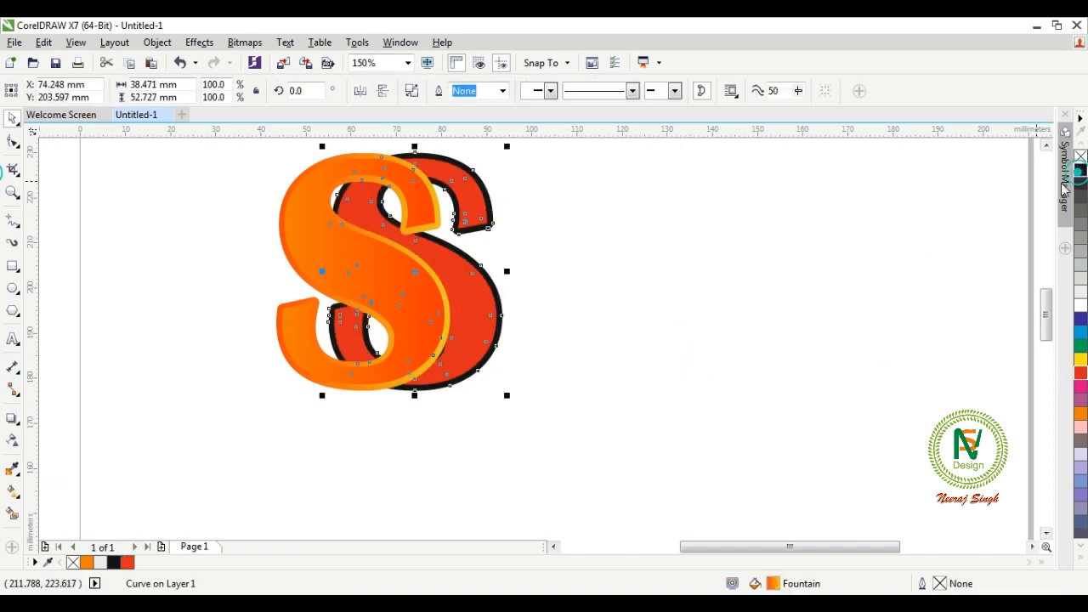
left_click(718, 316)
scroll(557, 332, "down", 2)
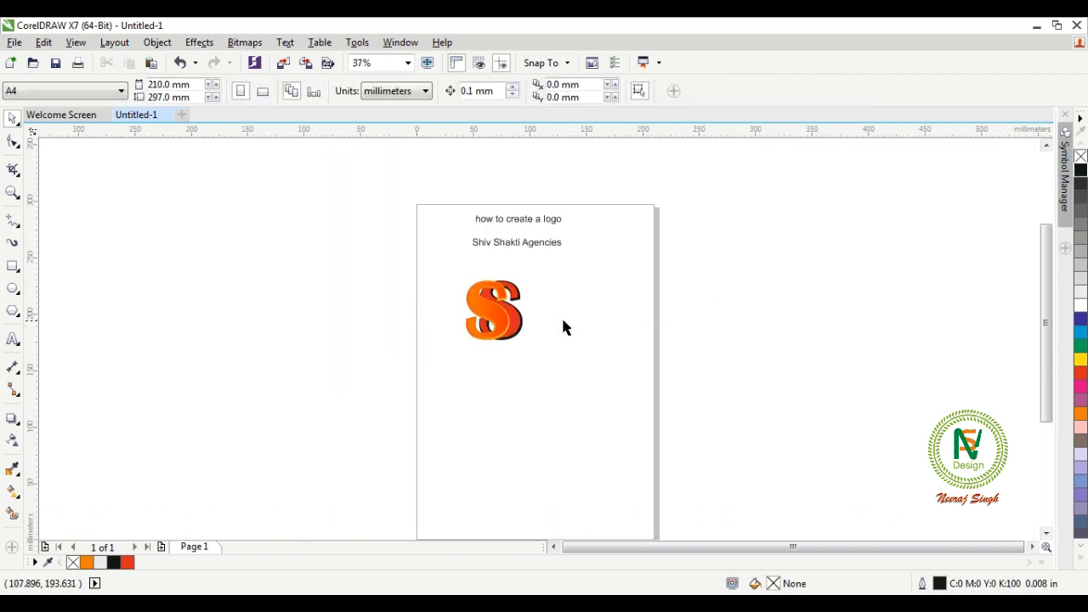
scroll(535, 320, "up", 2)
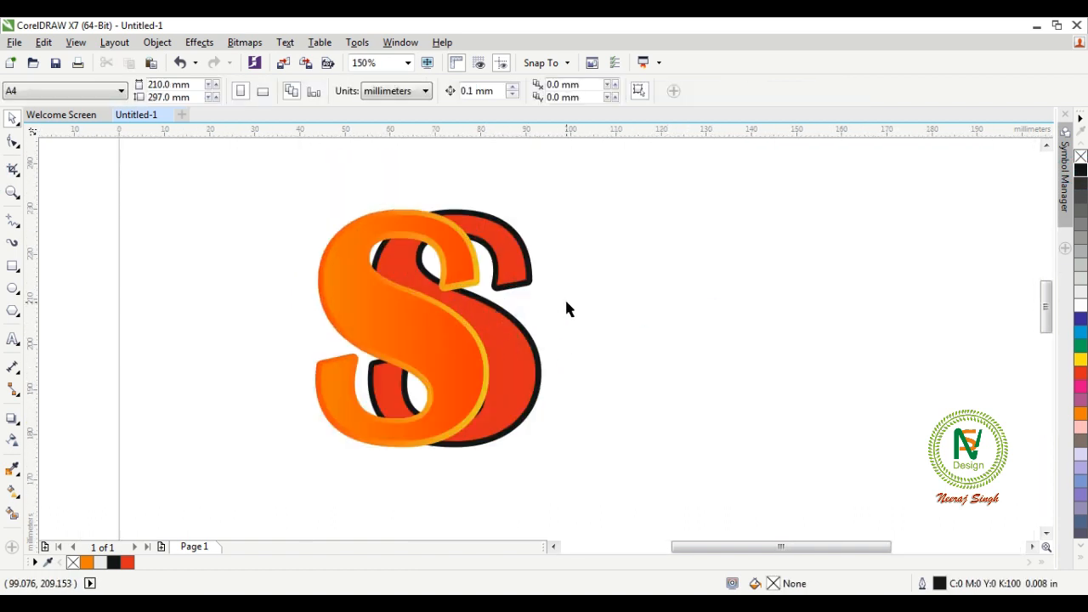
left_click(473, 337)
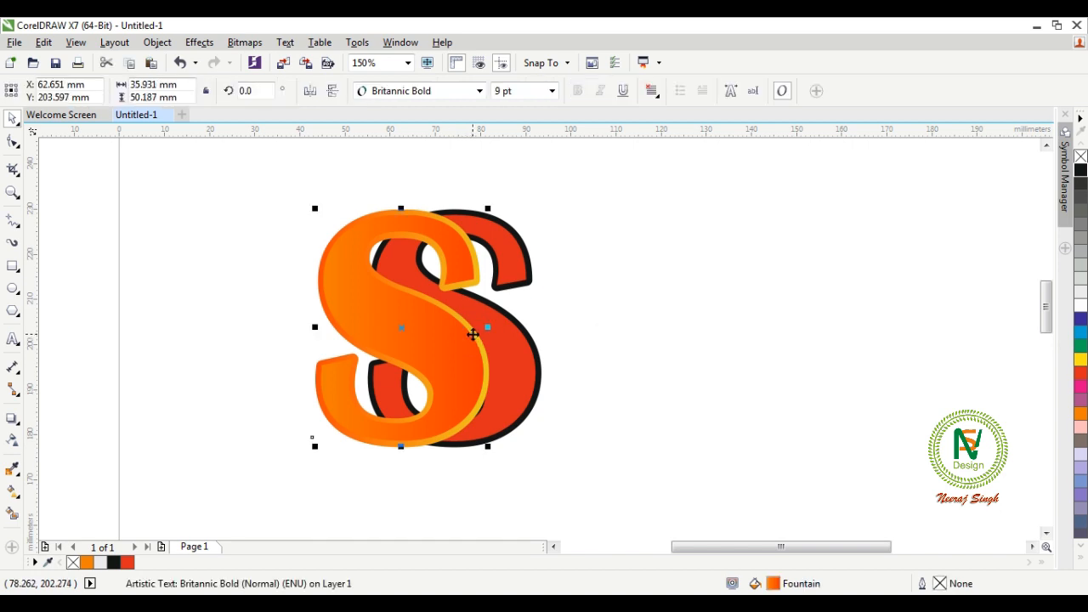
left_click_drag(472, 334, 798, 333)
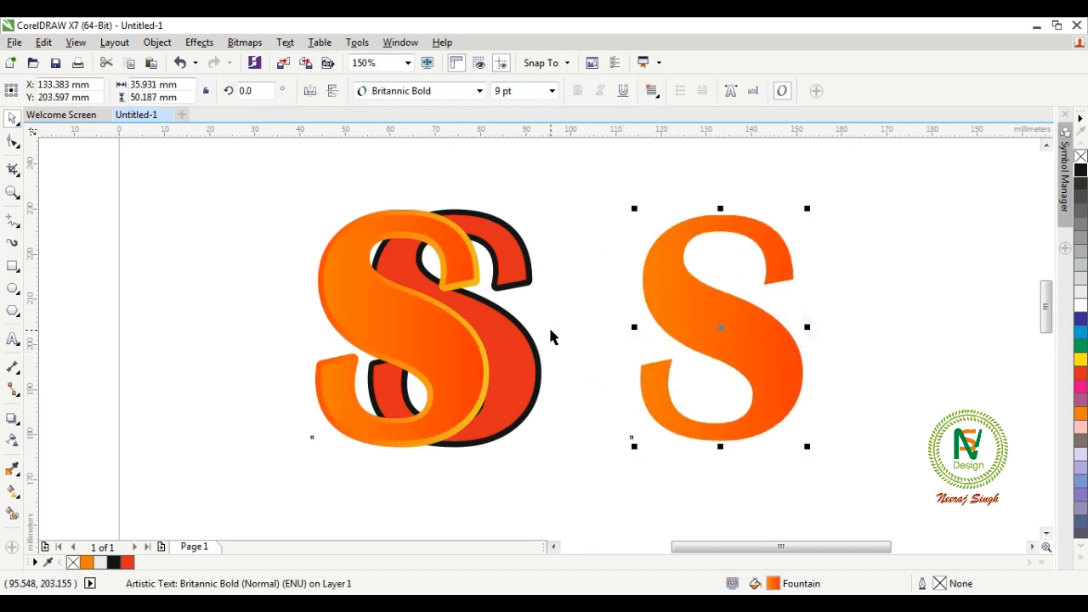
key("z")
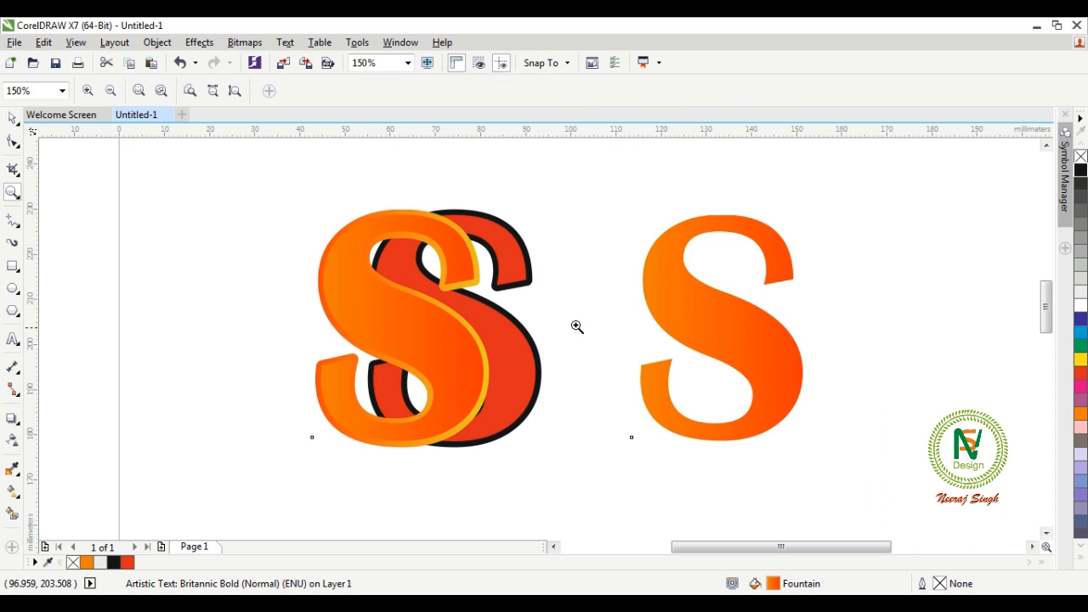
left_click(10, 121)
key("Delete")
Step: Place a copy of the front S's gradient outline to the left of the logo and try a drop shadow on it
left_click_drag(350, 341, 160, 332)
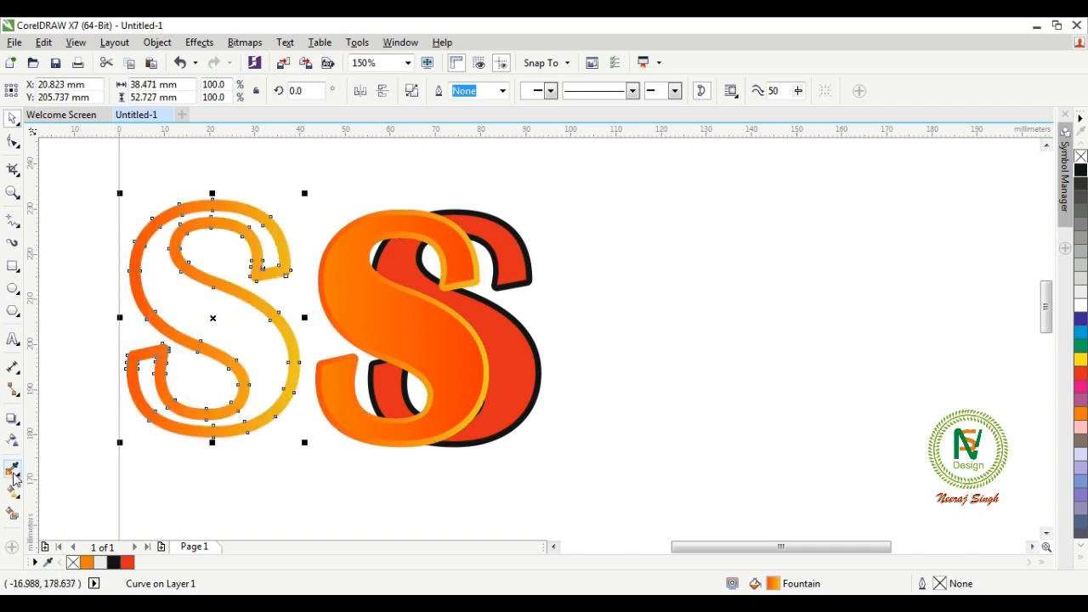
left_click(11, 420)
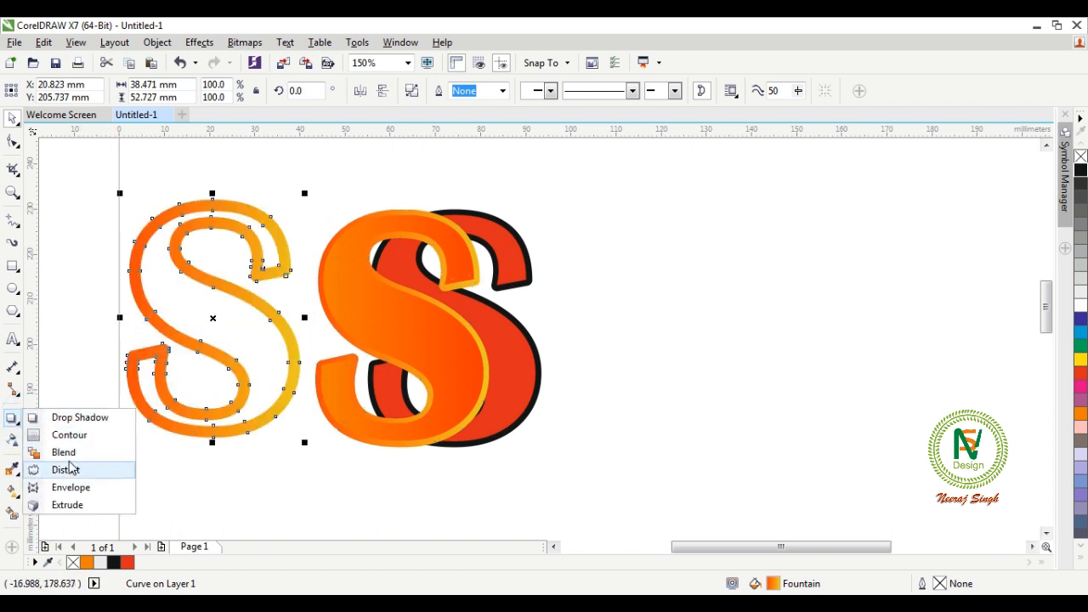
left_click(83, 418)
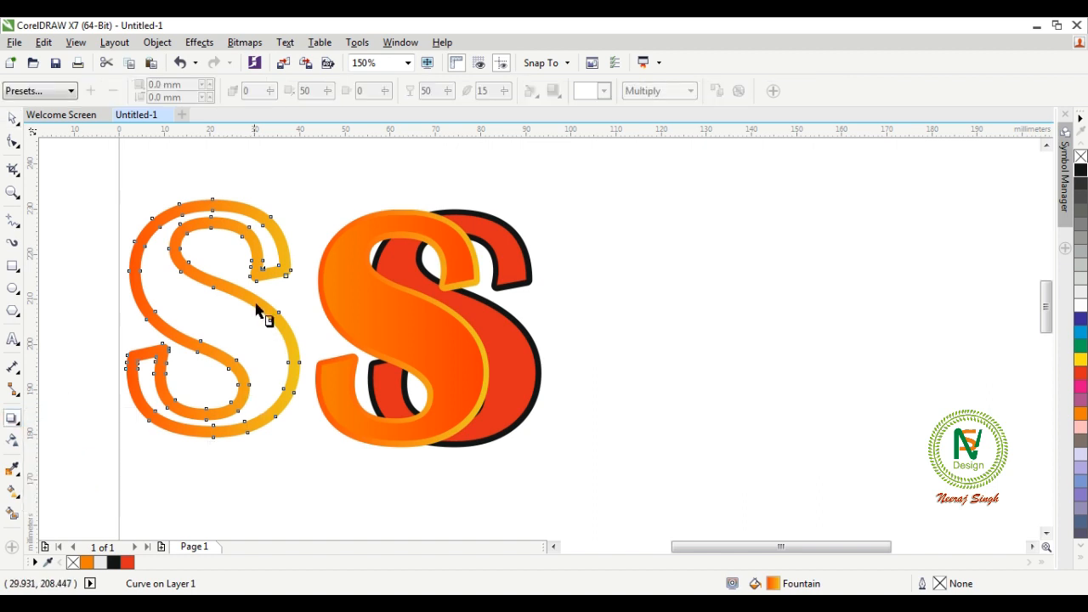
left_click_drag(212, 318, 236, 321)
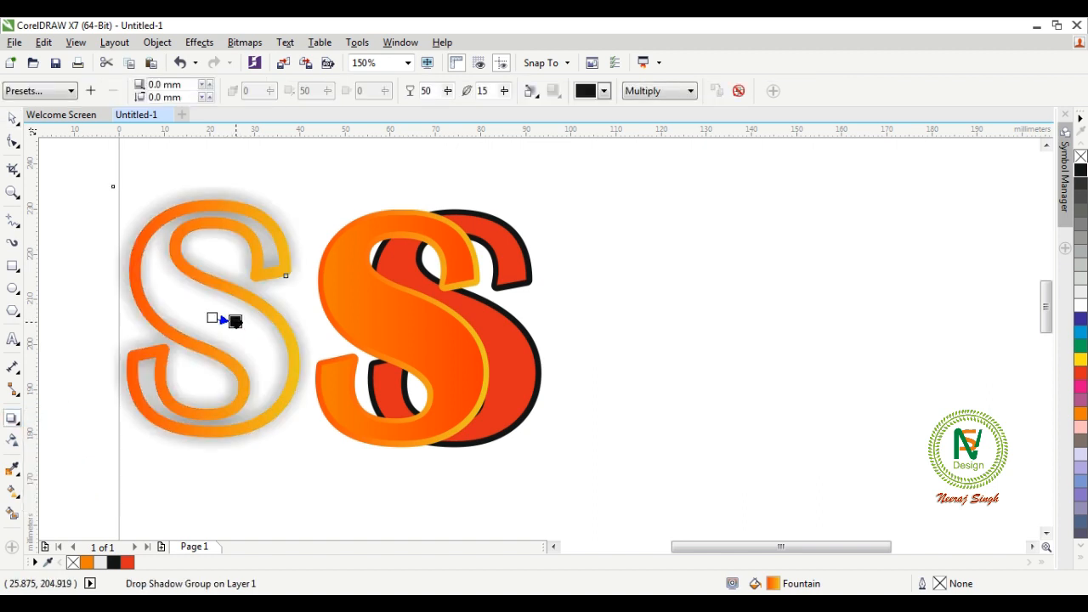
key("ctrl+z")
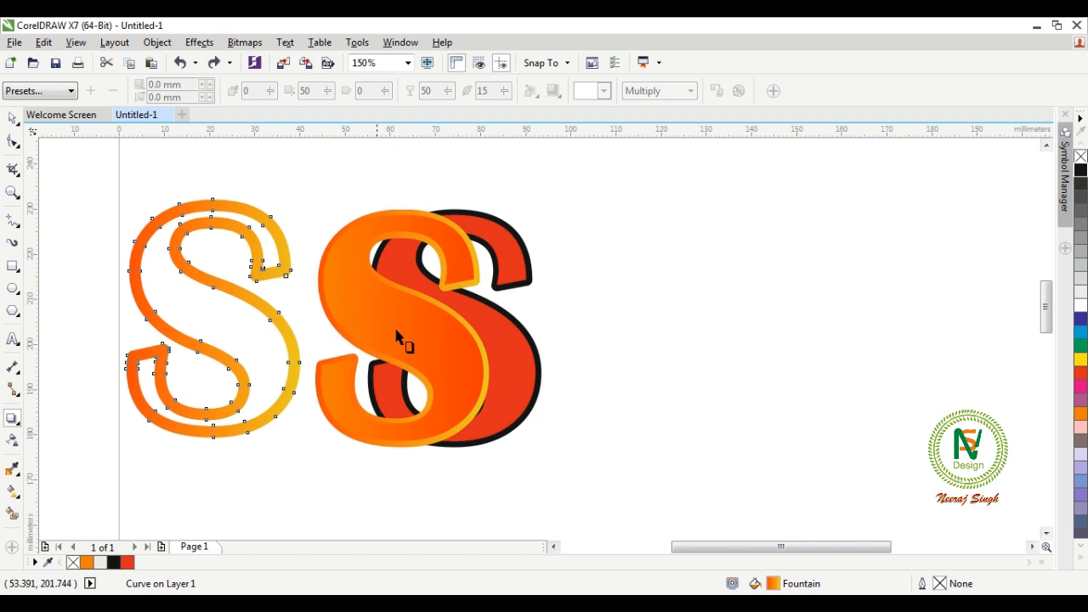
Step: Move the gradient outline copy off the page, into the empty area beside its left edge
scroll(395, 336, "down", 2)
key("space")
left_click_drag(312, 310, 188, 299)
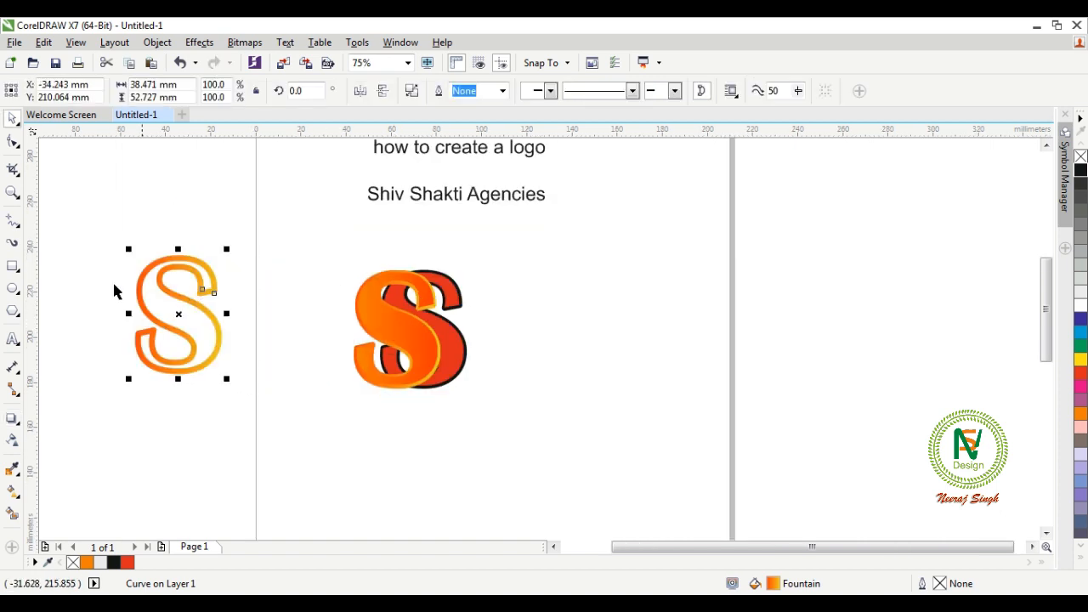
Step: Add a black Multiply drop shadow with opacity 50 and feathering 15 to the outline copy and select the shadowed outline
scroll(131, 313, "up", 2)
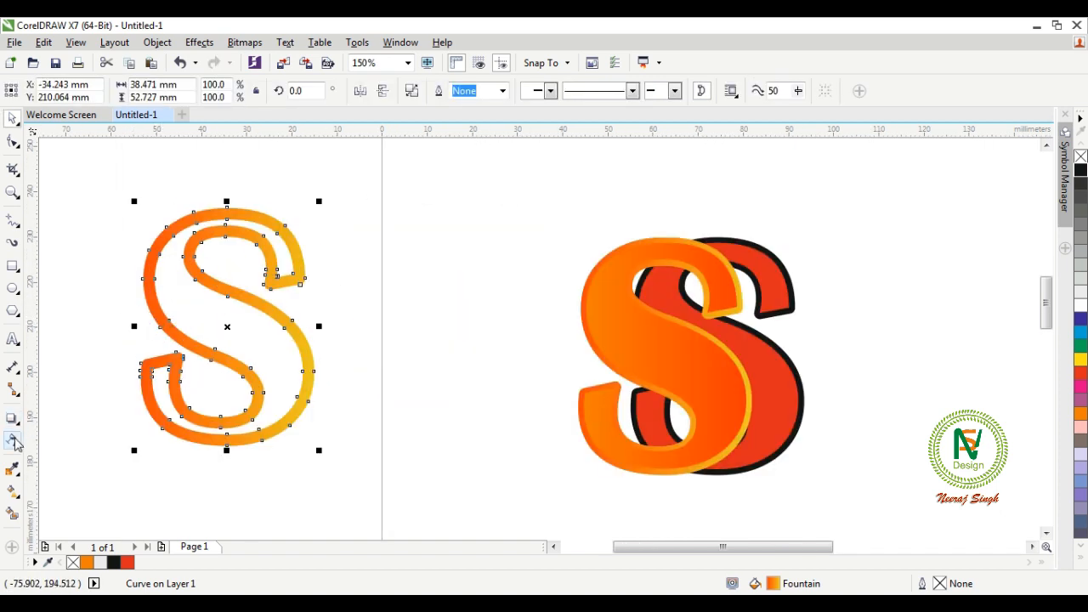
left_click_drag(226, 327, 280, 387)
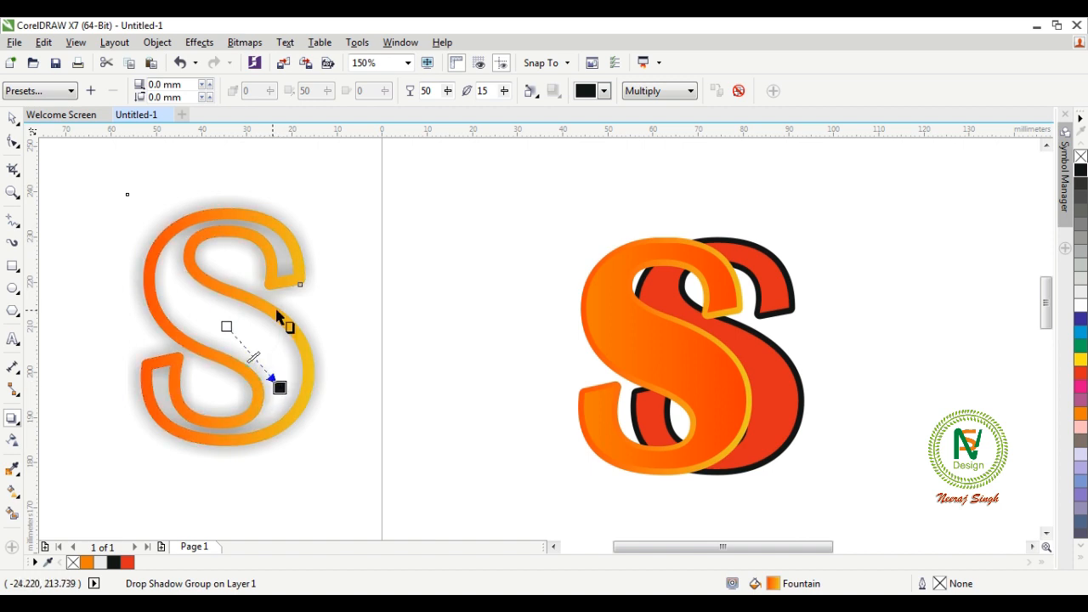
key("space")
left_click(342, 298)
left_click(306, 323)
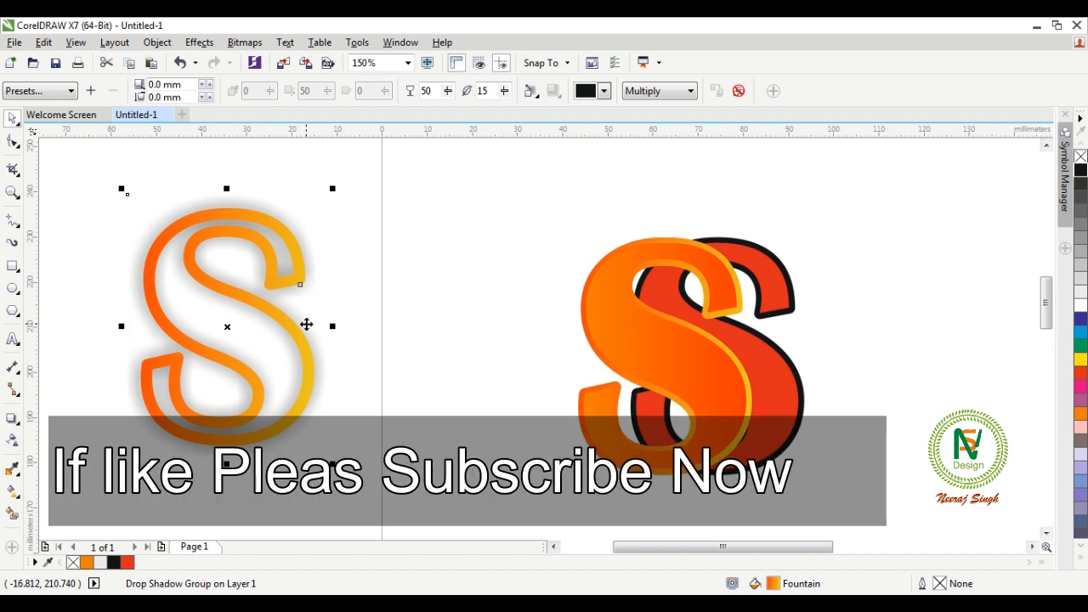
Step: Shift the shadowed outline copy slightly closer to the page edge and break its drop shadow group apart
left_click(351, 314)
left_click(296, 329)
left_click_drag(297, 328, 319, 342)
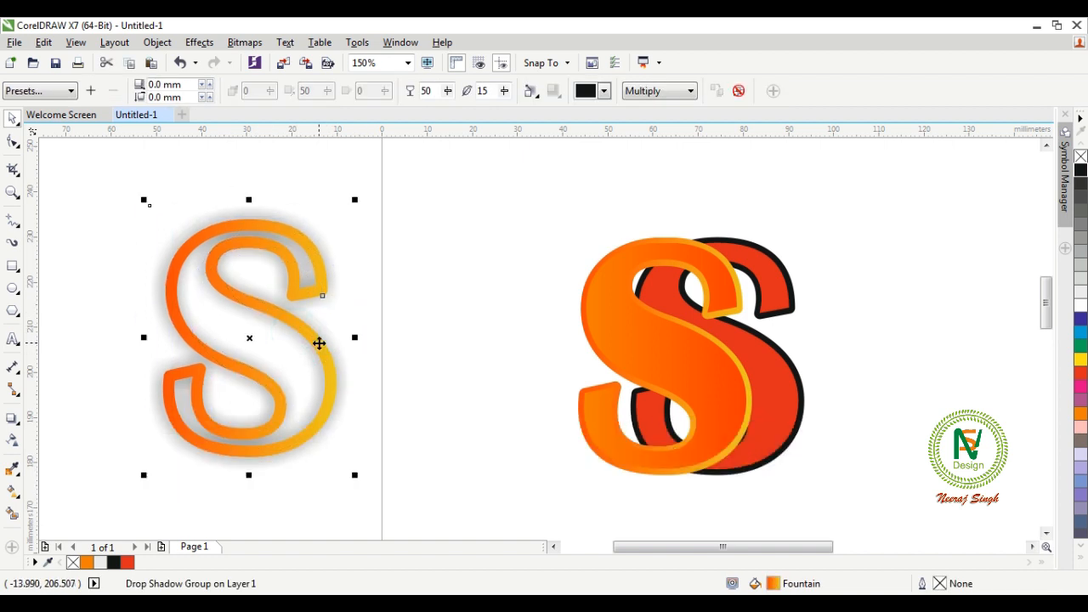
left_click(347, 291)
right_click(279, 343)
left_click(322, 371)
left_click(413, 281)
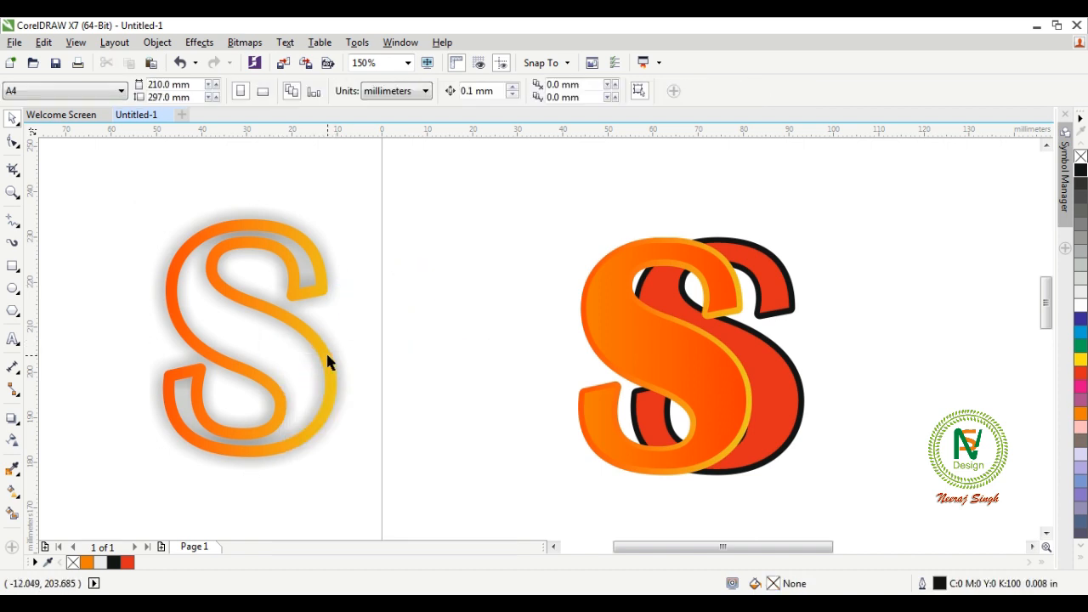
Step: Move the separated shadow onto the page, between the gradient outline copy and the logo
left_click(336, 355)
left_click_drag(327, 338, 498, 318)
right_click(497, 253)
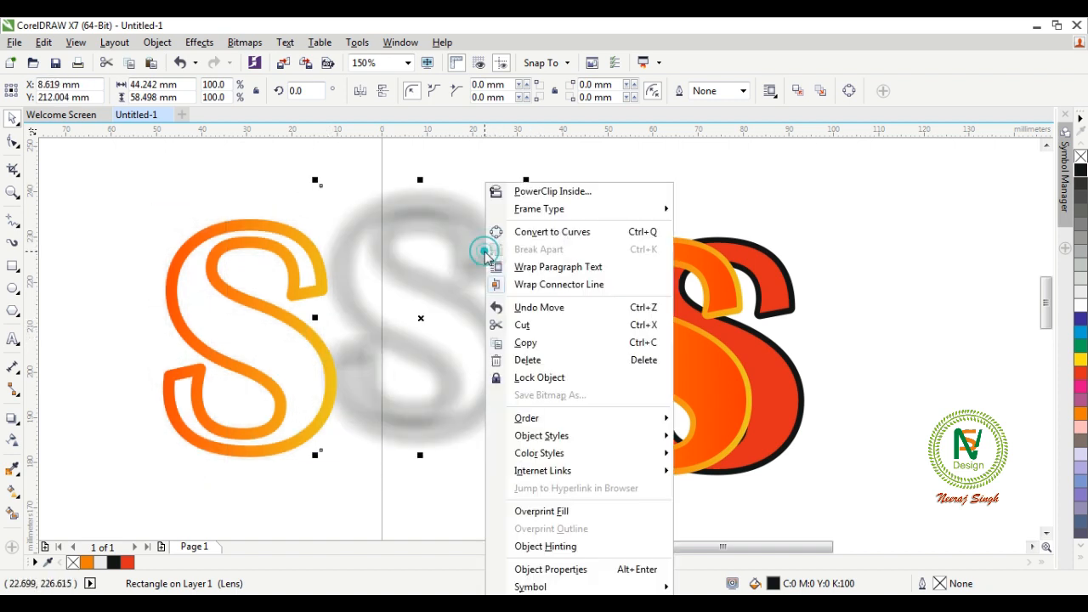
left_click(419, 168)
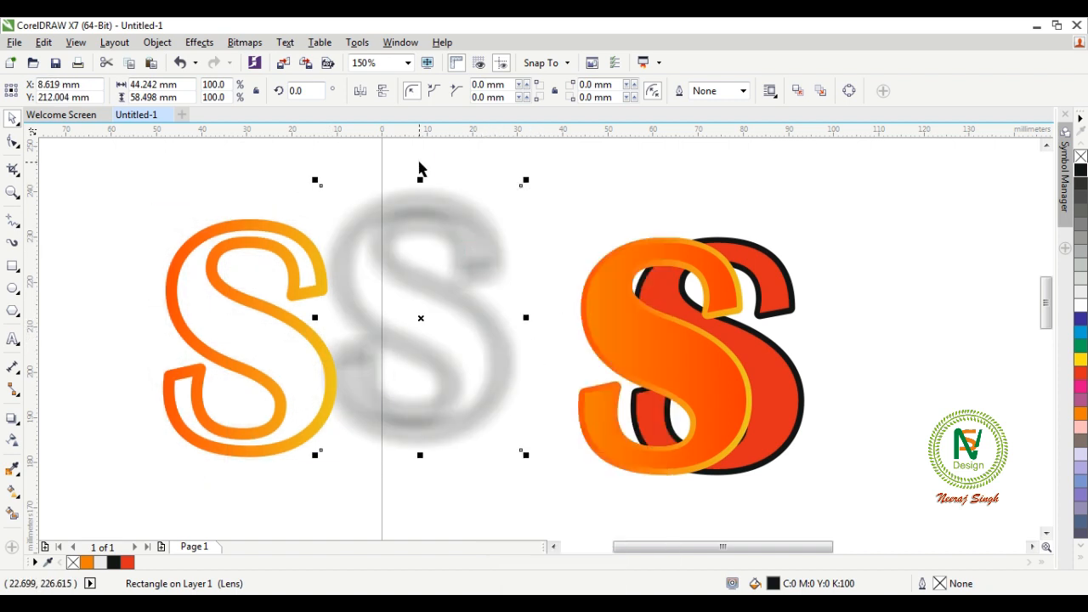
Step: PowerClip the separated shadow inside the gradient outline of the logo's front S
right_click(441, 230)
left_click(495, 190)
left_click(625, 327)
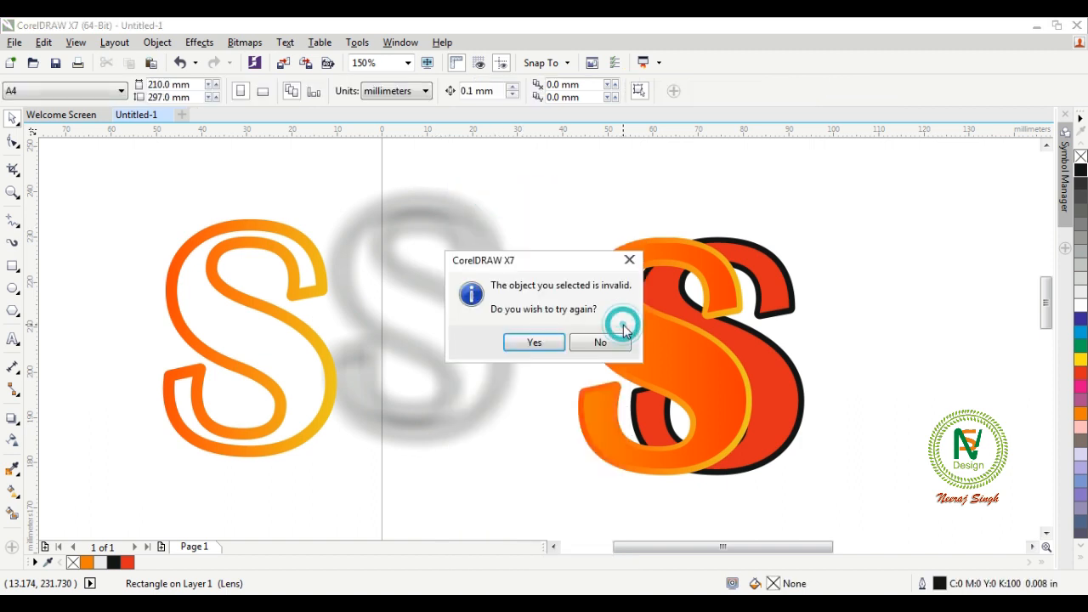
left_click(542, 348)
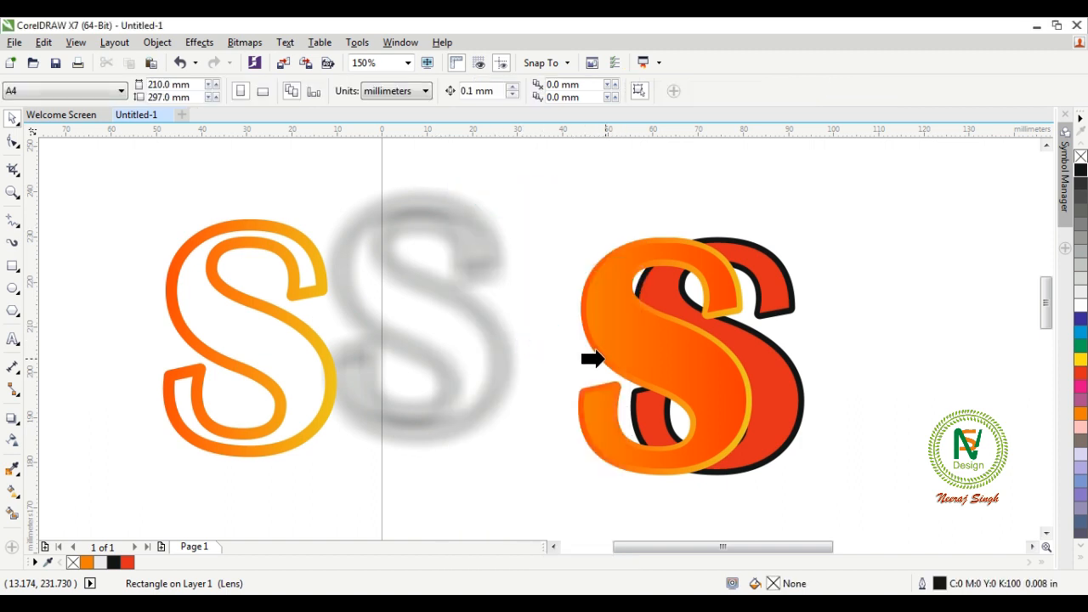
left_click(595, 358)
left_click(543, 346)
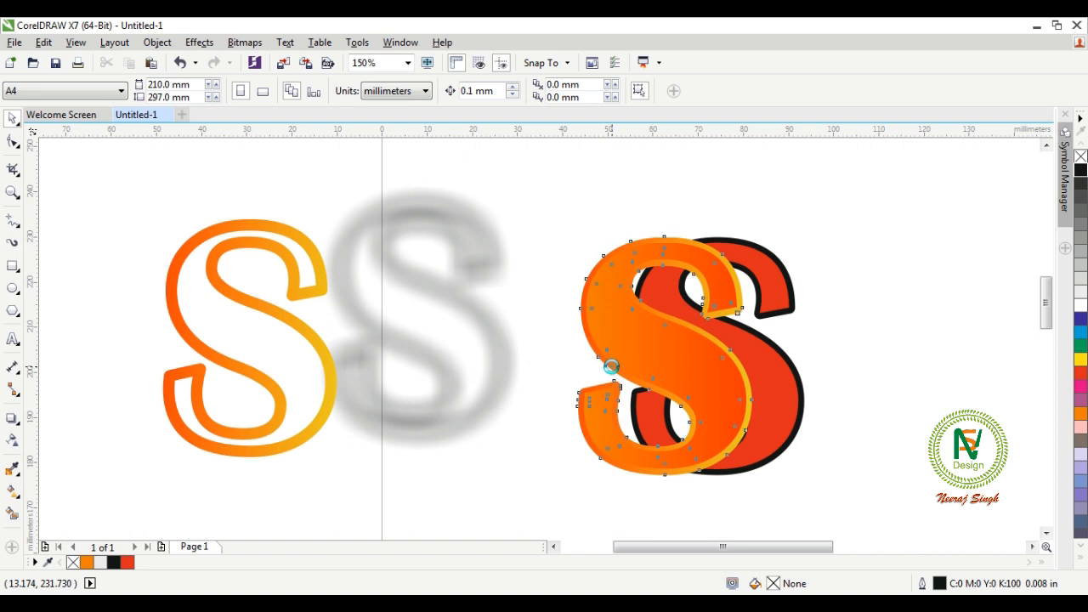
left_click(600, 366)
left_click(544, 328)
scroll(510, 324, "down", 1)
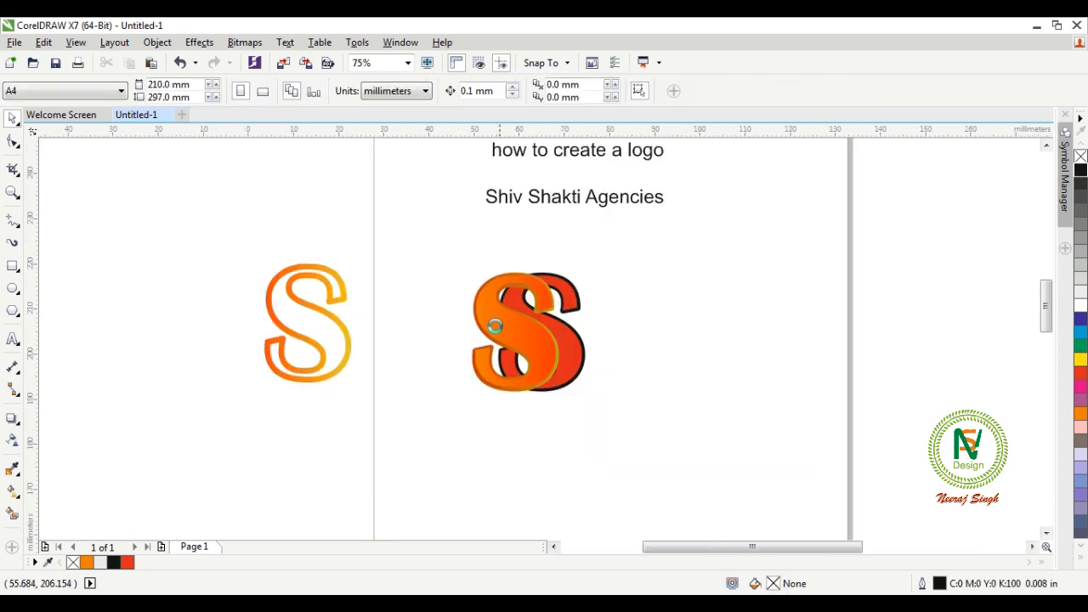
scroll(476, 318, "up", 3)
scroll(466, 315, "down", 3)
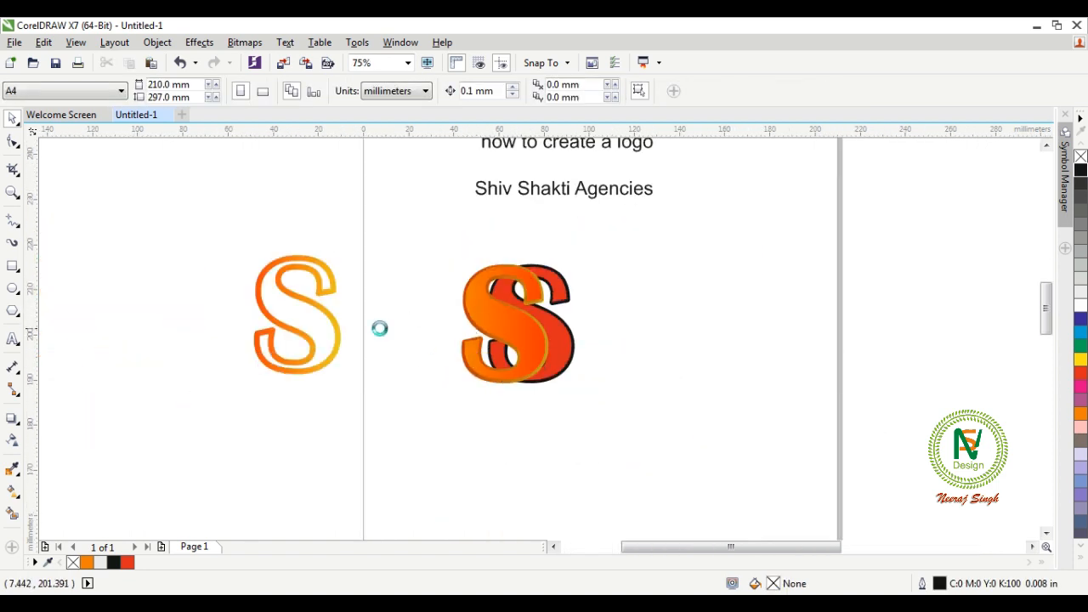
Step: Delete the leftover gradient outline copy beside the page
scroll(376, 323, "up", 2)
left_click(286, 318)
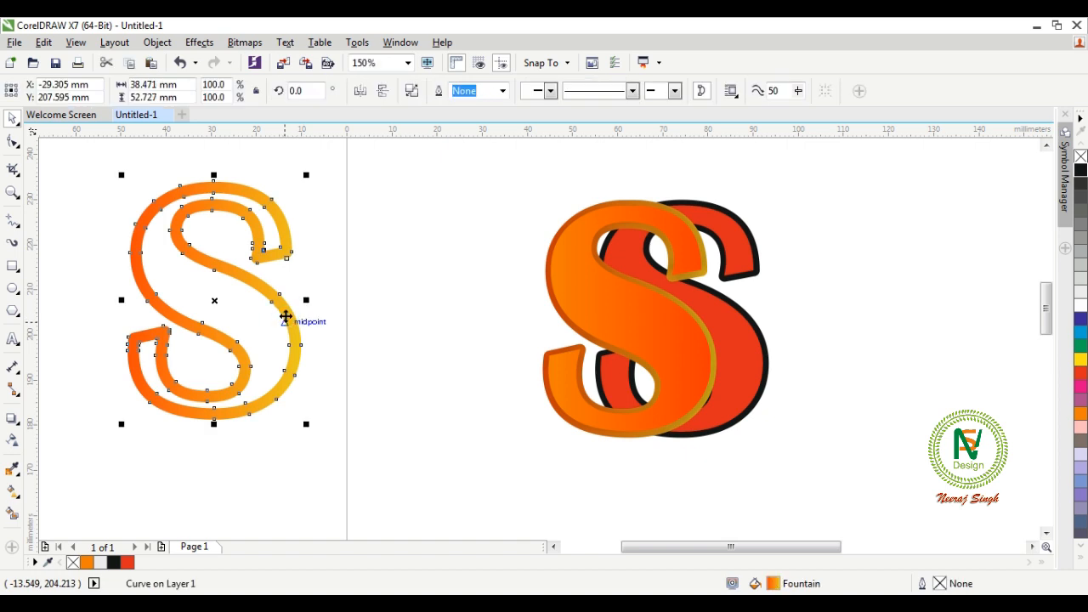
key("Delete")
Step: Try a 20% black fill on the rear S, and fill it with yellow (C 0, M 0, Y 100, K 0)
scroll(250, 233, "down", 2)
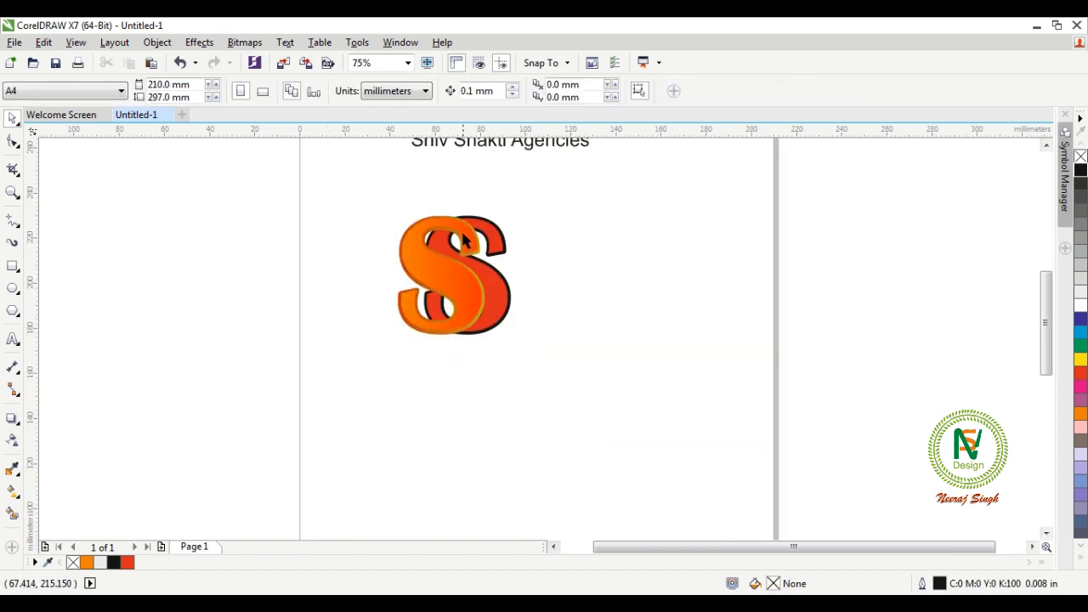
scroll(465, 240, "up", 2)
left_click(522, 320)
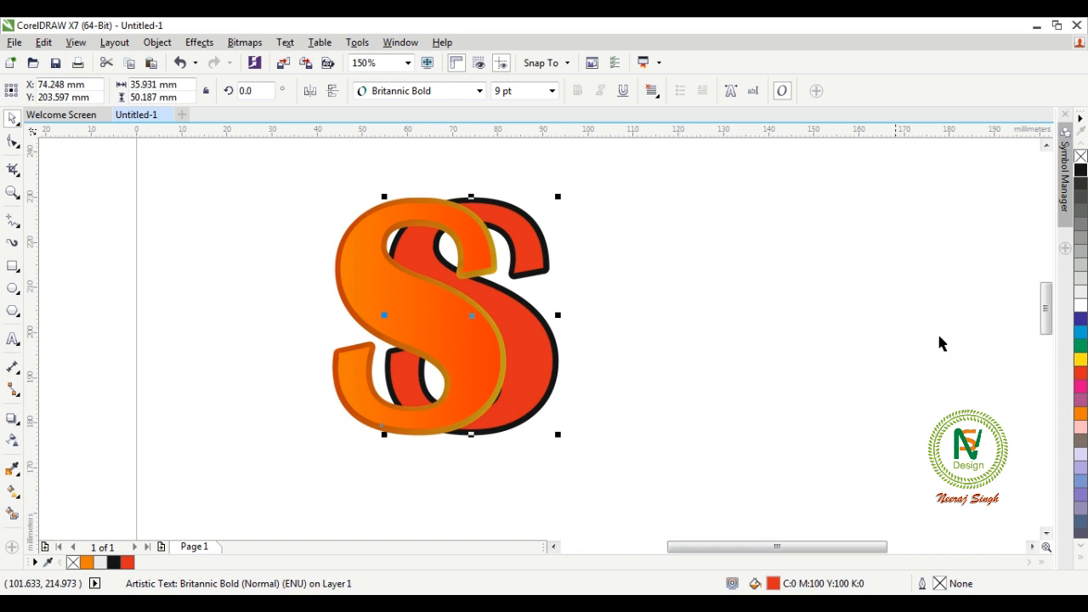
left_click(1081, 278)
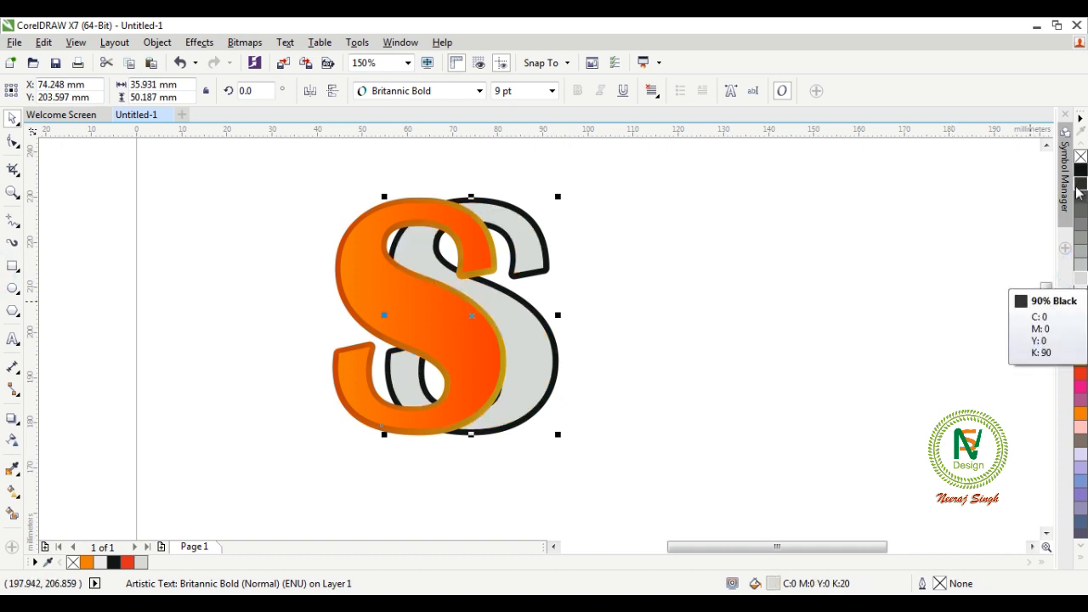
left_click(651, 277)
left_click(545, 333)
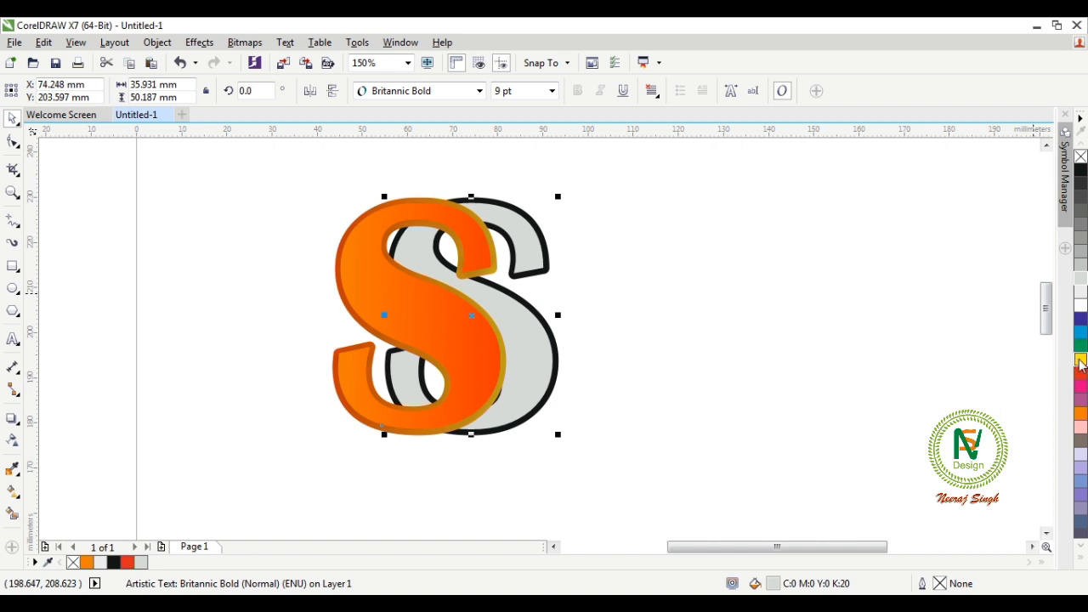
left_click(1080, 361)
left_click(824, 290)
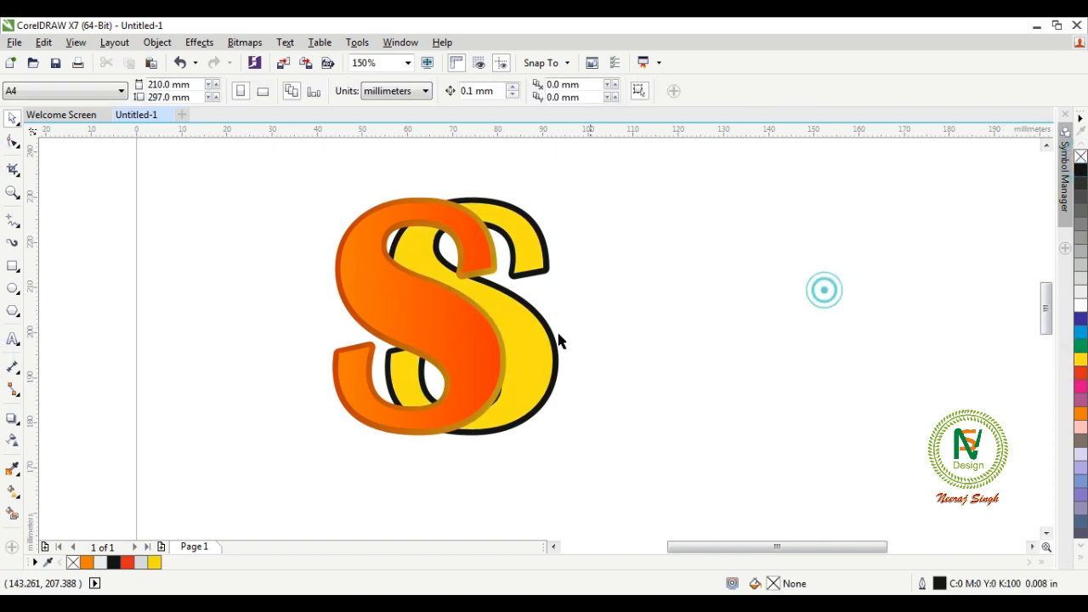
Step: Move the yellow S away from the logo and try deleting the black outline behind the front S
left_click_drag(551, 344, 733, 315)
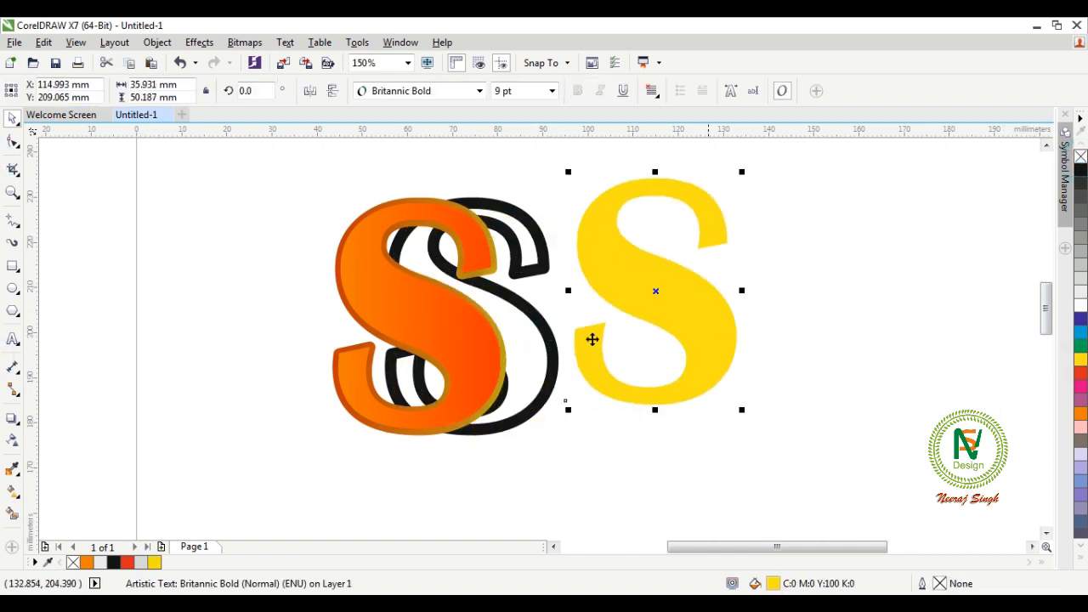
left_click(547, 291)
left_click(530, 319)
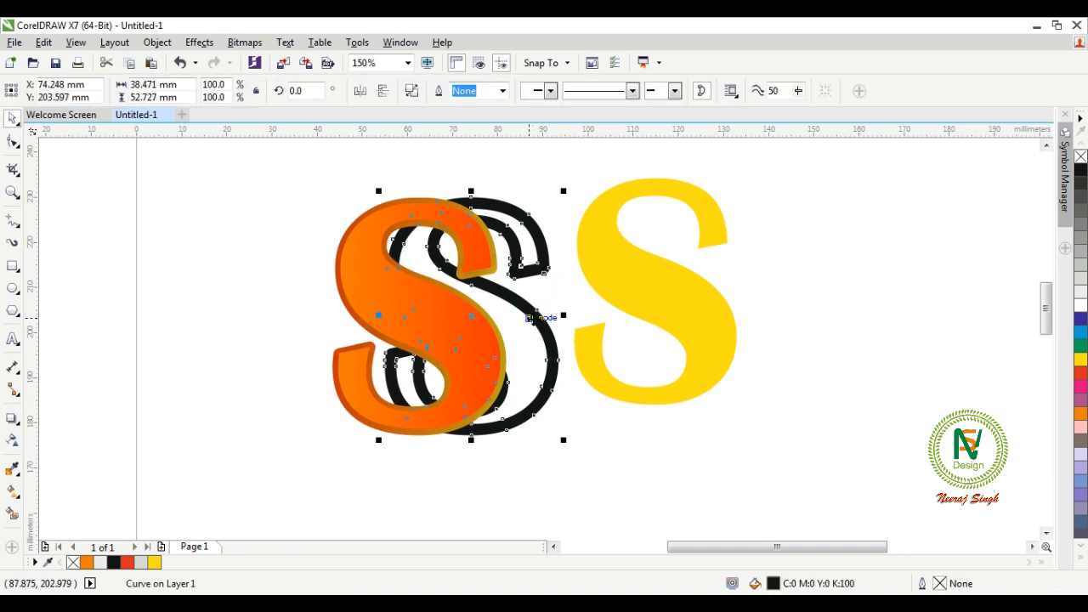
key("Delete")
left_click(618, 286)
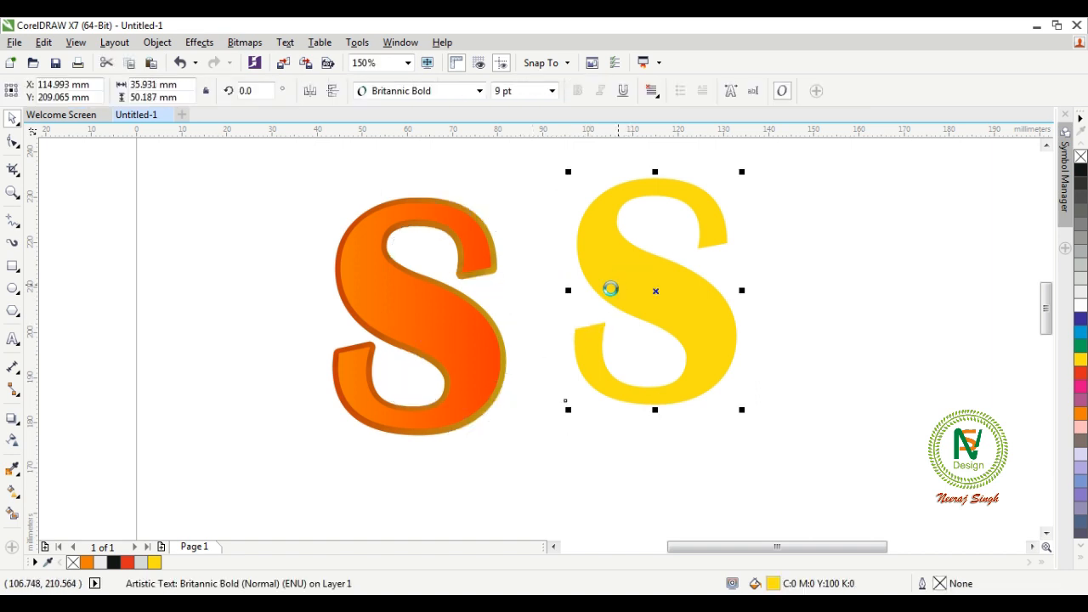
key("ctrl+z")
Step: Pull the black outline clear of the logo and place the yellow S behind the front S, at the back
left_click_drag(539, 316, 934, 349)
left_click(680, 295)
left_click_drag(680, 295, 539, 354)
key("shift+Page_Down")
Step: Delete the black outline shape that stands apart from the logo
left_click(680, 342)
left_click(821, 364)
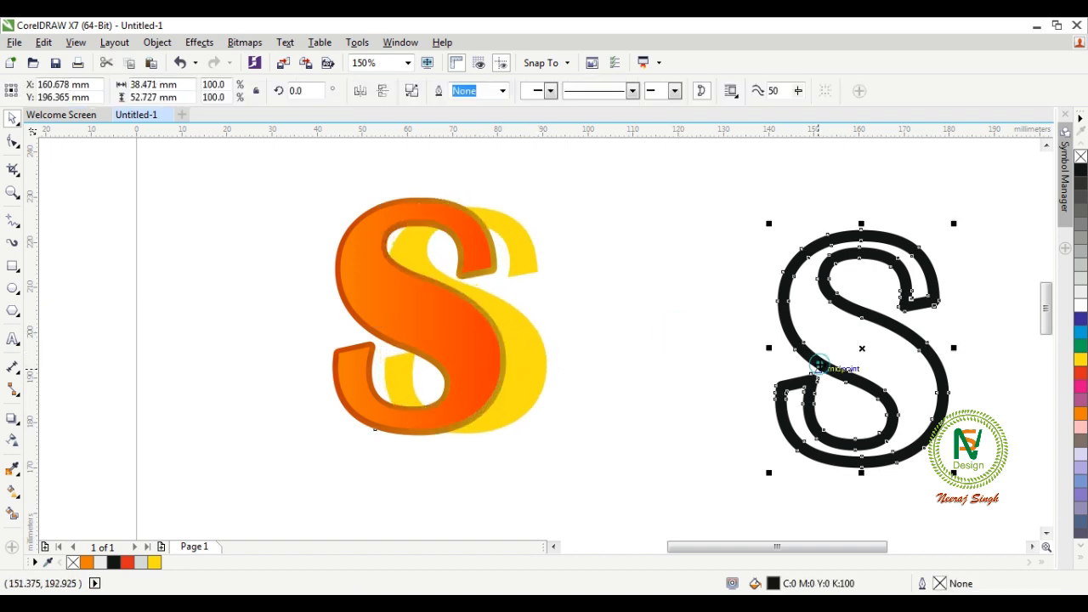
key("Delete")
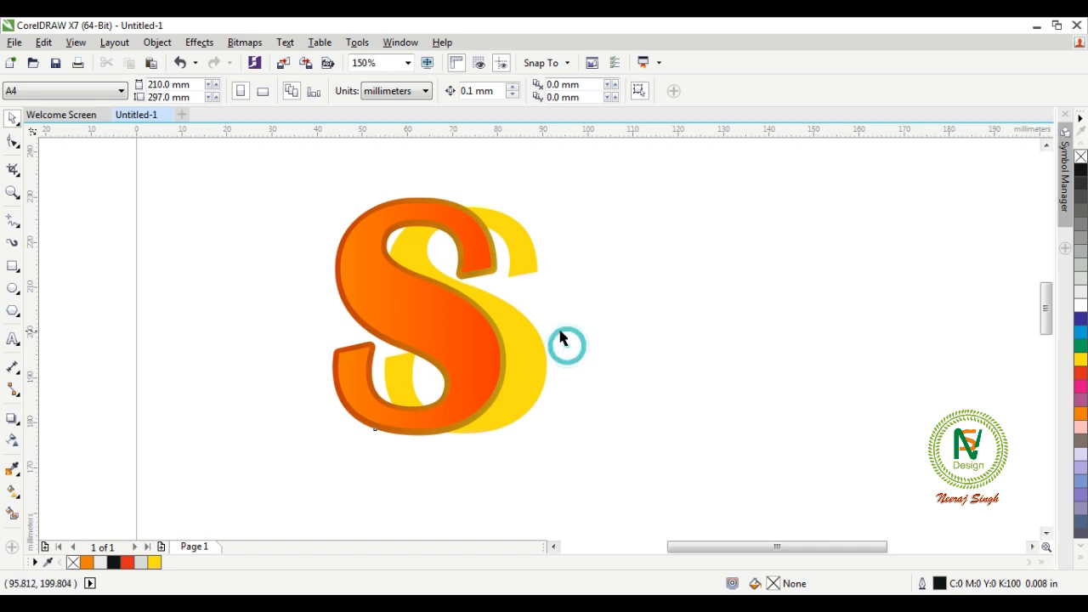
Step: Offset the yellow S further right to about X 82 mm and send it behind the front S
left_click(531, 340)
left_click(638, 351)
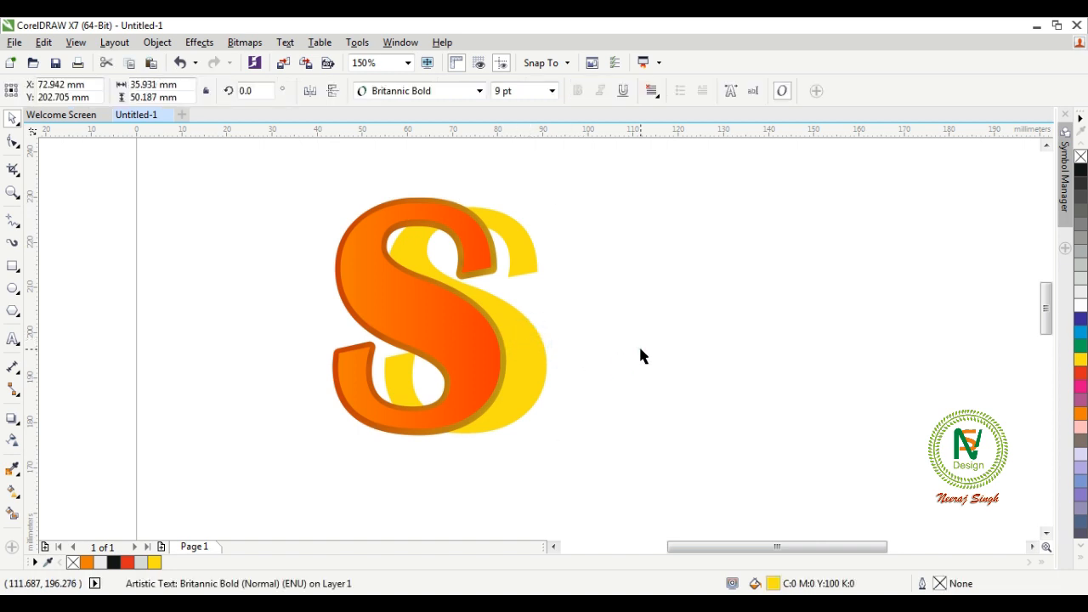
left_click_drag(520, 352, 565, 360)
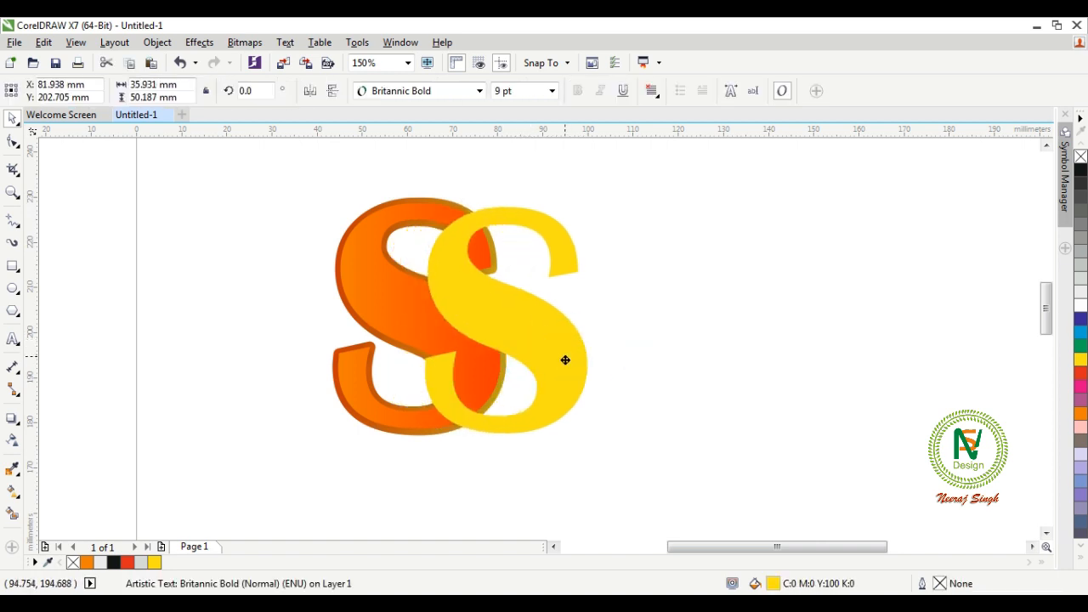
key("shift+Page_Down")
left_click(637, 353)
Step: Examine up close where the yellow S overlaps the upper curve of the front S
scroll(532, 302, "down", 2)
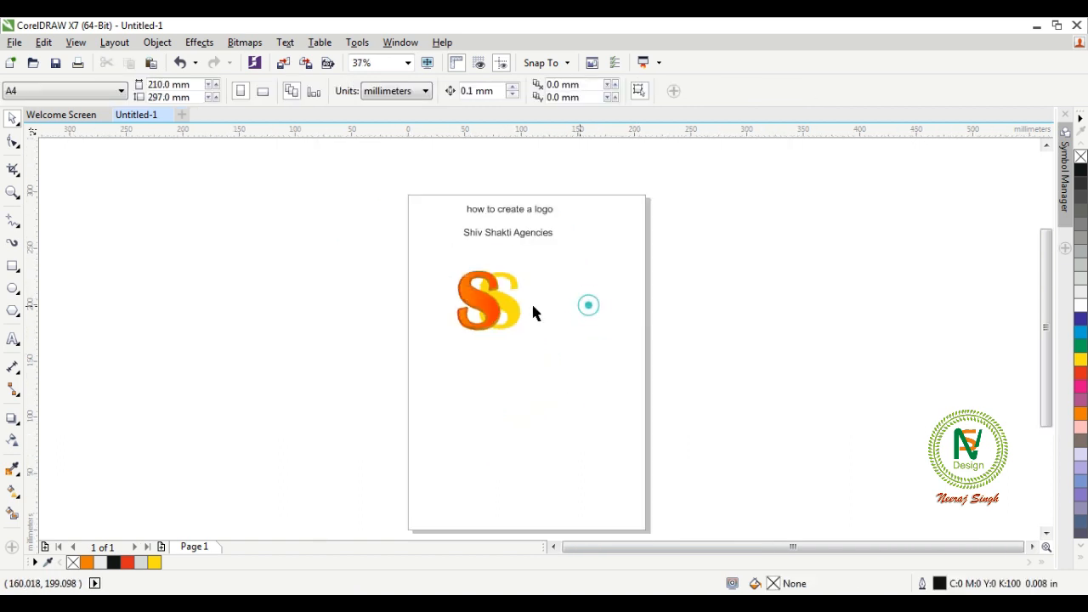
scroll(500, 311, "up", 1)
left_click(530, 301)
scroll(530, 301, "up", 1)
left_click(624, 308)
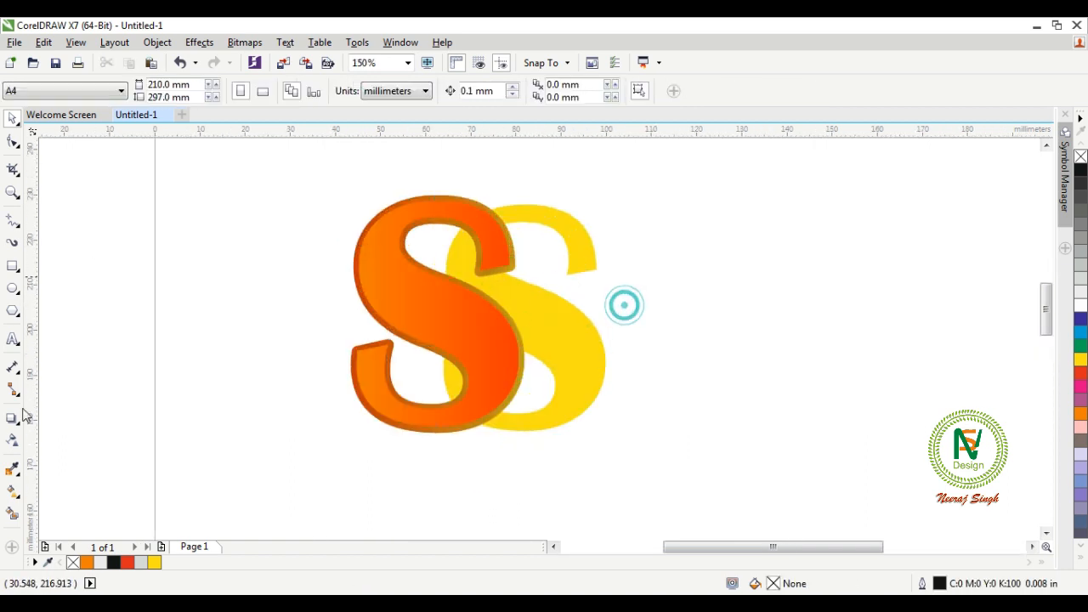
left_click(548, 210)
scroll(481, 237, "up", 1)
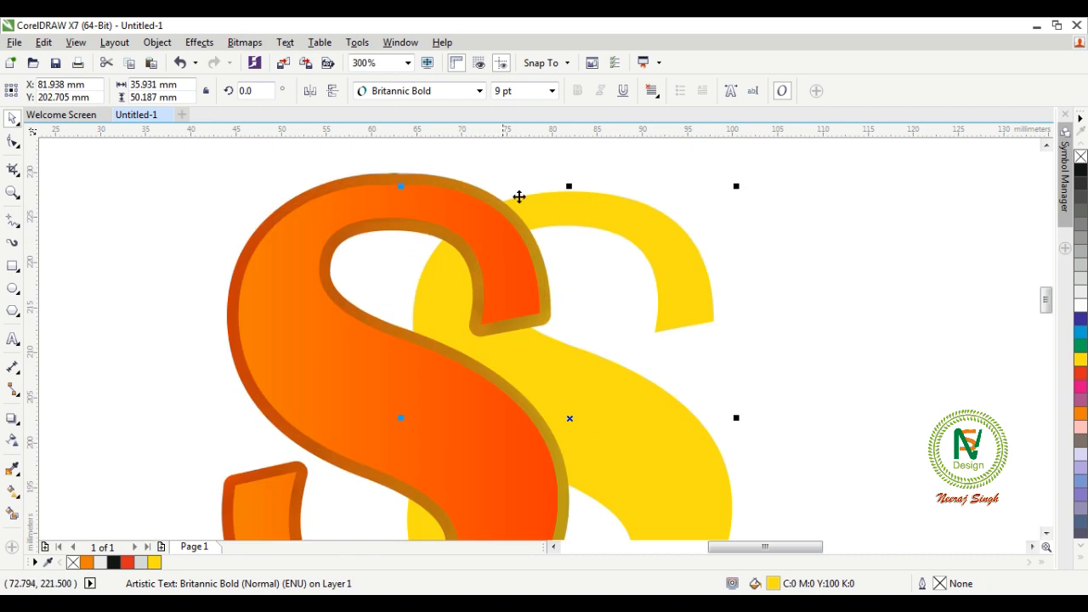
left_click(515, 182)
left_click(536, 205)
left_click(535, 206)
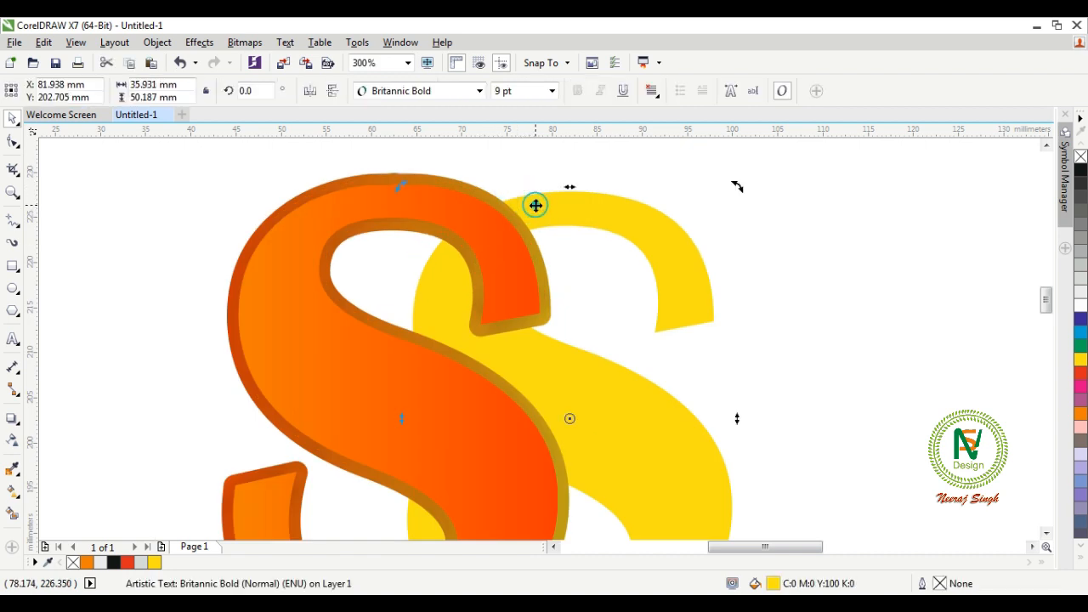
right_click(534, 204)
left_click(510, 179)
left_click(510, 179)
left_click(545, 214)
left_click(500, 174)
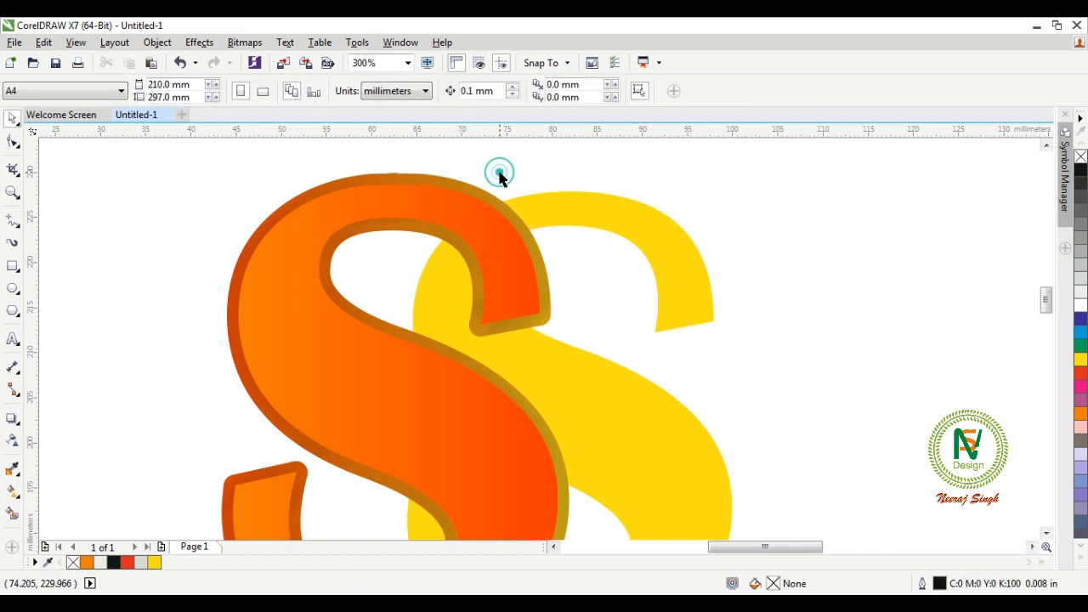
scroll(411, 188, "down", 1)
left_click(434, 211)
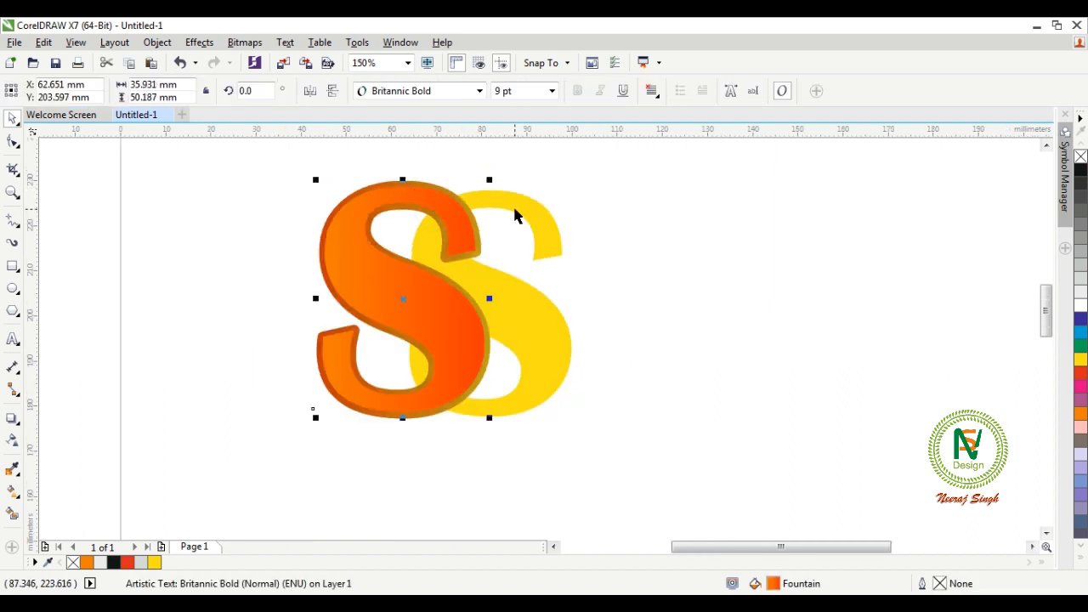
left_click(515, 209, "shift")
left_click(556, 211)
left_click(432, 189)
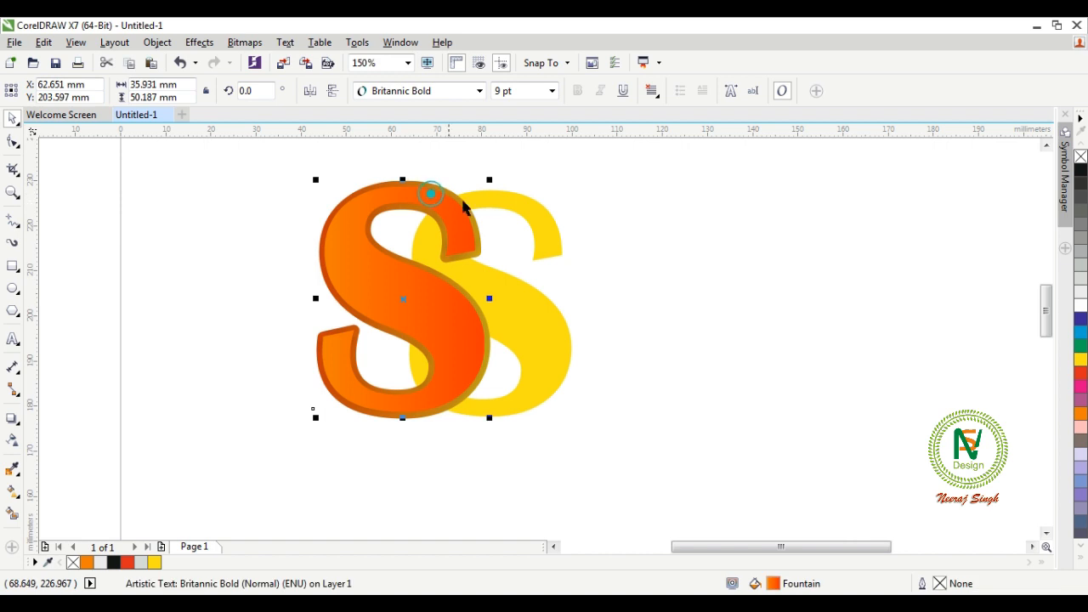
left_click(515, 202, "shift")
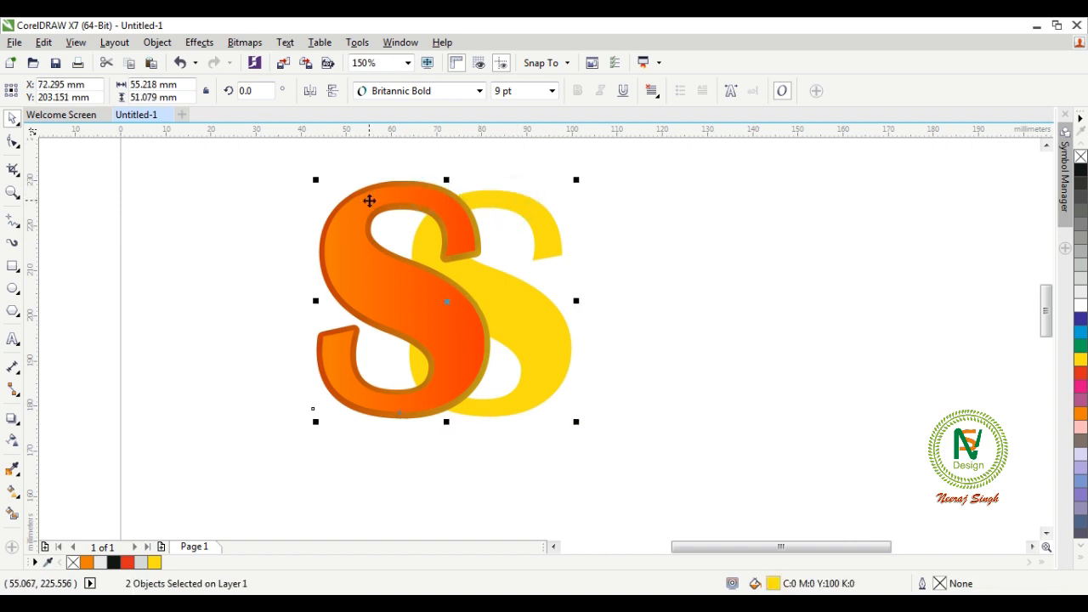
left_click(282, 204)
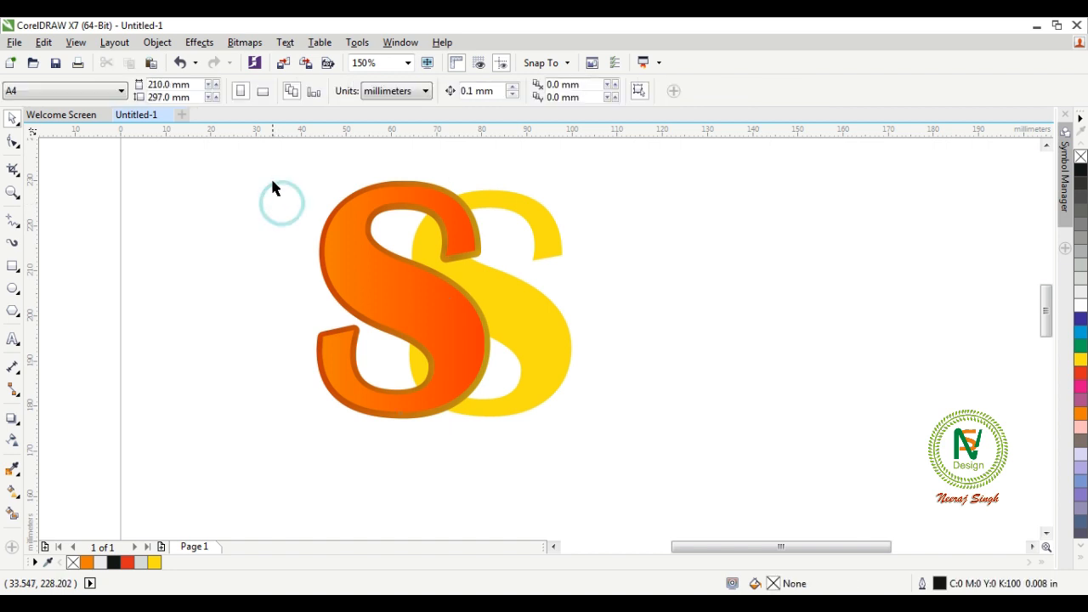
Step: Try moving the orange fill of the front S to the left, away from its outline
left_click_drag(386, 293, 293, 269)
key("z")
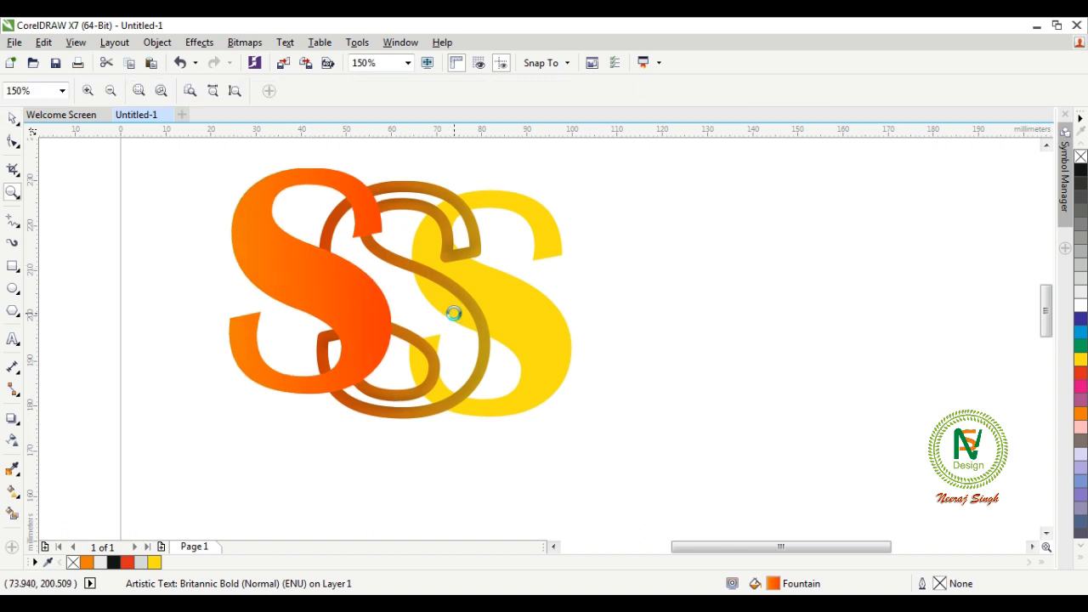
key("ctrl+z")
key("space")
left_click(261, 265)
left_click(380, 294)
left_click(534, 298, "shift")
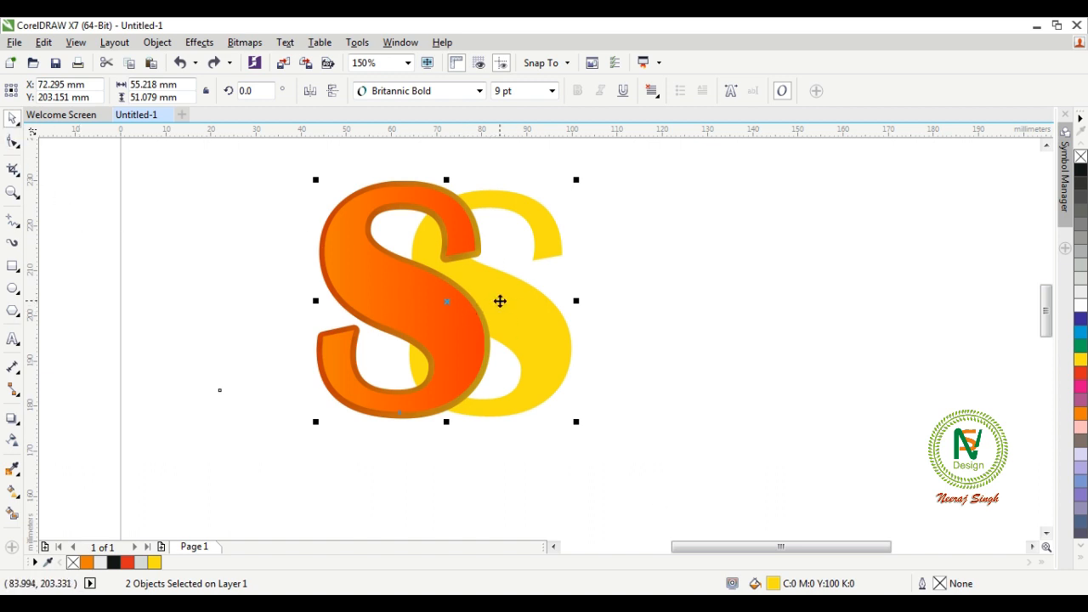
left_click(642, 289)
left_click(534, 219)
left_click(599, 240)
left_click(543, 218)
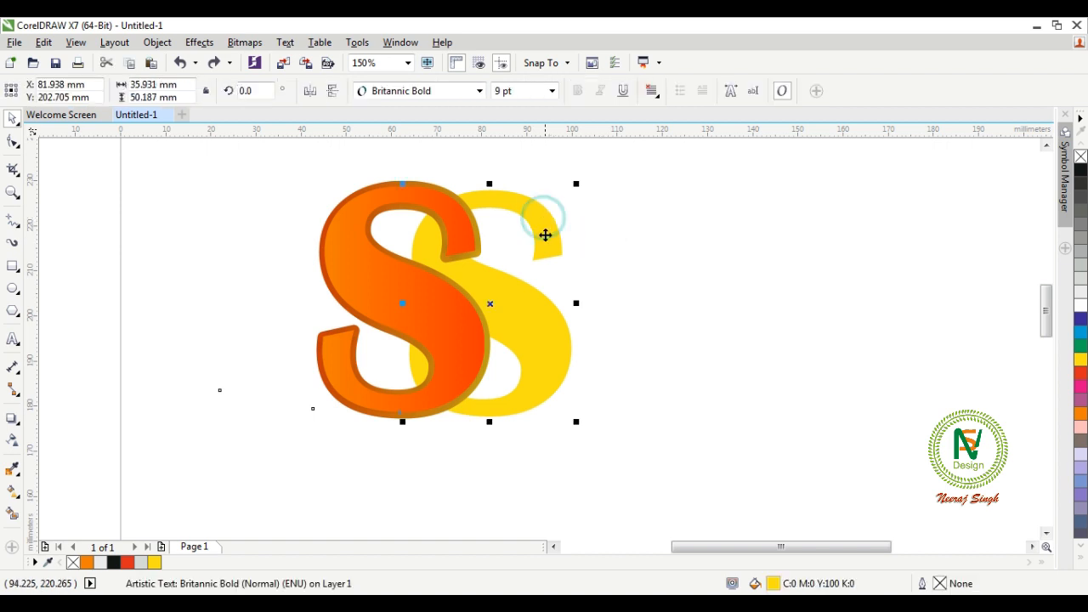
left_click(660, 271)
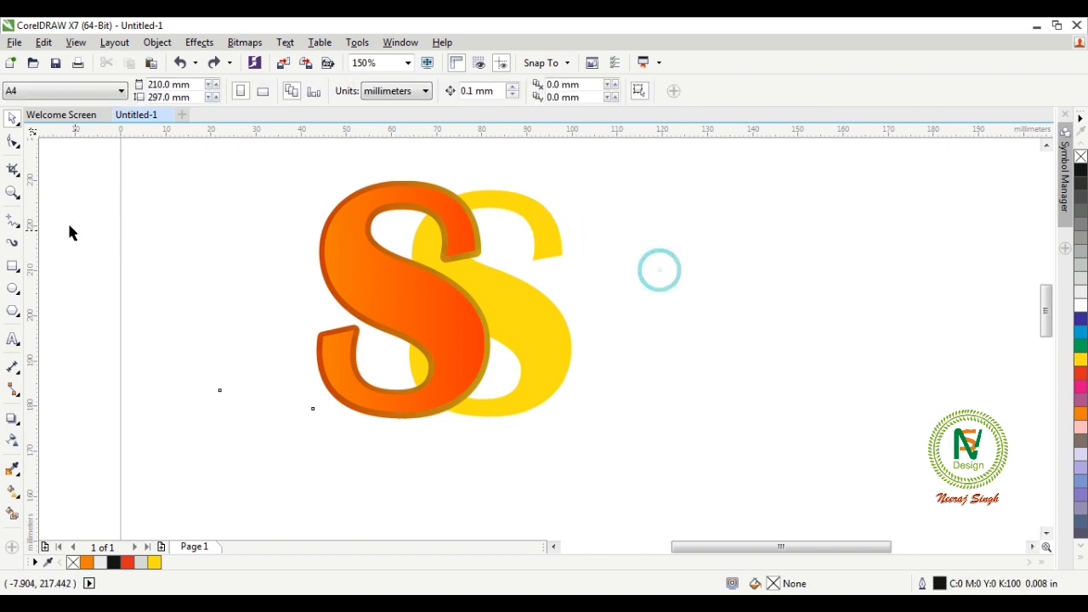
Step: Try placing a rectangle about 9 × 12 mm over the upper curve of the front S, and delete it
left_click(13, 266)
scroll(417, 201, "up", 2)
left_click_drag(428, 166, 512, 271)
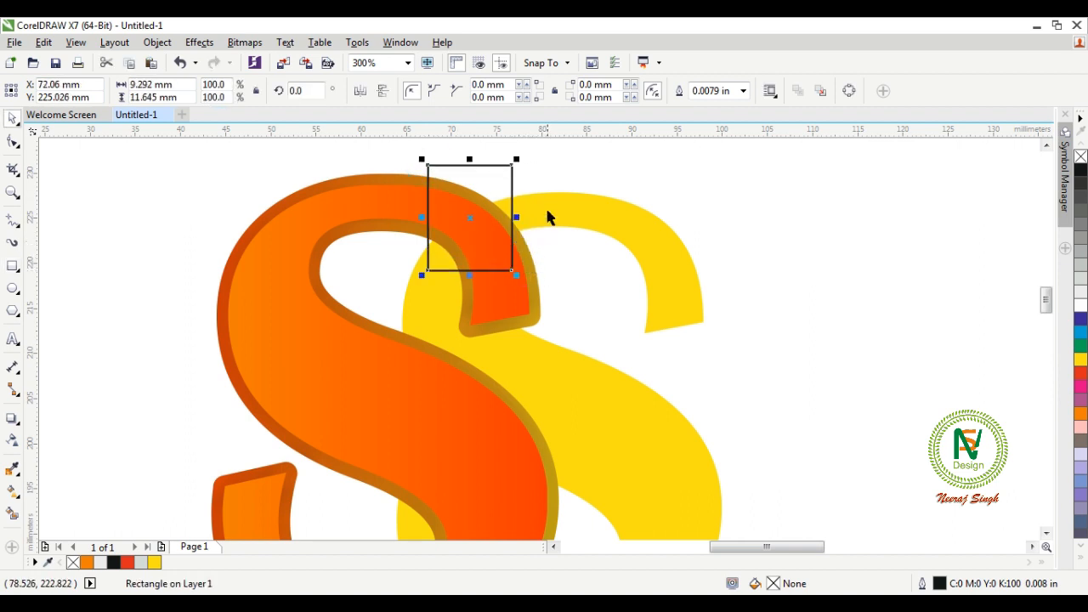
left_click(548, 218, "shift")
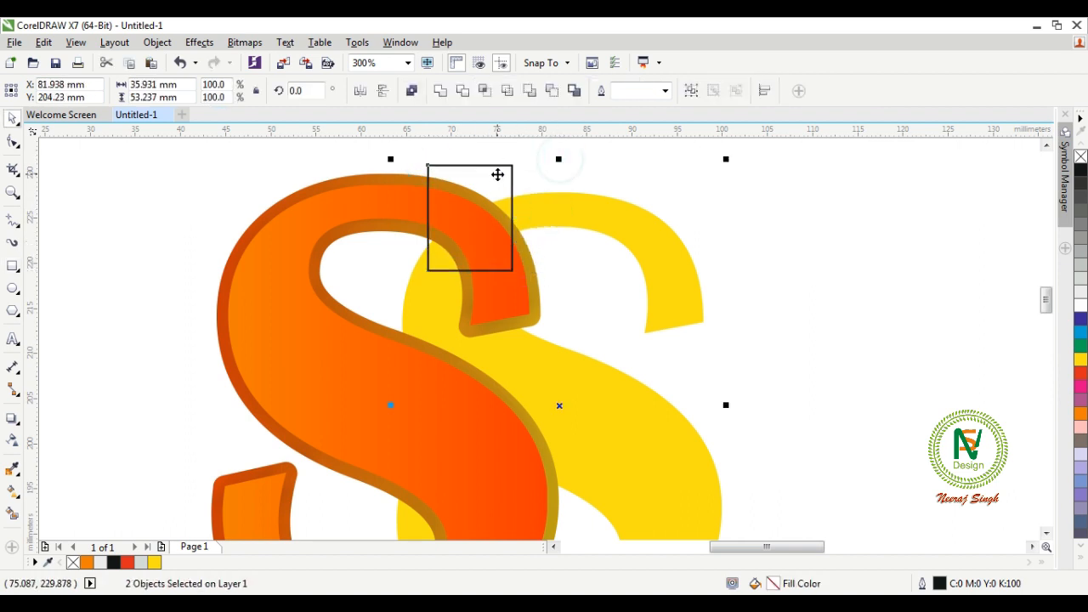
left_click(507, 166)
left_click(427, 162)
left_click(303, 148)
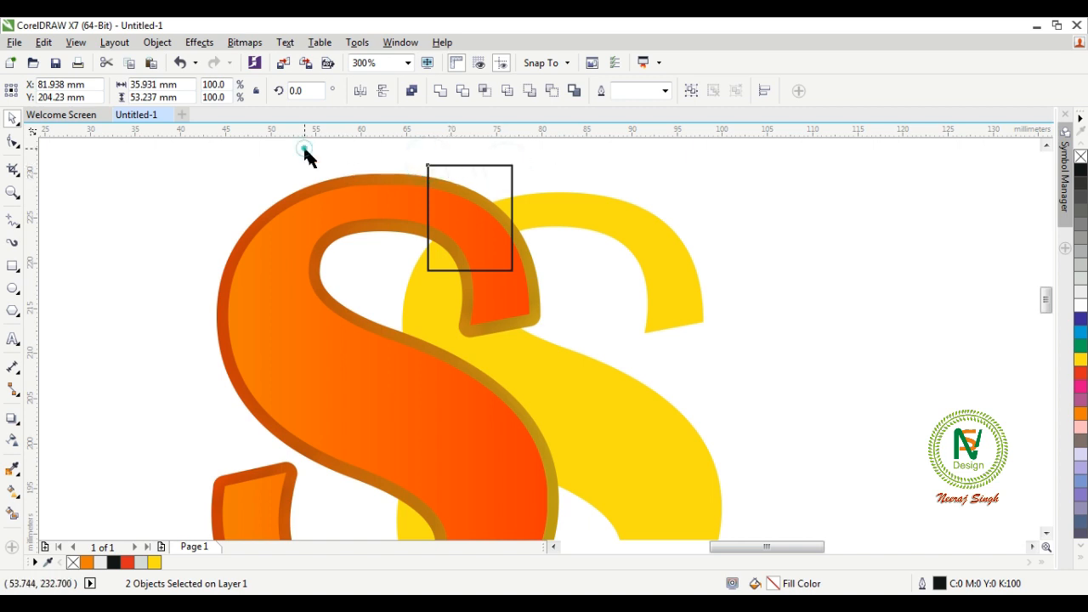
left_click(433, 165)
key("Delete")
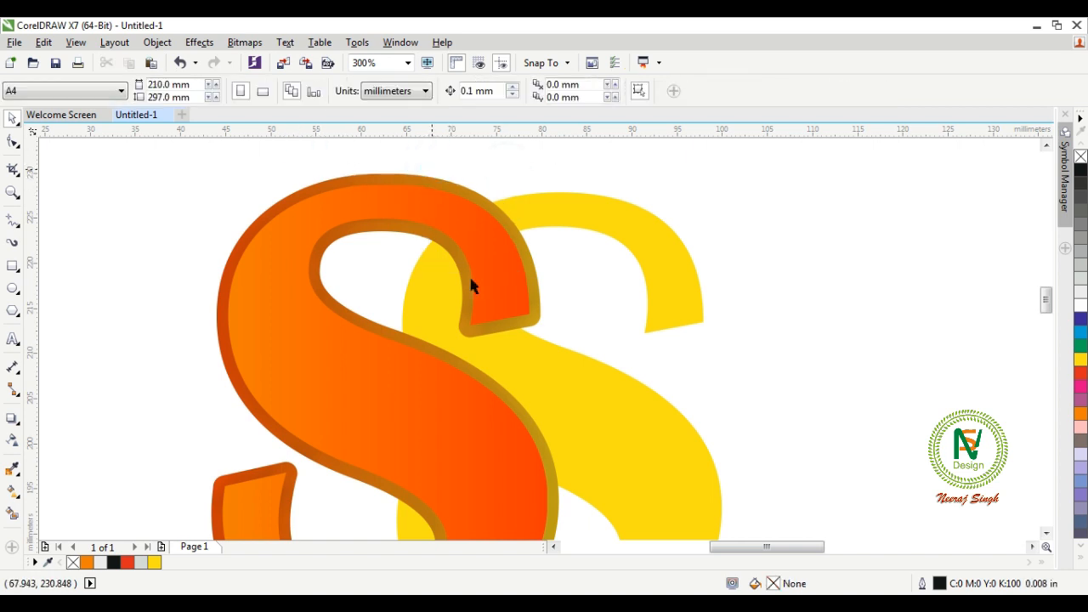
scroll(521, 320, "down", 2)
left_click(492, 343)
left_click(687, 331)
scroll(495, 316, "down", 4)
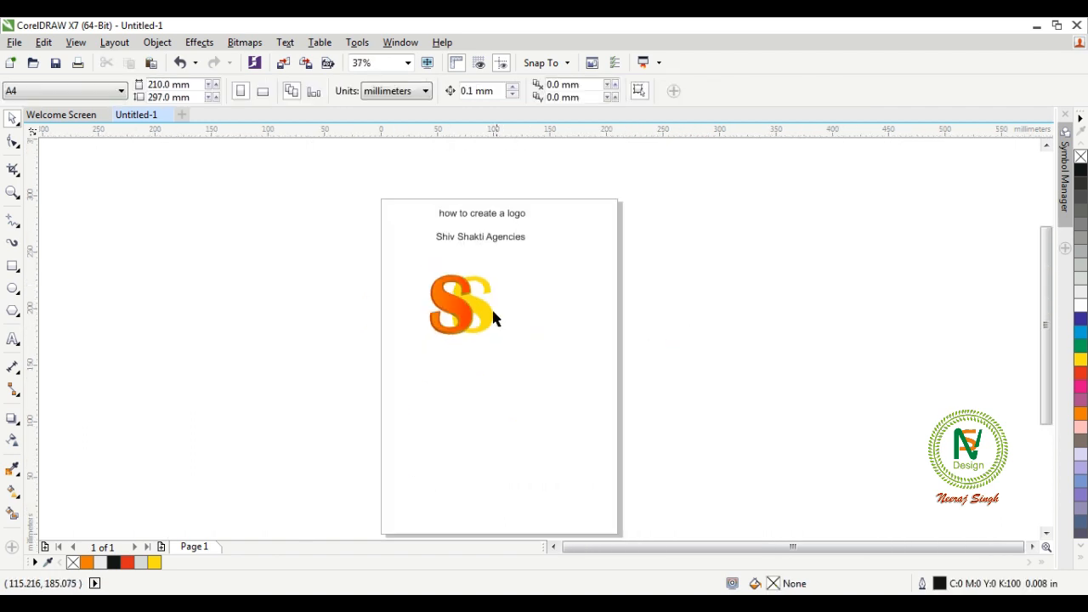
scroll(496, 317, "up", 2)
scroll(477, 297, "up", 2)
left_click(573, 295)
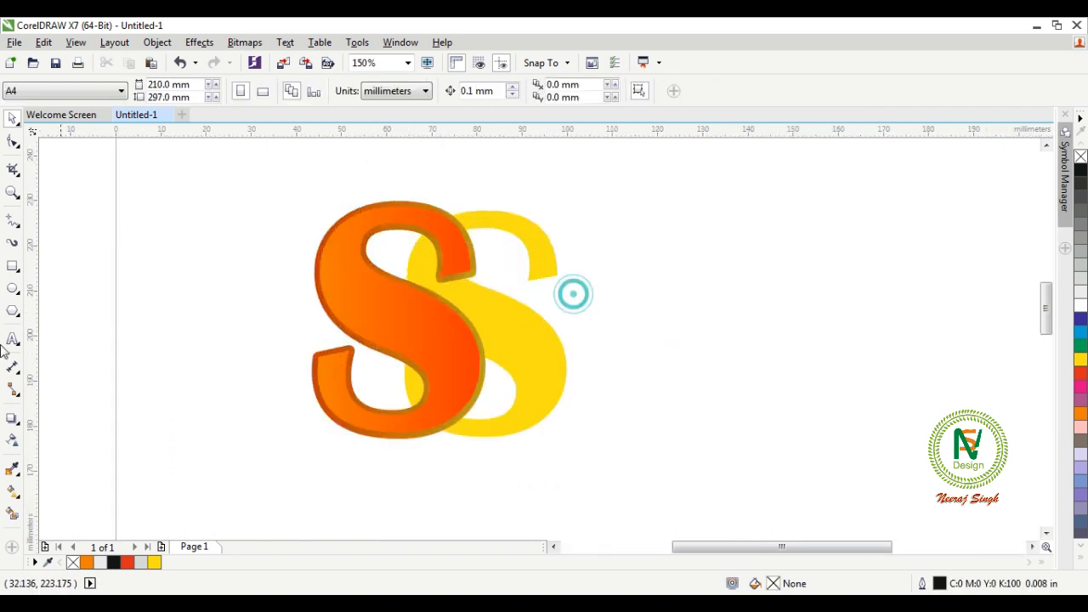
Step: Fill the back S with a linear yellow to orange-red gradient and shift its yellow start point about 5 mm inward
left_click(532, 332)
left_click(14, 493)
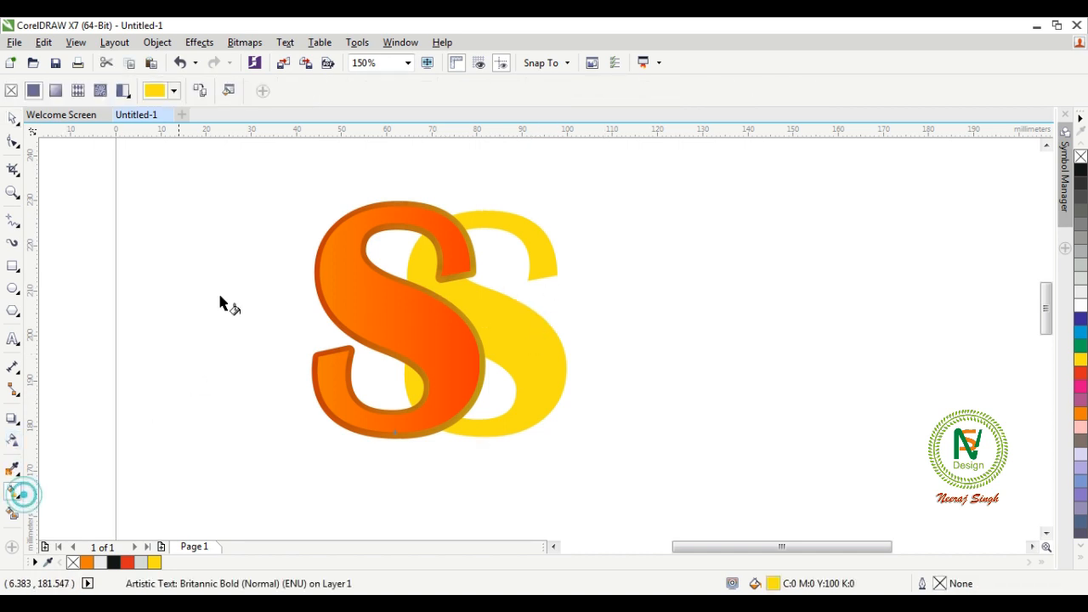
left_click(56, 90)
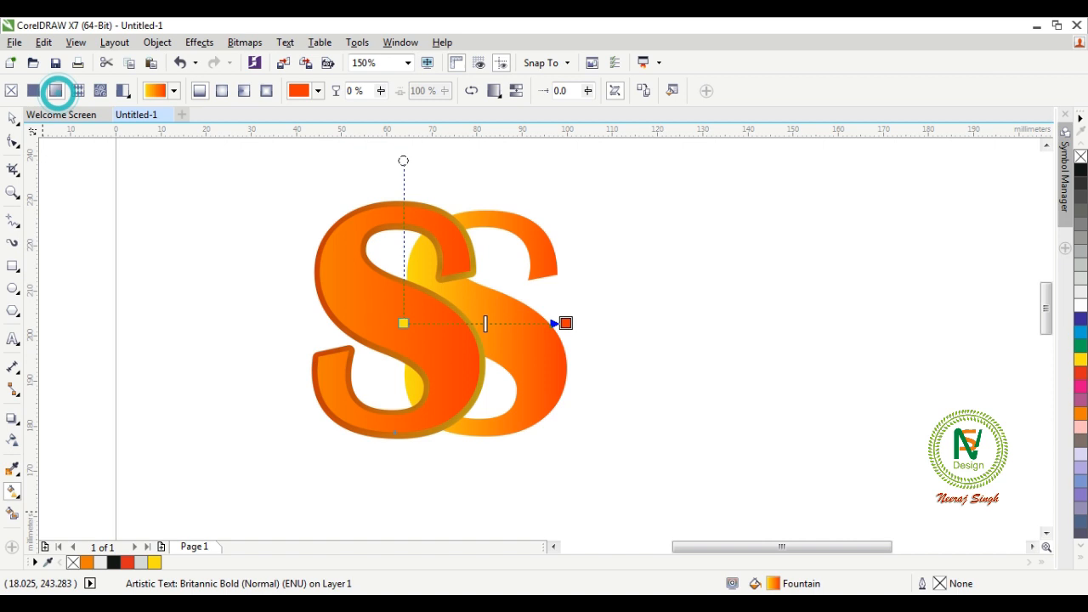
left_click_drag(403, 323, 427, 324)
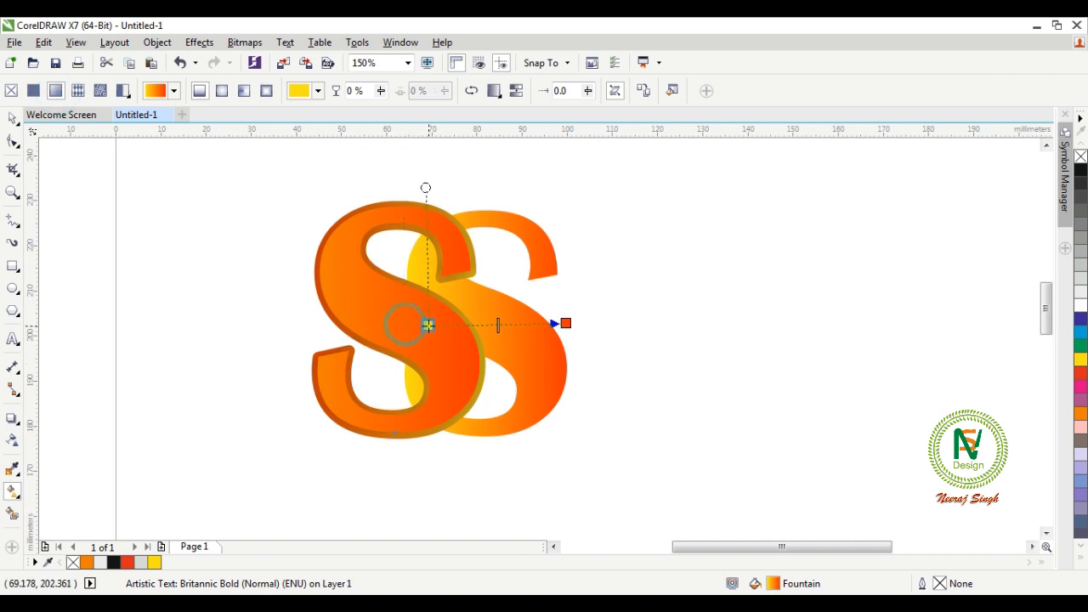
key("space")
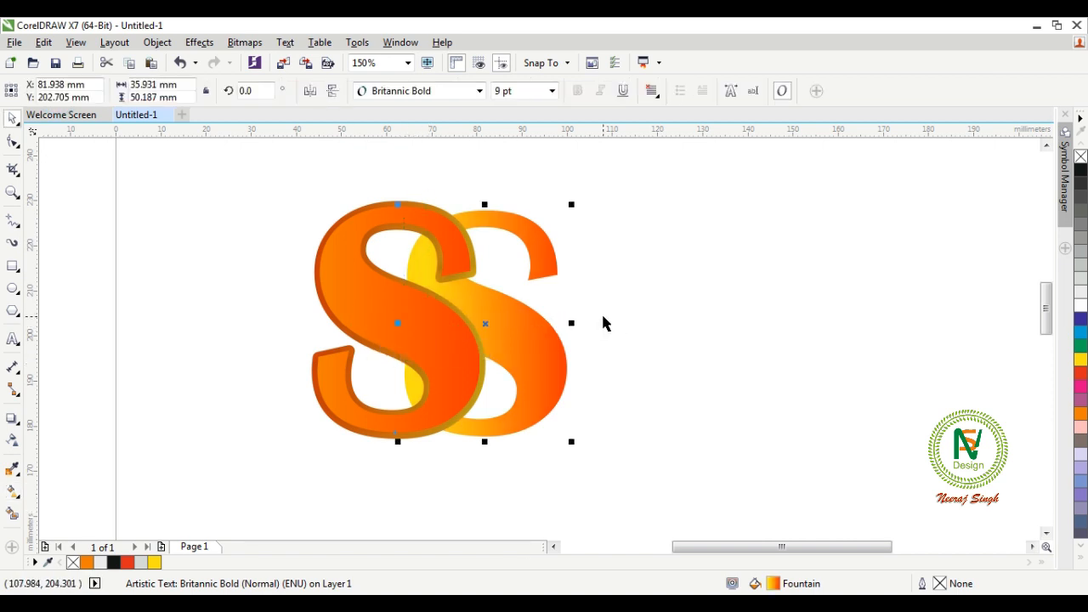
left_click(602, 315)
left_click(531, 343)
left_click(622, 333)
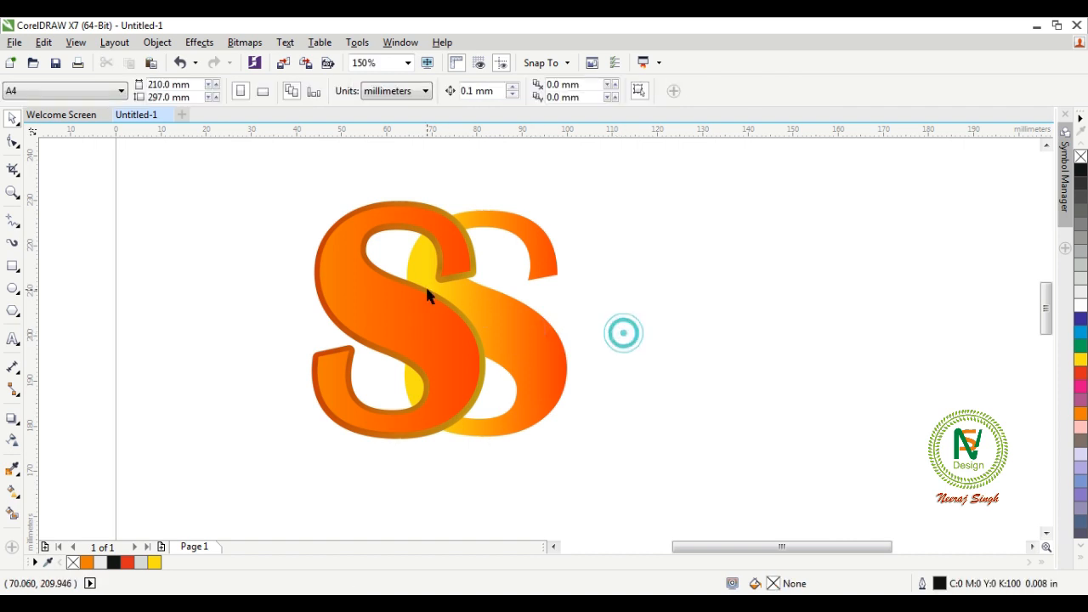
scroll(430, 294, "down", 2)
scroll(544, 302, "up", 2)
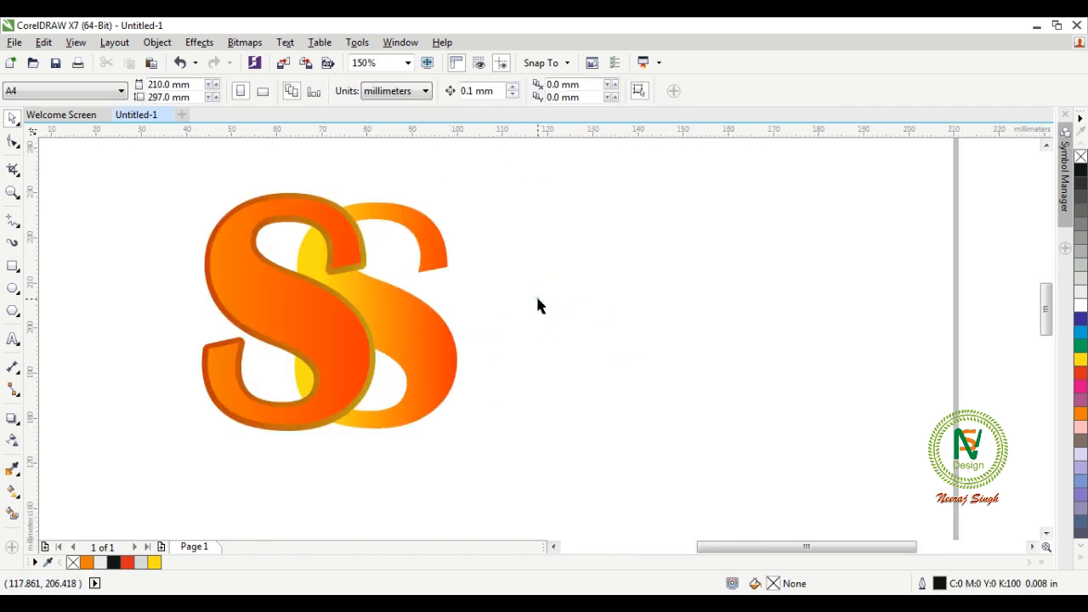
scroll(501, 295, "down", 2)
scroll(531, 319, "up", 2)
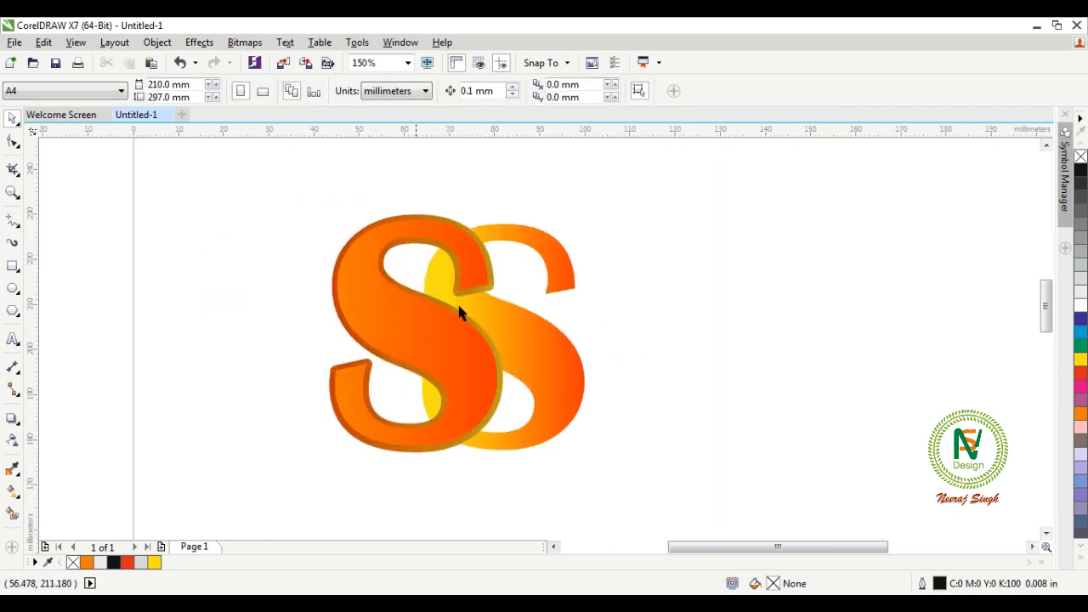
left_click(690, 267)
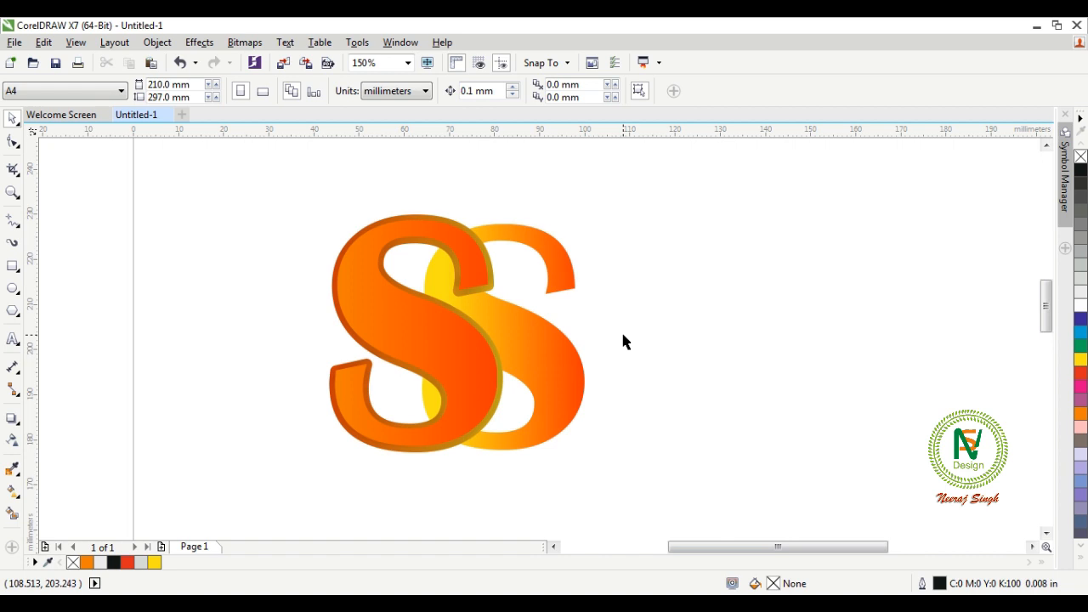
left_click(623, 335)
Step: Shift the back S closer to the front S, to about X 80 mm, and place it behind the front S
left_click(548, 372)
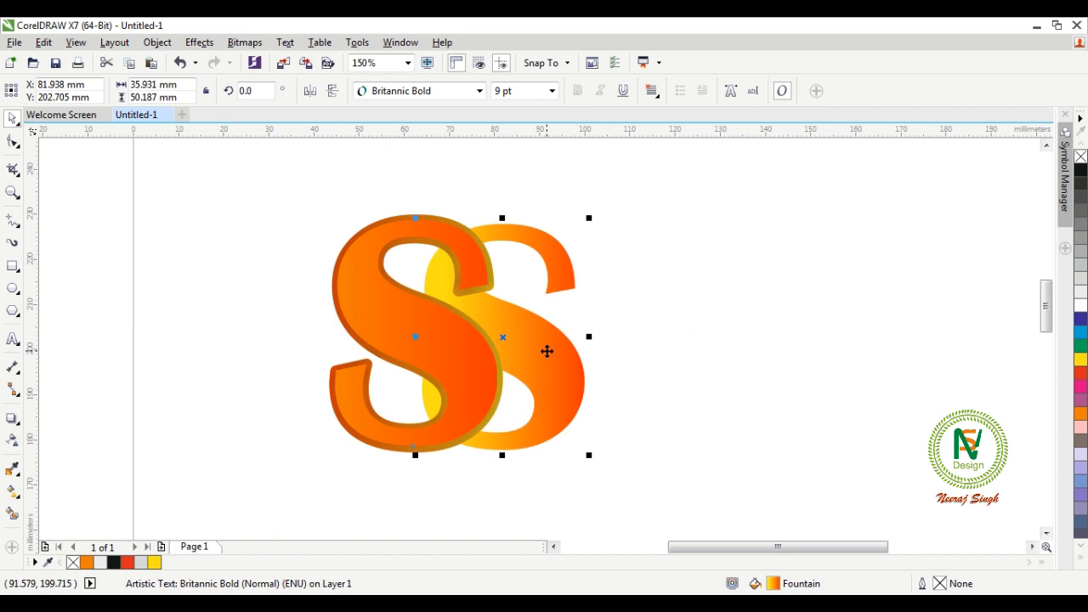
mouse_move(546, 351)
left_mouse_down()
mouse_move(640, 358)
mouse_move(614, 335)
mouse_move(538, 346)
left_mouse_up()
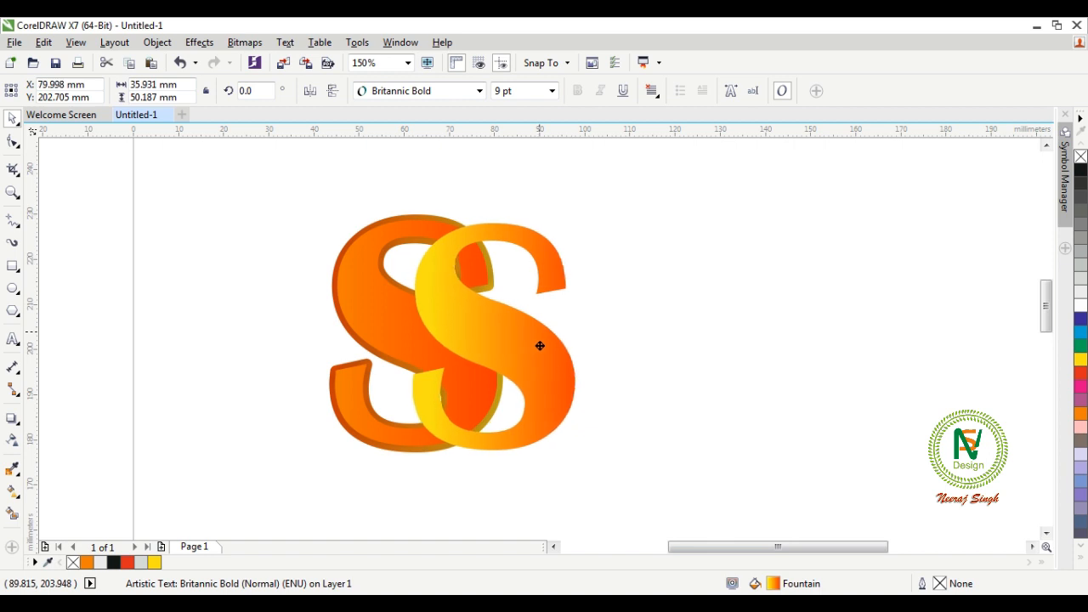
key("ctrl+Page_Down")
left_click(706, 322)
left_click(642, 317)
scroll(541, 299, "down", 2)
left_click(613, 322)
scroll(544, 305, "up", 1)
left_click(583, 318)
left_click(596, 280)
scroll(523, 319, "up", 1)
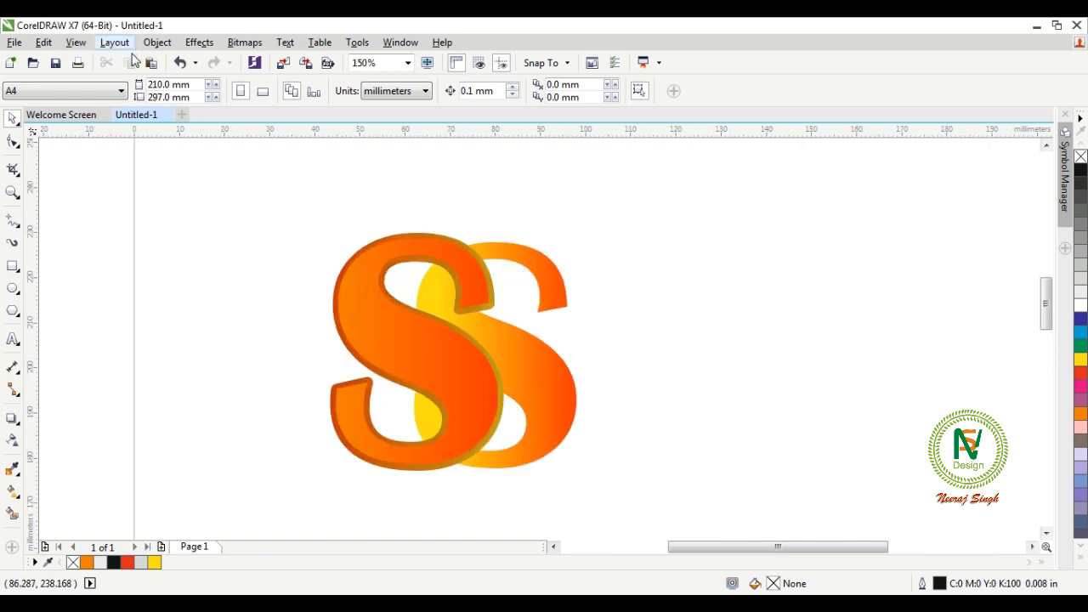
Step: Draw a circle around both S letters, enlarge it to about 74 mm in diameter and centre it on them
left_click(22, 287)
left_click_drag(271, 215, 544, 487)
key("space")
left_click_drag(398, 231, 435, 235)
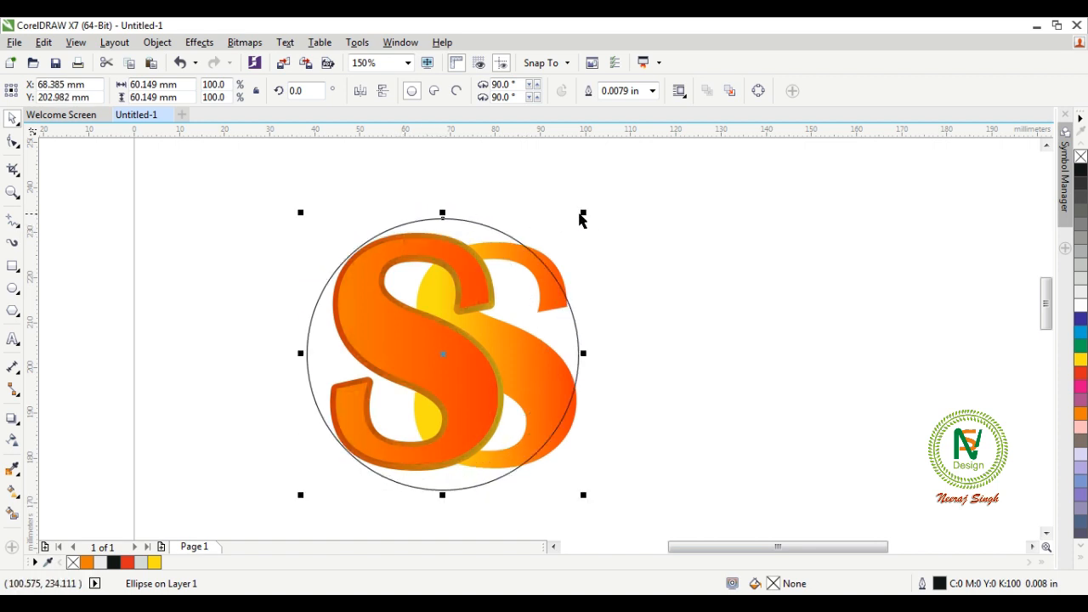
left_click_drag(581, 214, 614, 182)
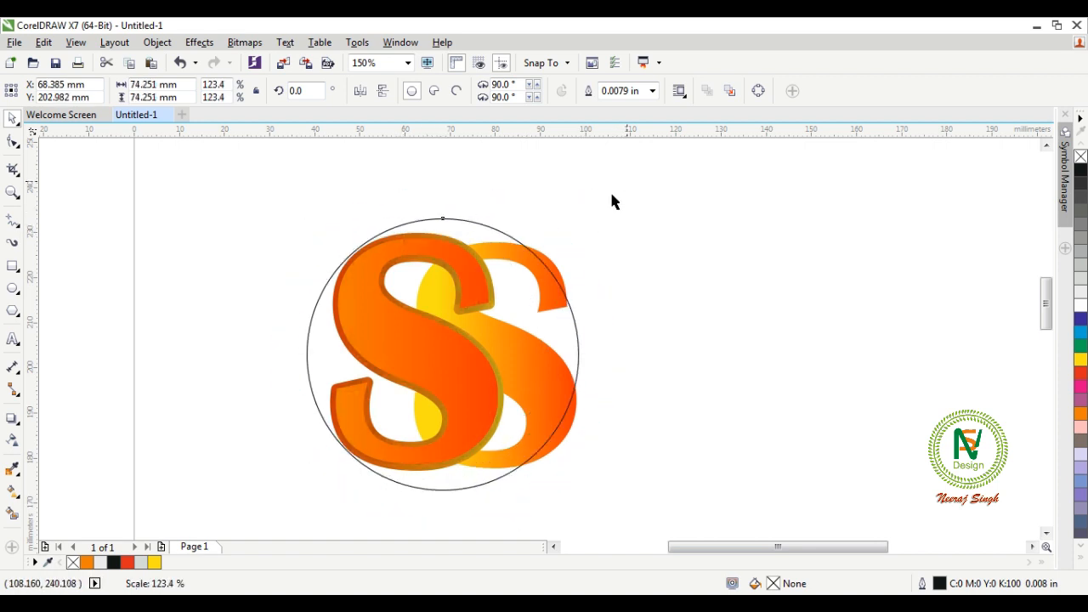
left_click_drag(507, 219, 516, 219)
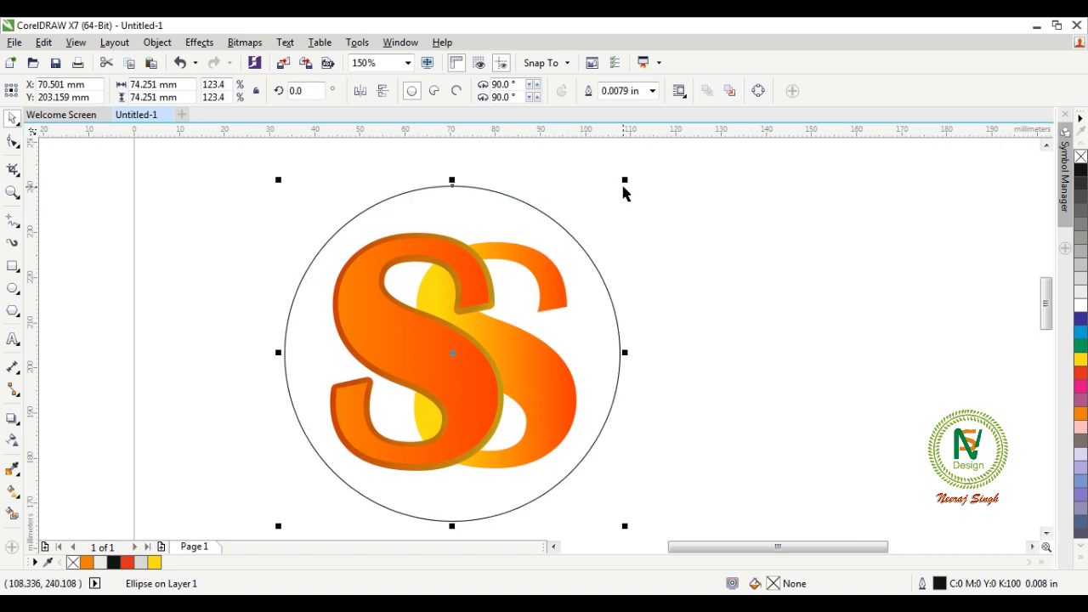
Step: Enlarge the circle to about 84 mm in diameter and add a slightly smaller concentric copy inside it
left_click_drag(625, 180, 654, 156)
left_click(648, 289)
left_click(593, 225)
left_click_drag(648, 157, 626, 174)
Step: Trim the outer circle with the inner one to form a ring, and delete the leftover inner circle
left_click(580, 230, "shift")
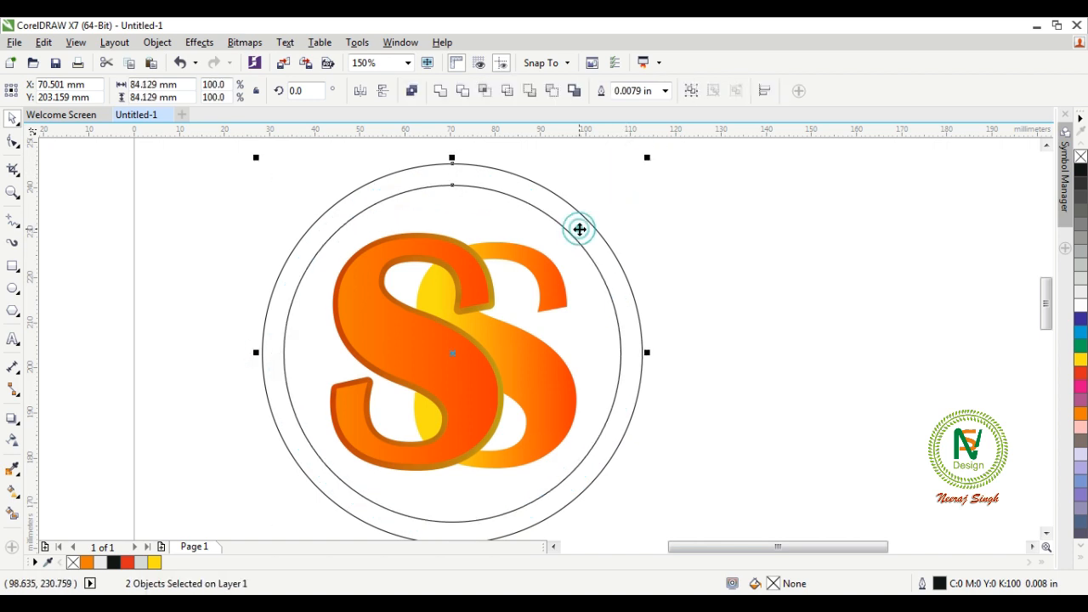
left_click(461, 94)
left_click(580, 191)
left_click(523, 236)
key("Delete")
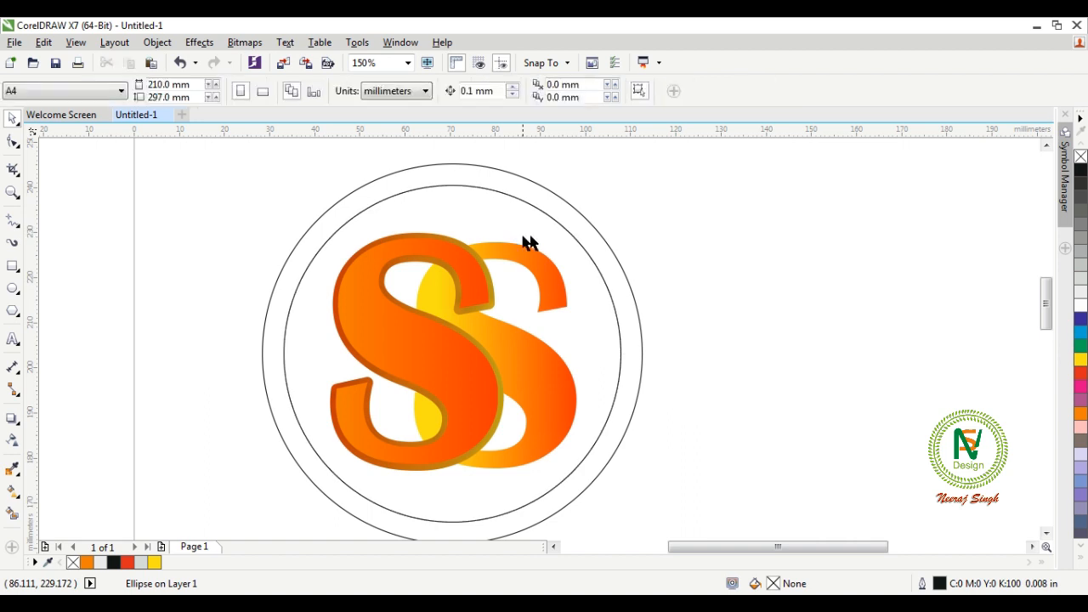
Step: Fill the ring with red (C:0 M:100 Y:100 K:0) and remove its outline
left_click(588, 246)
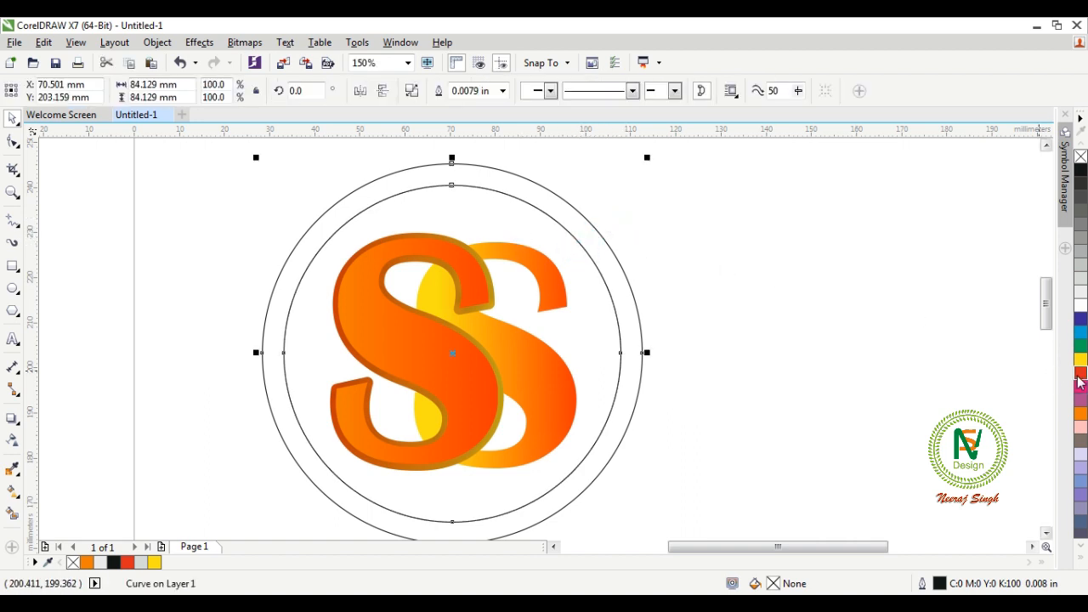
left_click(1079, 374)
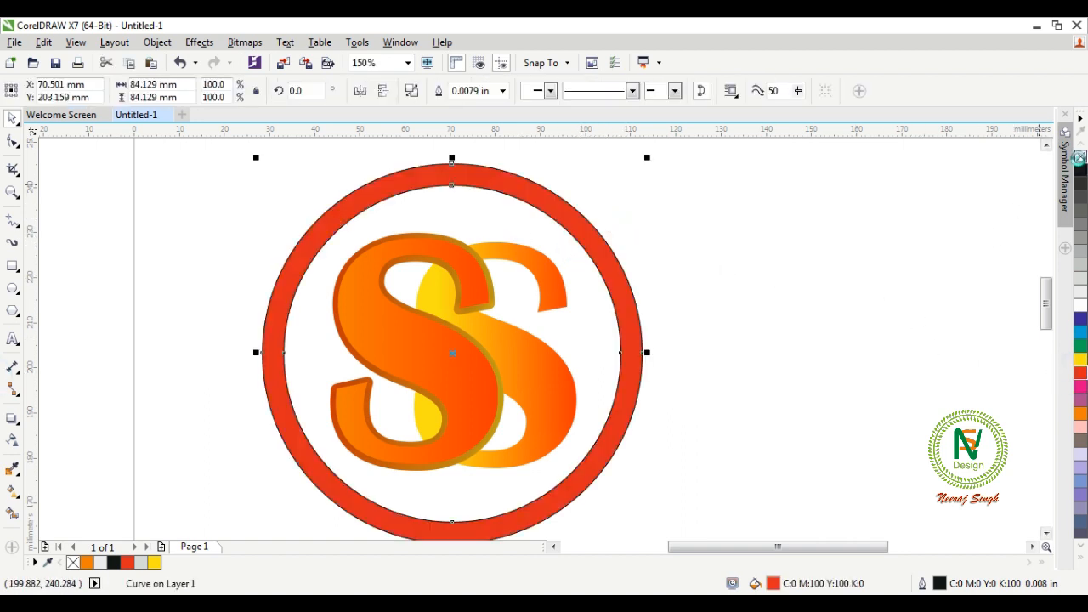
right_click(1079, 158)
left_click(875, 332)
left_click(563, 214)
left_click(162, 257)
Step: Draw a rectangle about 109 × 56 mm across the ring, vertically centred on it
left_click(13, 266)
left_click_drag(229, 242, 723, 492)
key("space")
left_click(476, 182, "shift")
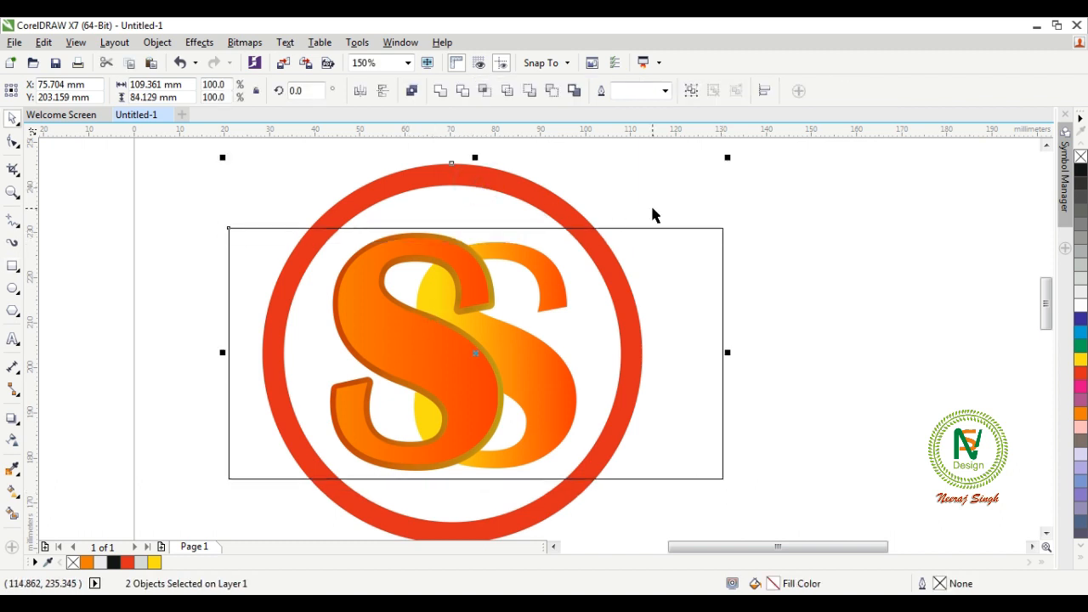
left_click(651, 209)
Step: Trim the ring with the rectangle to leave upper and lower arcs, and delete the rectangle
left_click(563, 227)
left_click(551, 210, "shift")
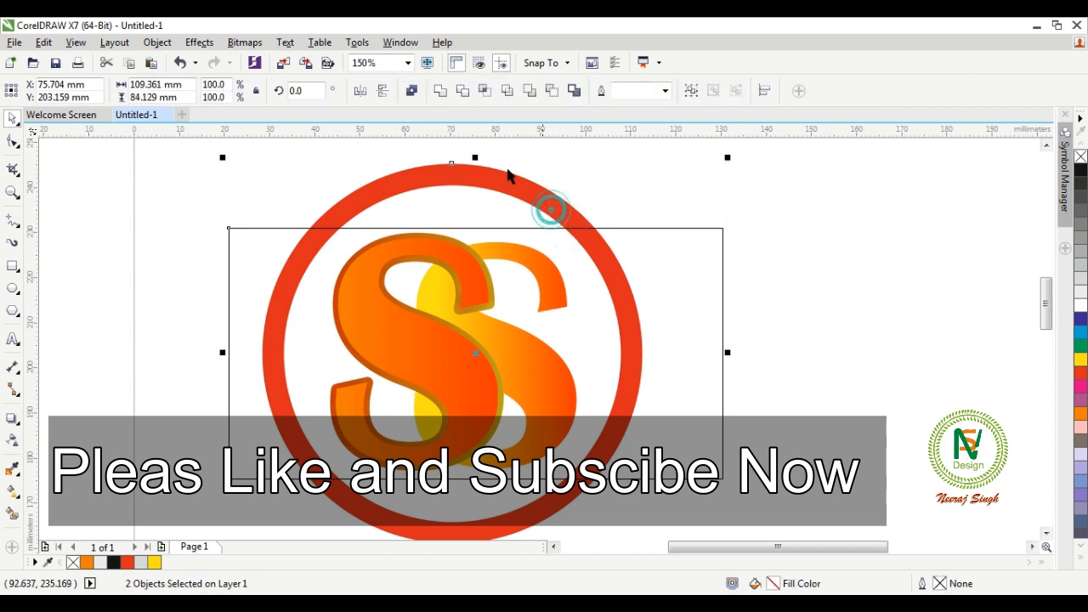
left_click(463, 91)
left_click(615, 202)
left_click(633, 293)
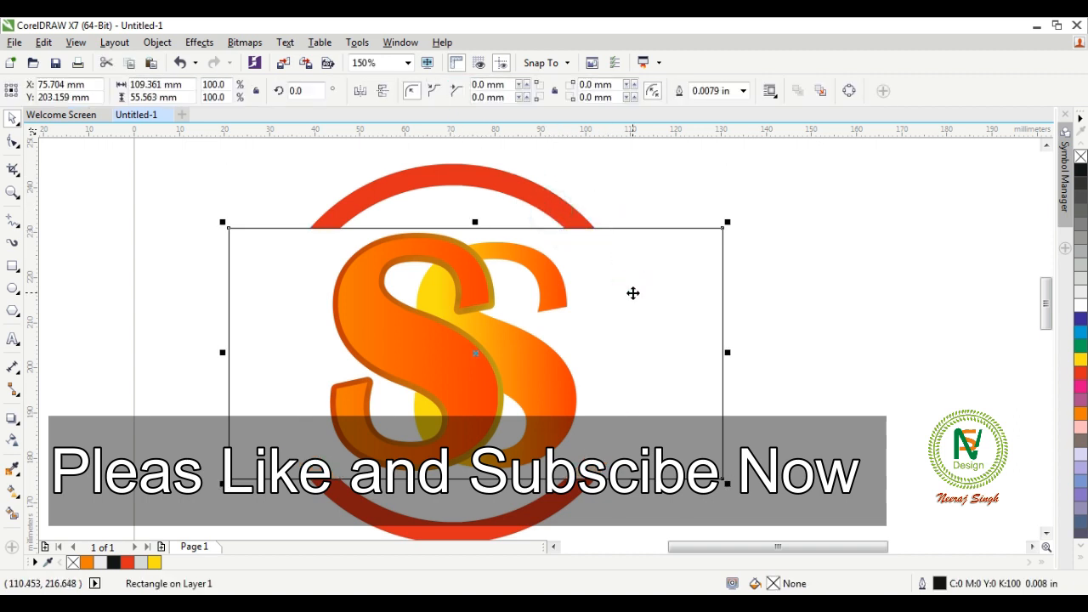
key("Delete")
left_click(656, 331)
left_click(633, 312)
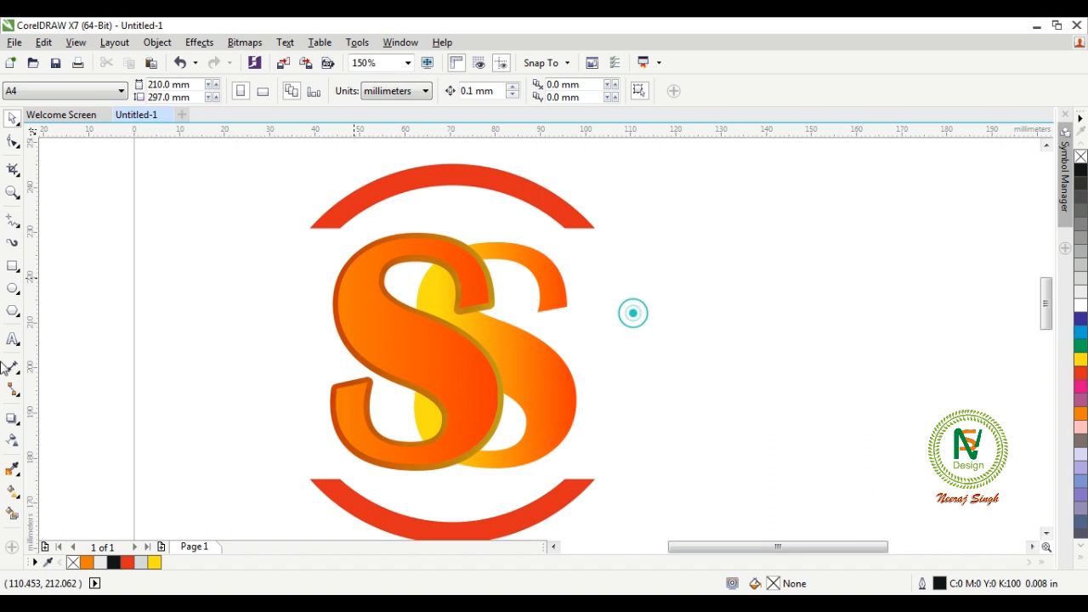
Step: Apply a linear fountain fill fading from red to white to the two arcs
scroll(510, 217, "down", 2)
left_click(527, 219)
scroll(506, 243, "up", 2)
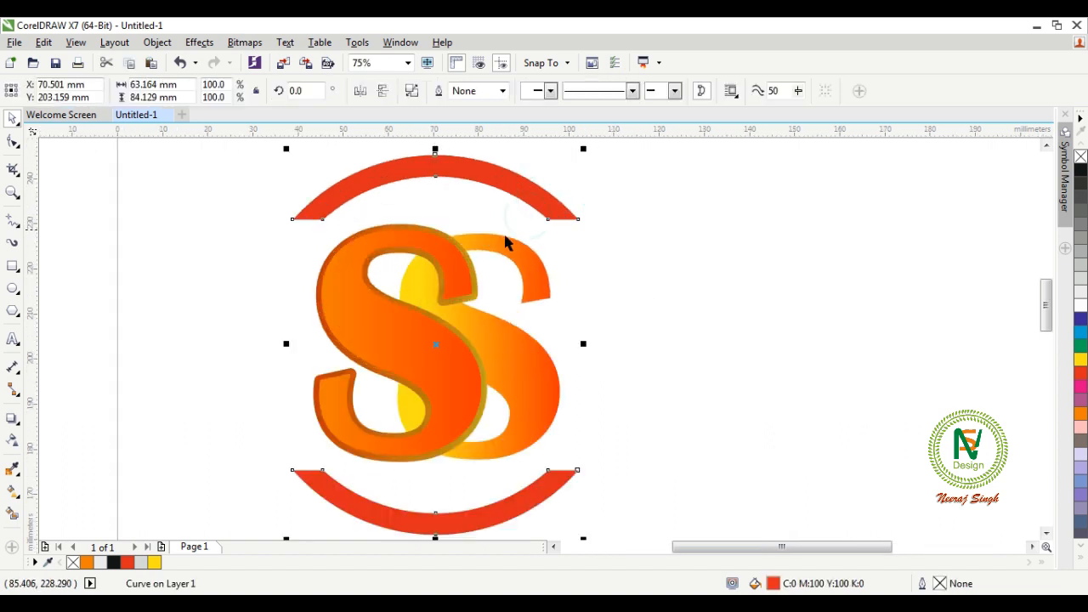
left_click(13, 491)
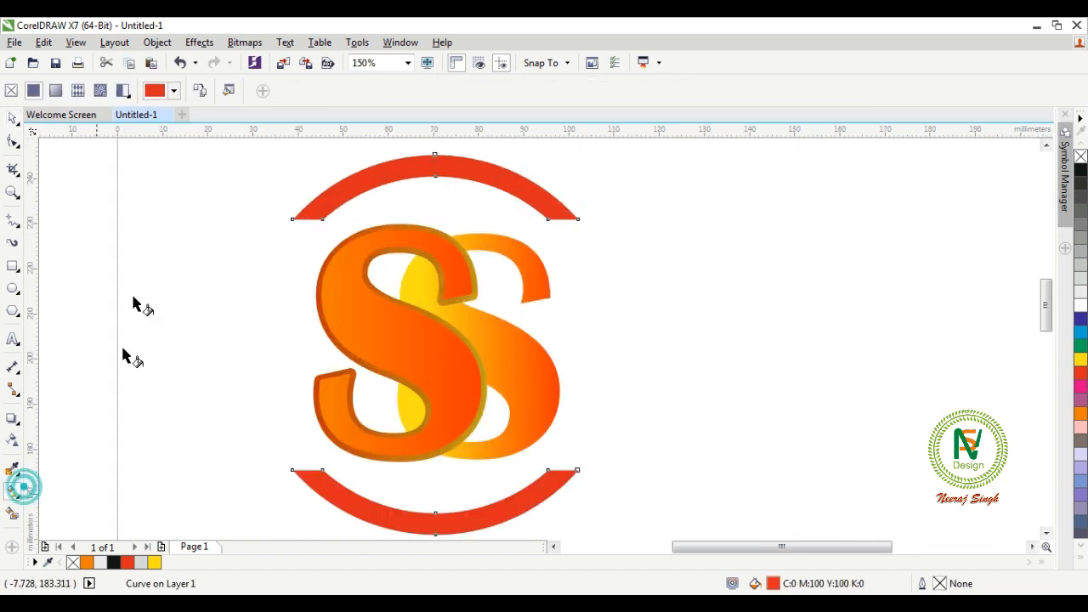
left_click(55, 91)
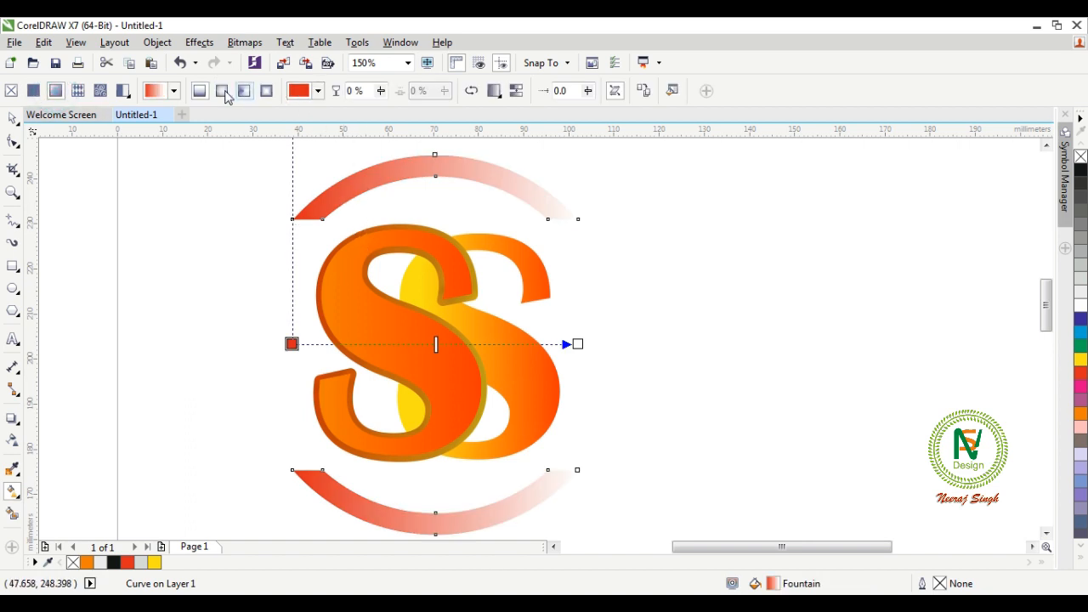
left_click(174, 93)
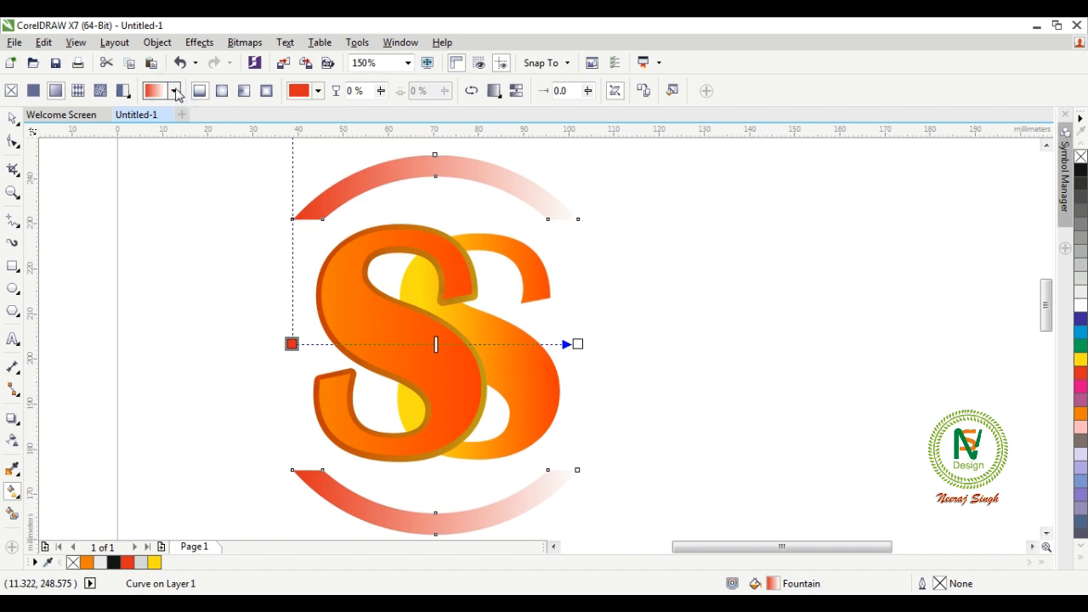
left_click(175, 92)
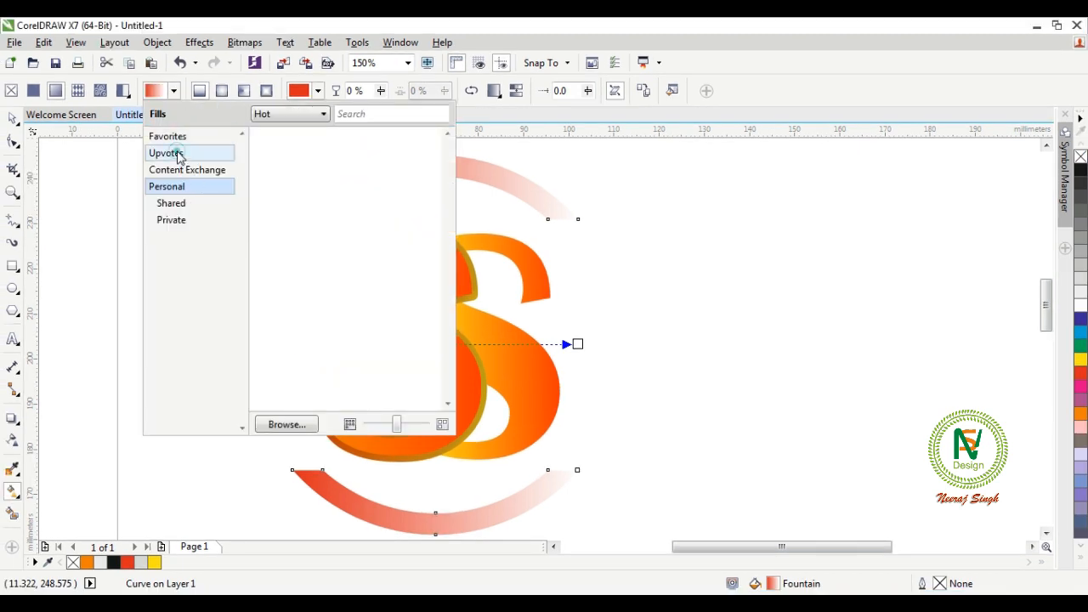
left_click(174, 153)
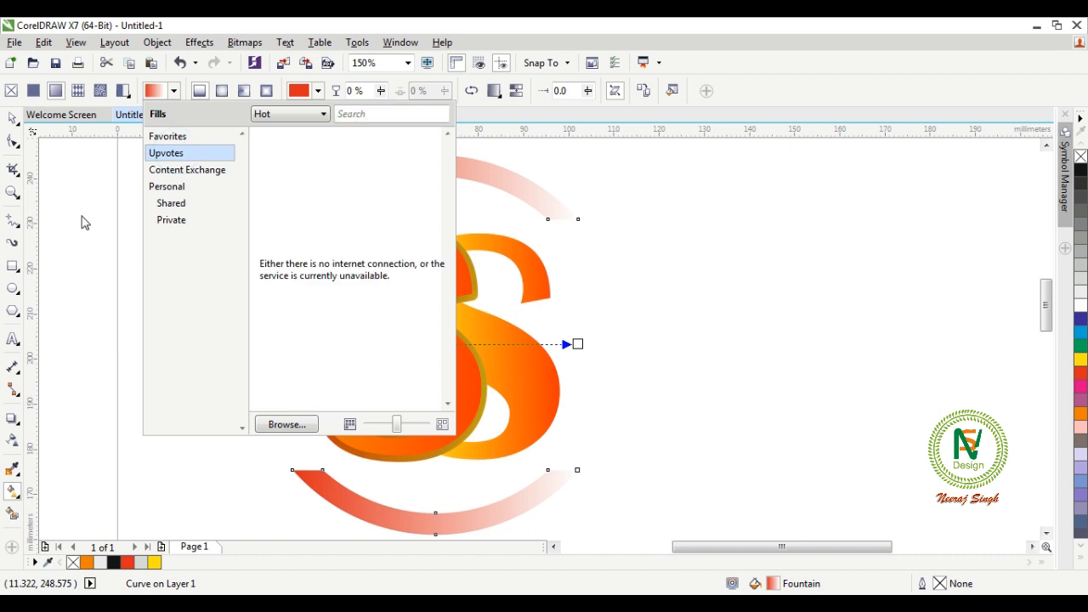
left_click(83, 222)
Step: Set the start colour of the arcs' linear fountain fill to yellow (C:19 M:0 Y:95 K:0)
left_click(293, 343)
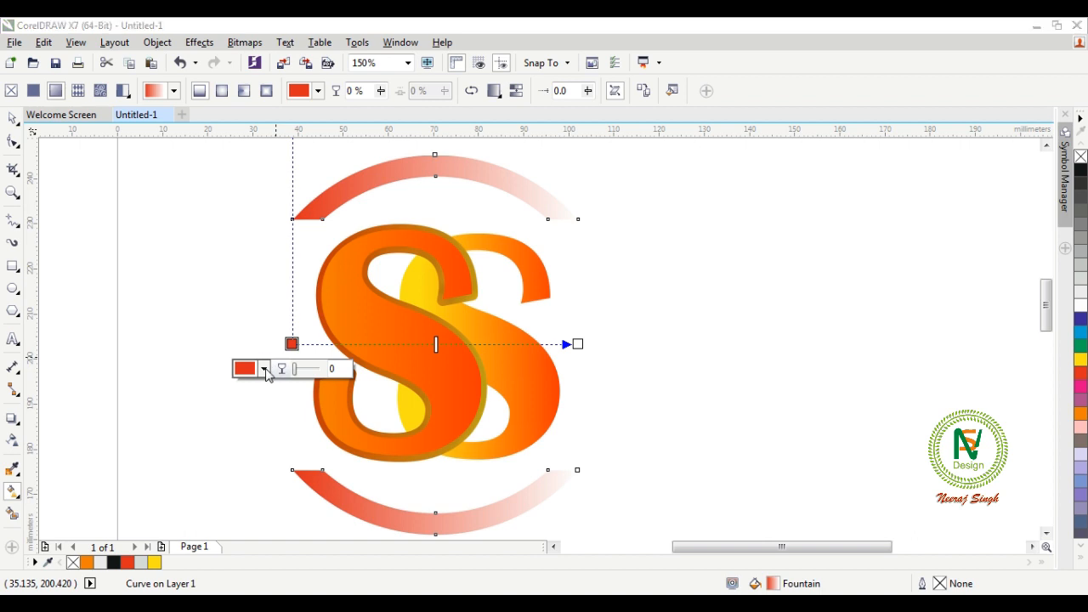
left_click(263, 368)
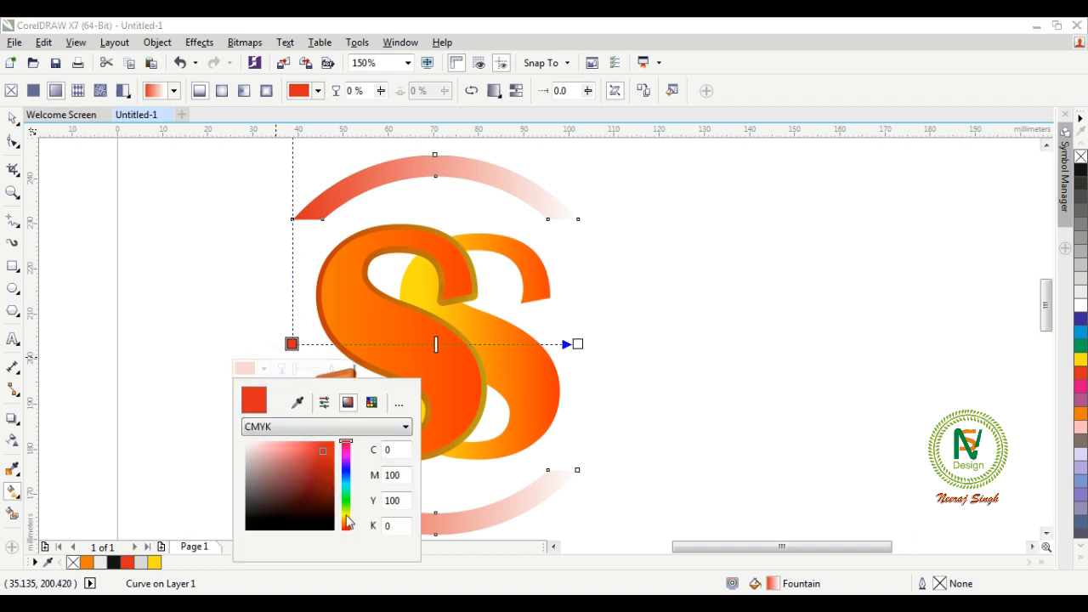
left_click(346, 516)
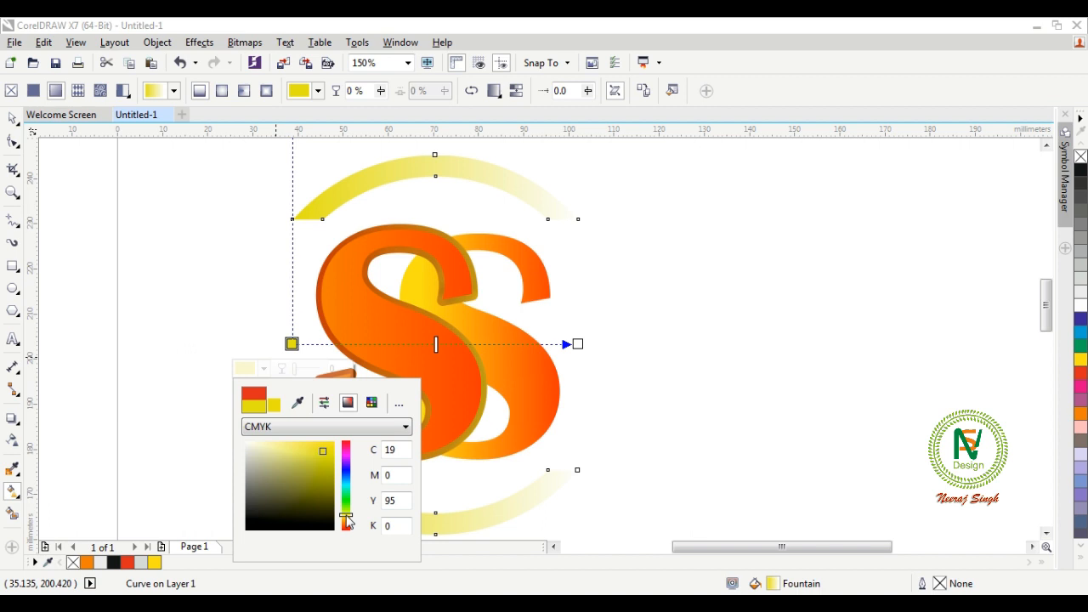
Step: Set the end colour of the arcs' fountain fill to a dark orange and deselect the arcs
left_click(577, 344)
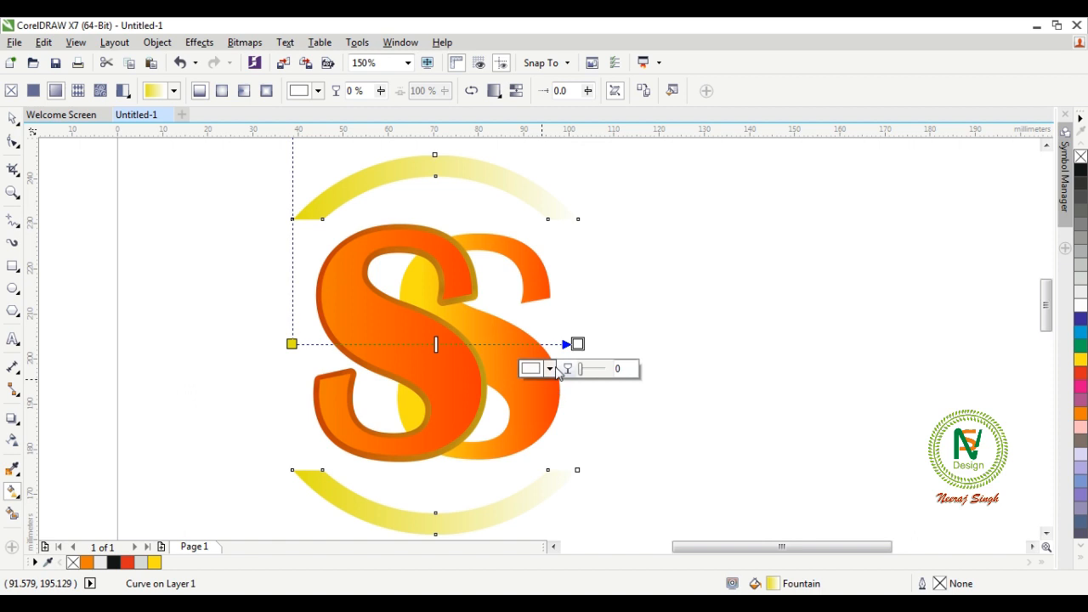
left_click(551, 369)
left_click_drag(632, 525, 637, 531)
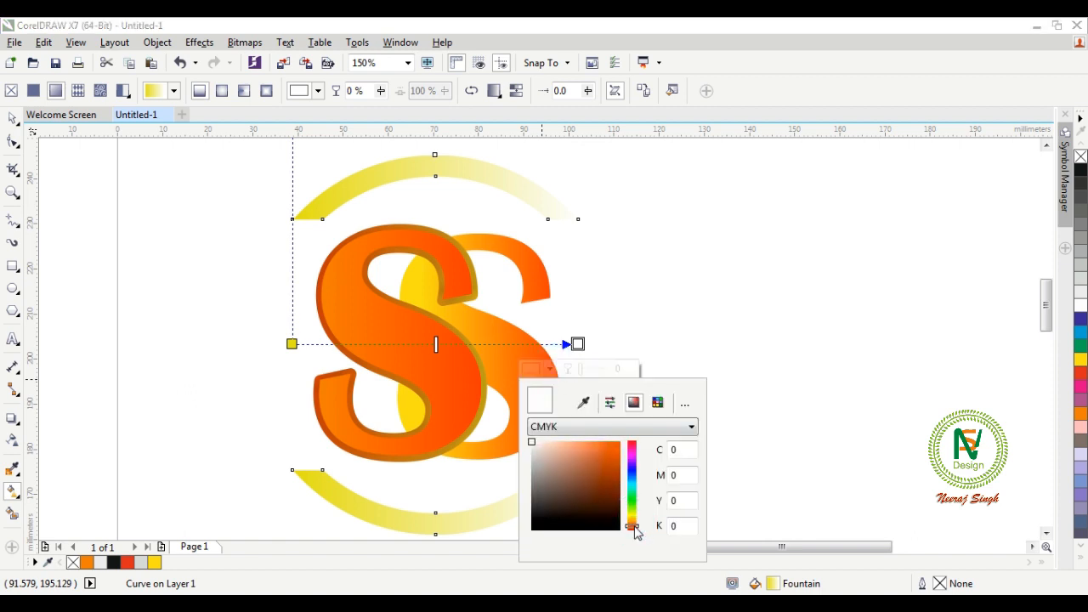
left_click(614, 453)
left_click(614, 462)
left_click(614, 465)
left_click(244, 313)
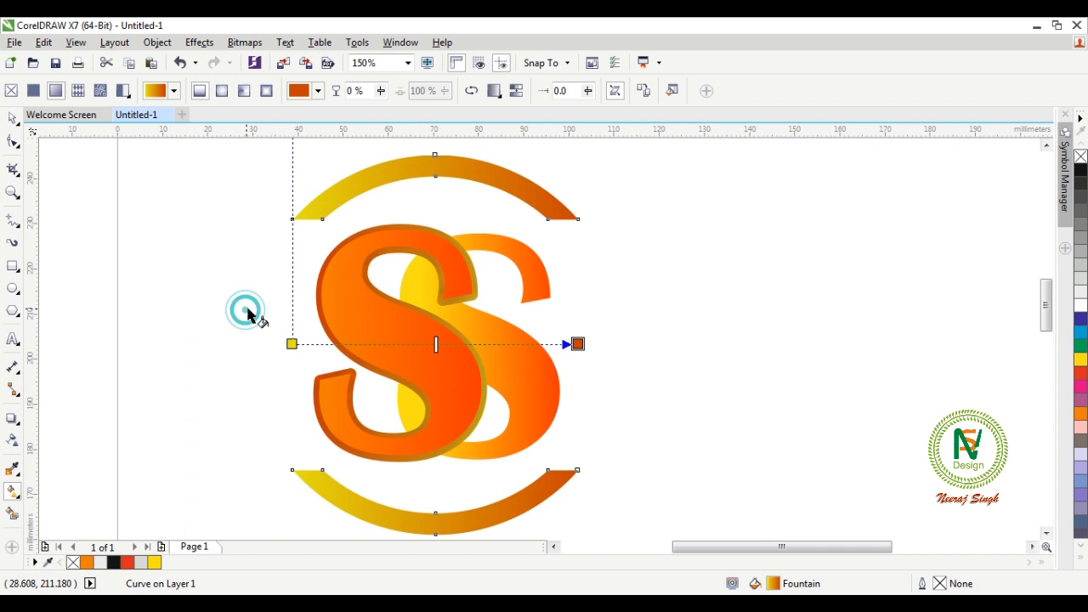
left_click(12, 118)
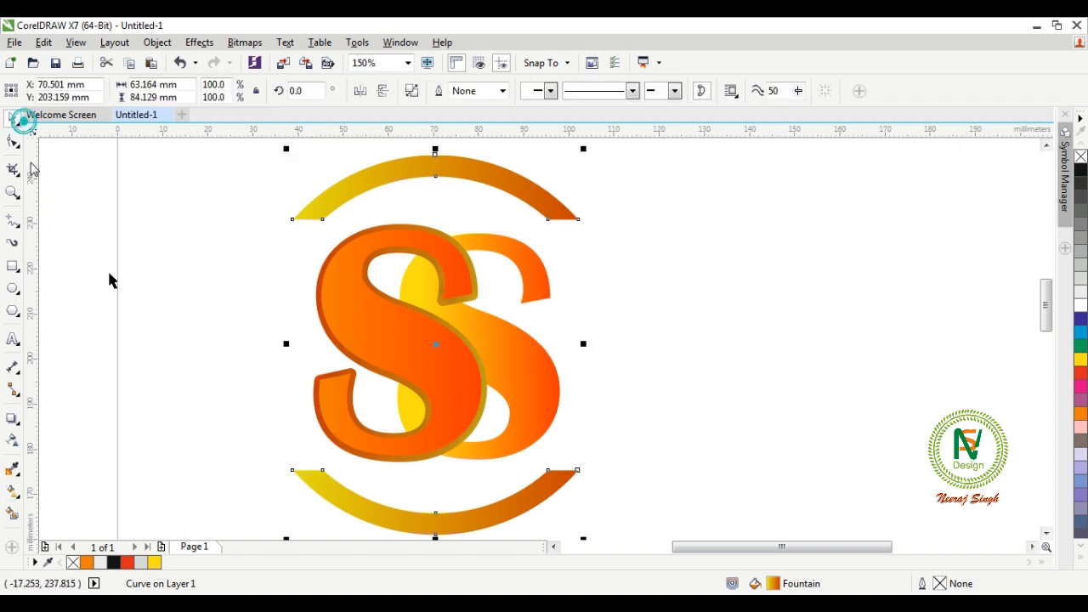
left_click(165, 301)
scroll(483, 321, "down", 2)
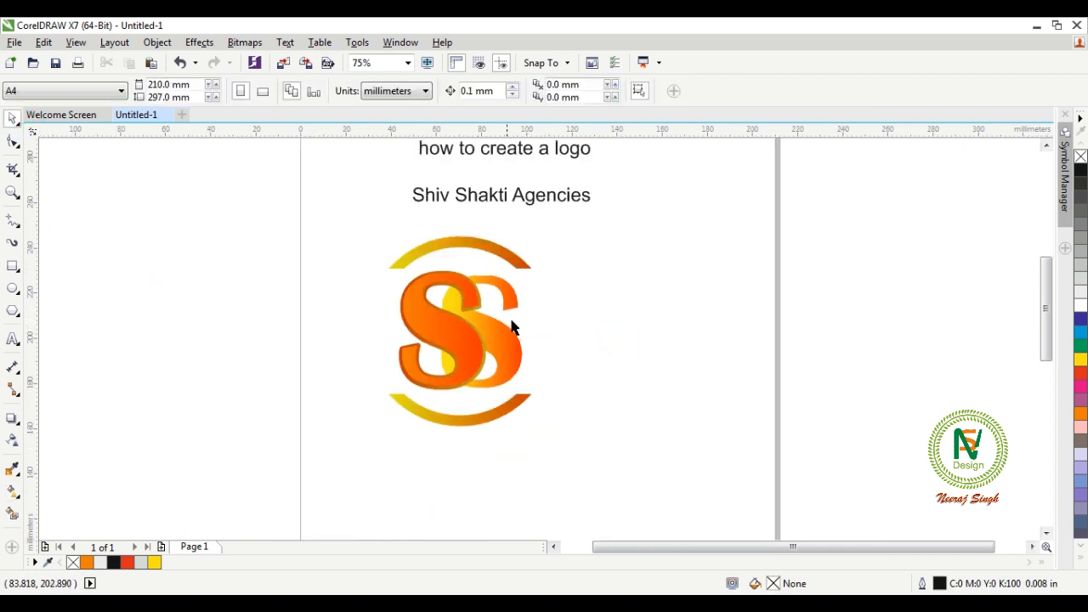
scroll(540, 325, "up", 2)
Step: Make a copy of the two arcs rotated to about 277.3° around their centre to close the ring
left_click(425, 212)
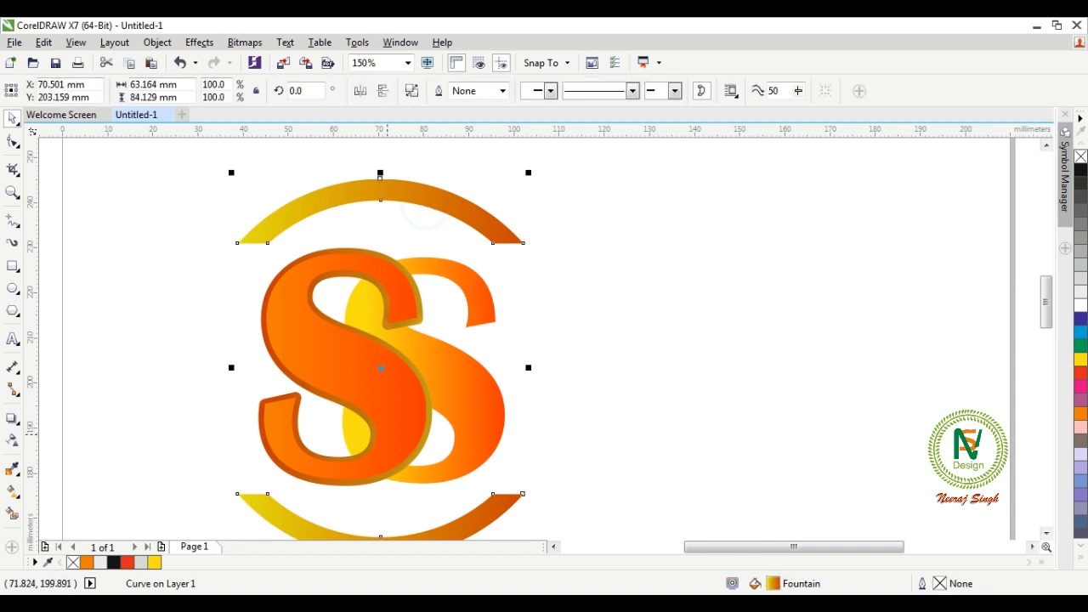
left_click(487, 222)
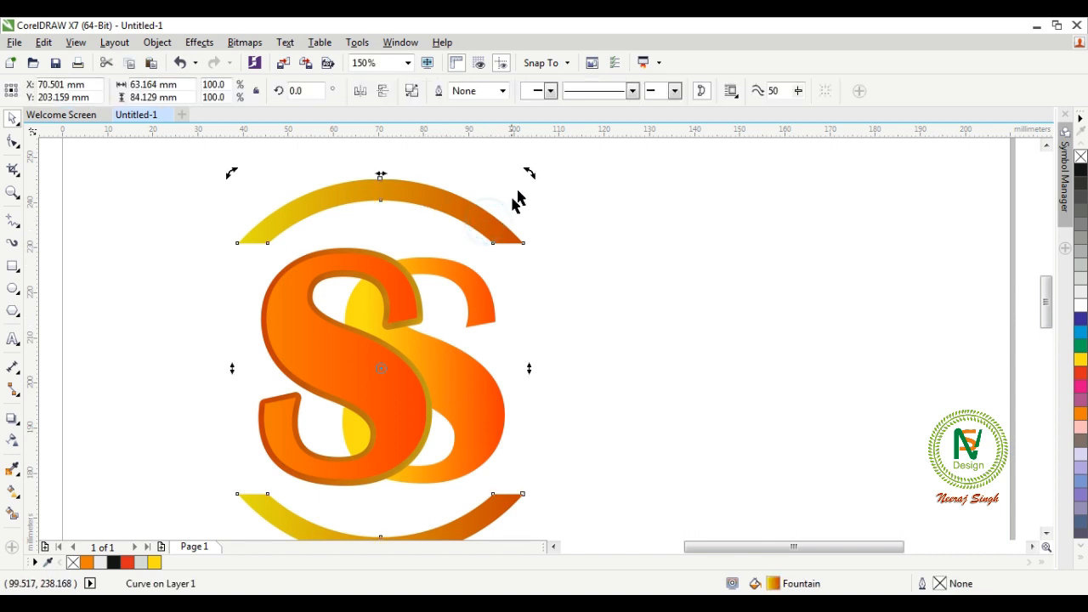
left_click_drag(526, 174, 599, 499)
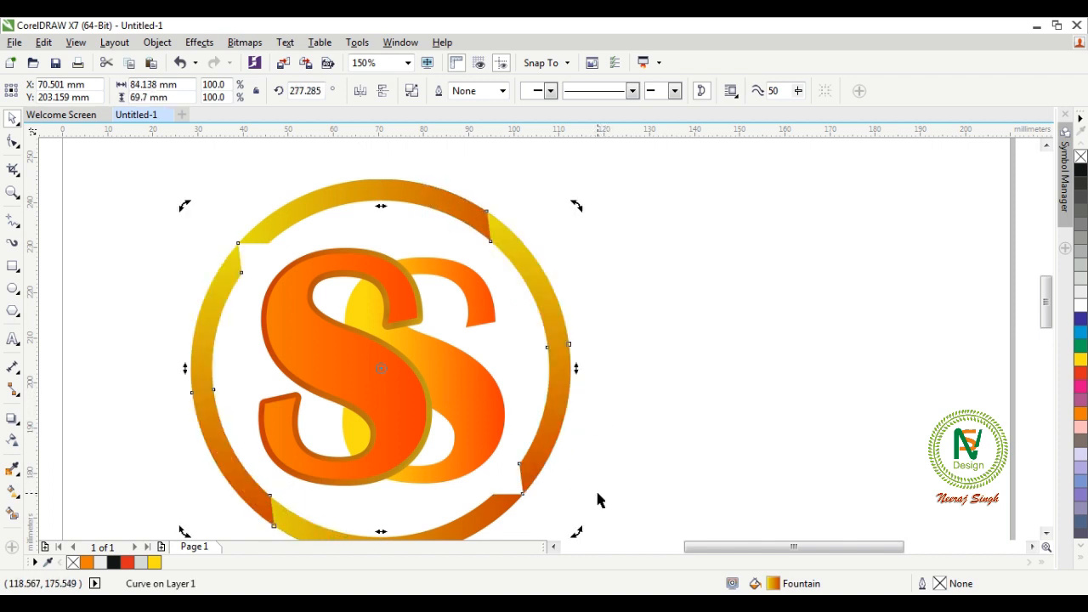
left_click(625, 396)
Step: Examine the closed gradient ring around the two S shapes, both close up and at page scale
scroll(555, 259, "down", 2)
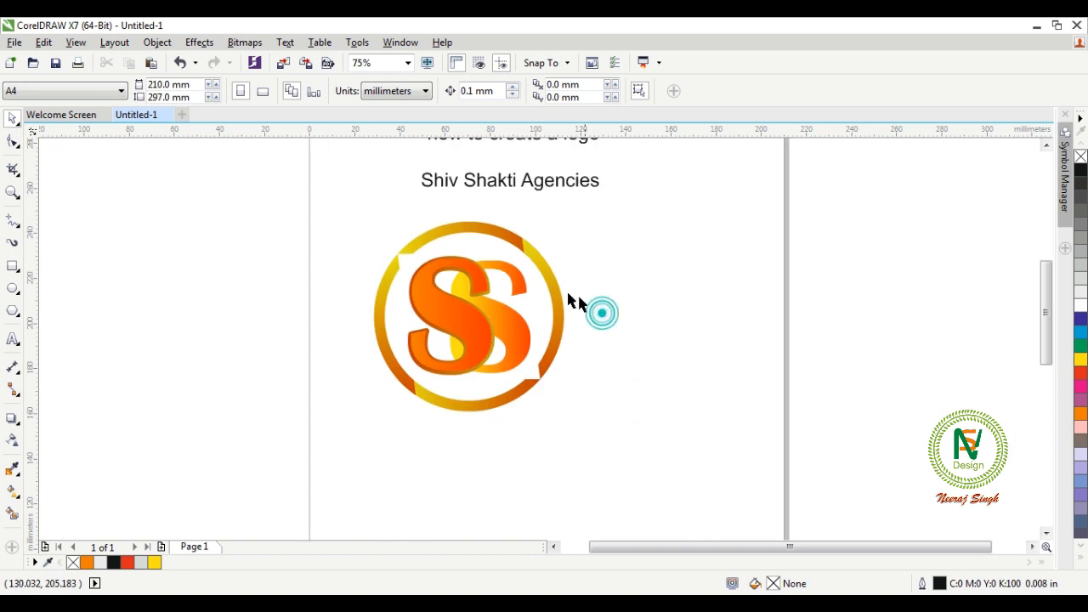
scroll(568, 295, "up", 2)
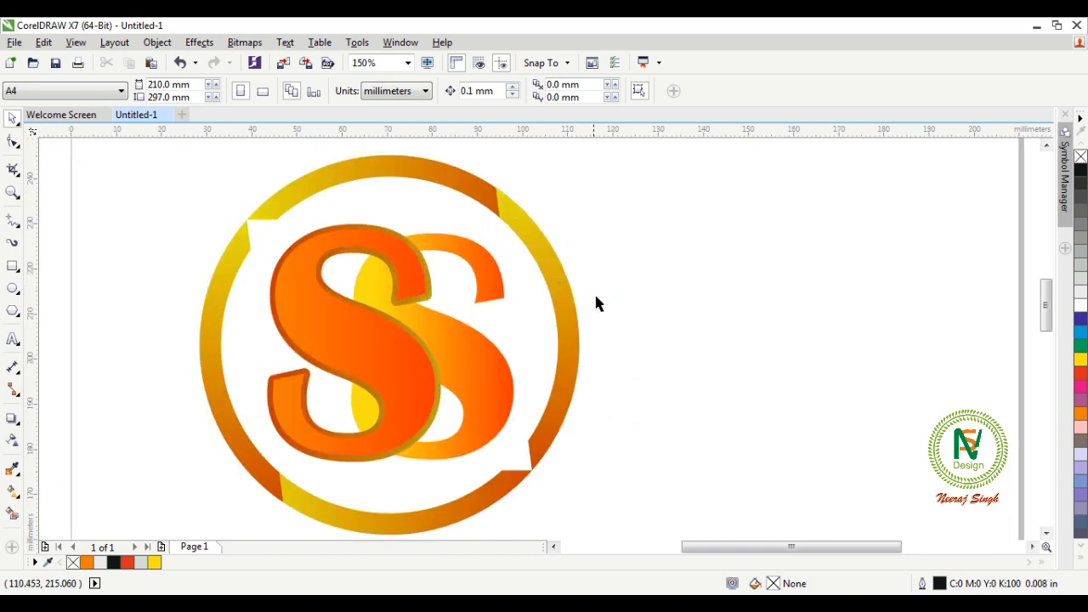
left_click(555, 283)
left_click(610, 285)
scroll(523, 293, "down", 2)
left_click(594, 308)
left_click(310, 228)
scroll(438, 292, "up", 2)
left_click(774, 364)
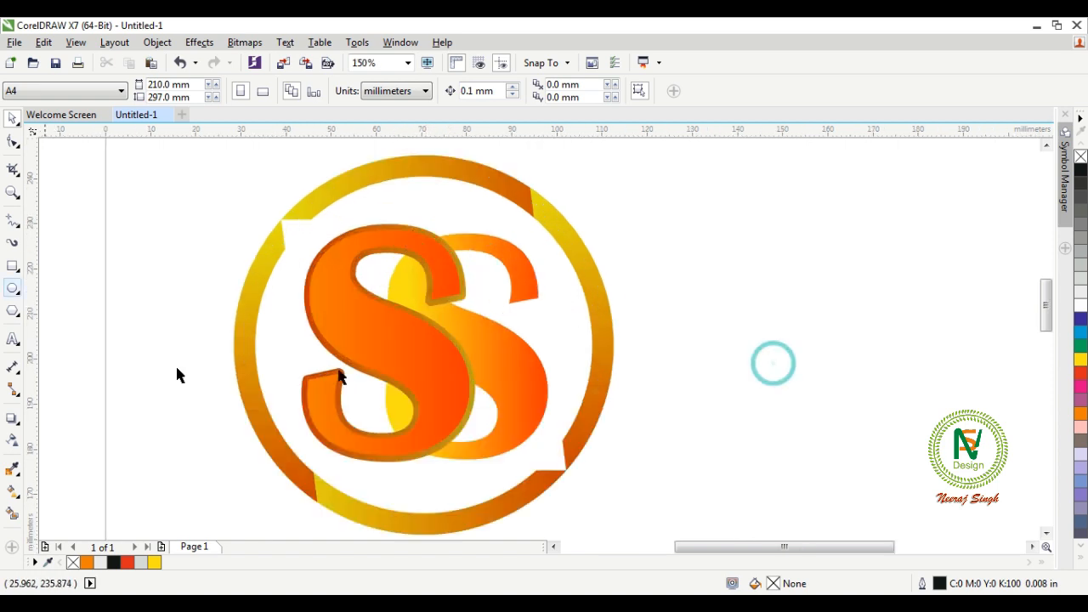
scroll(311, 255, "down", 2)
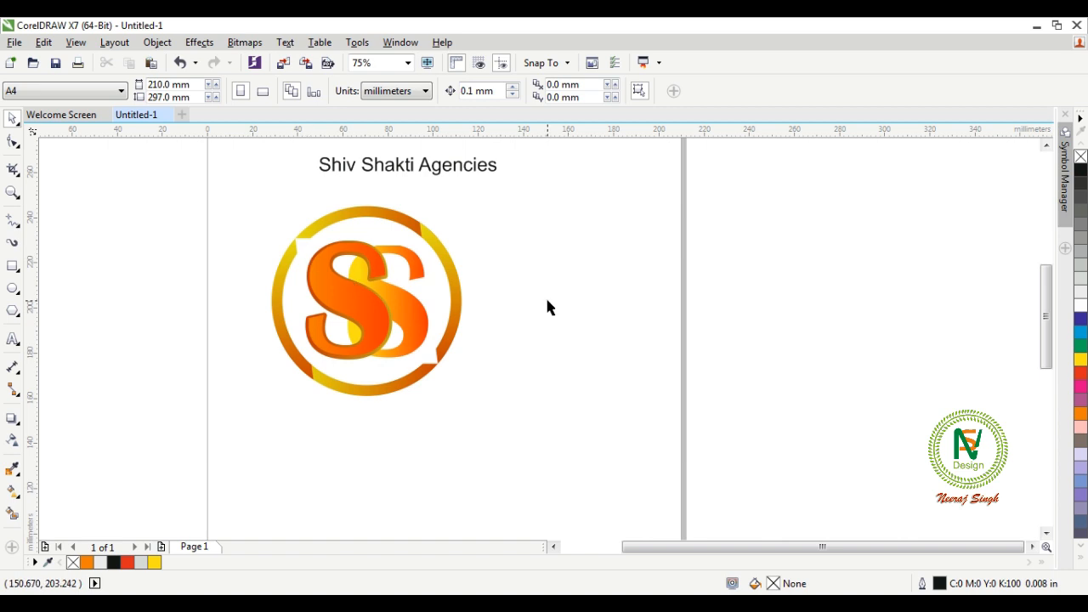
Step: Make the Shiv Shakti Agencies text bold and move it just below the ring
left_click(554, 252)
left_click(391, 176)
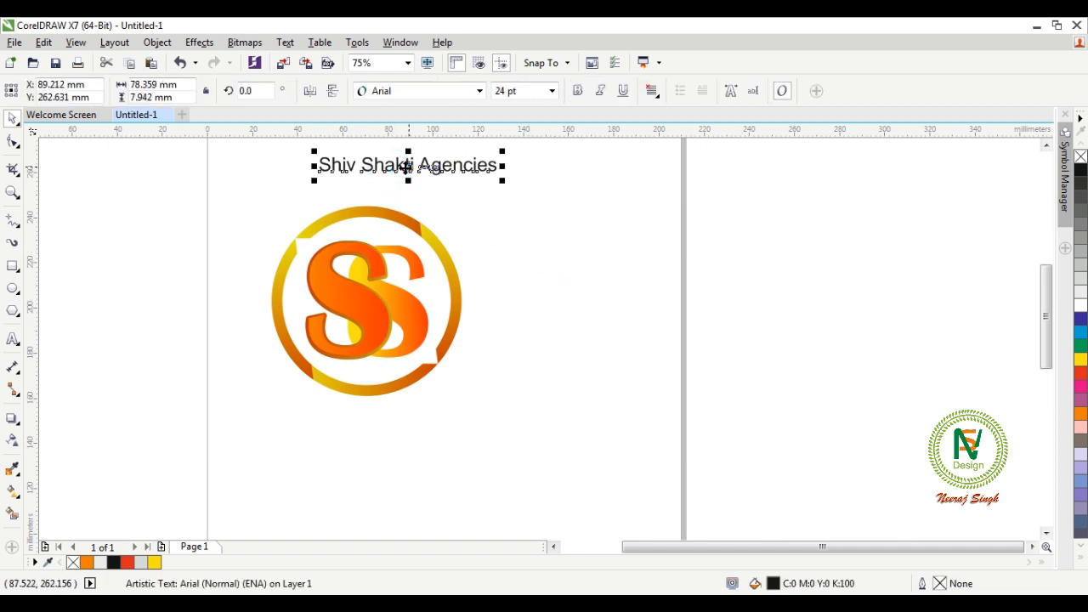
left_click(577, 90)
left_click_drag(409, 168, 365, 423)
Step: Change the case of the company name below the ring to UPPERCASE
double_click(365, 422)
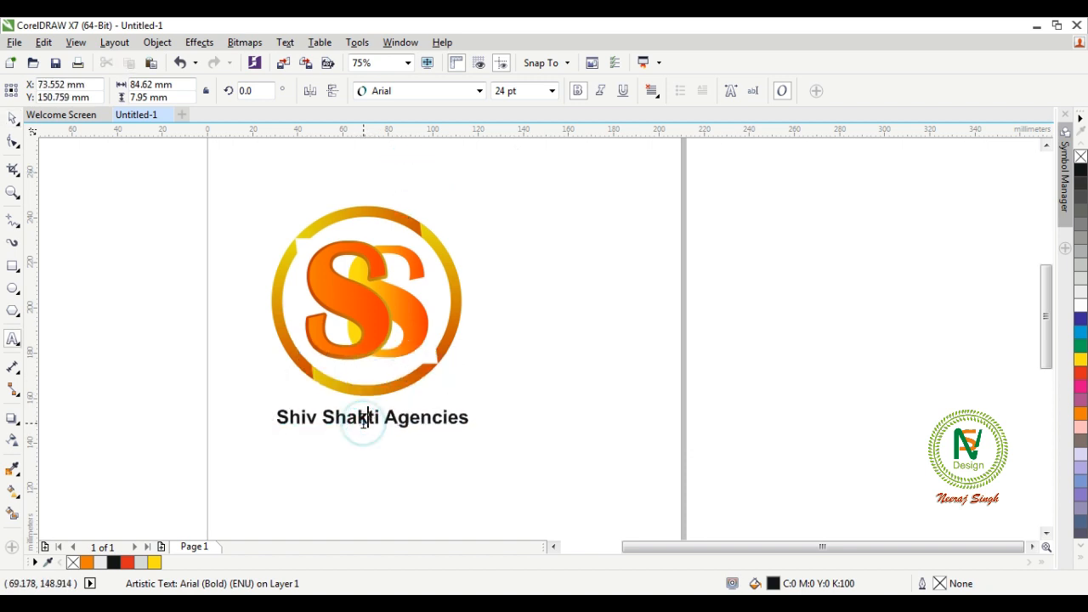
key("shift+F3")
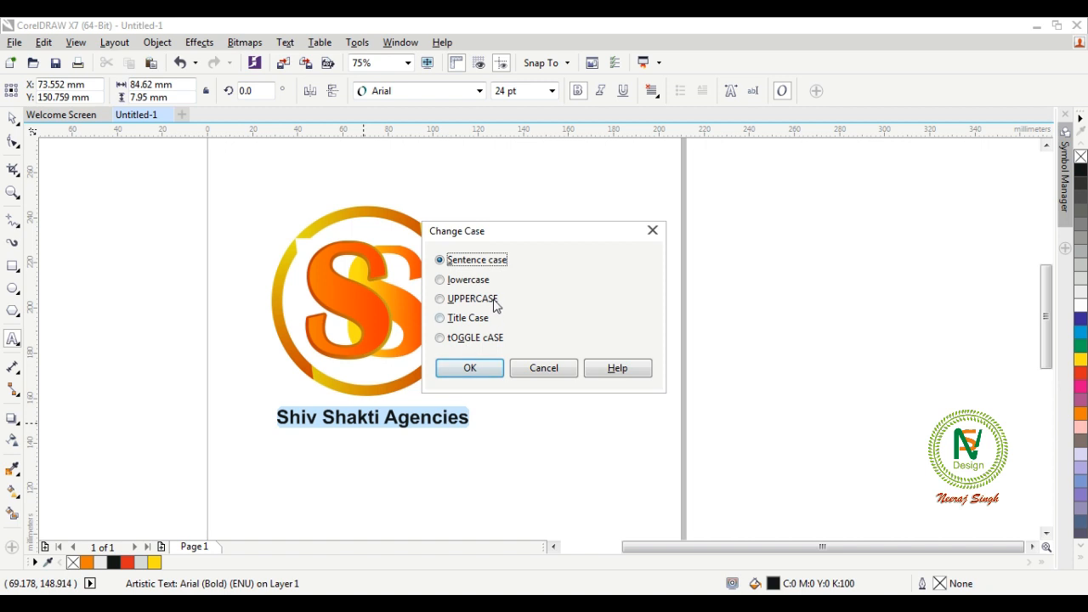
left_click(441, 299)
left_click(472, 368)
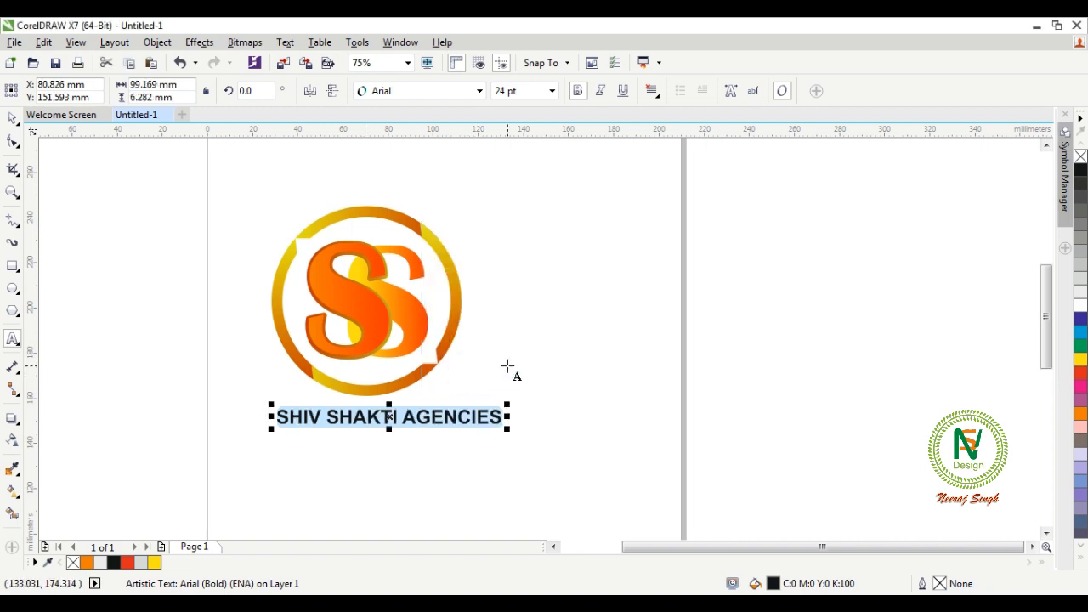
key("ctrl+space")
left_click(506, 366)
Step: Align the company name's horizontal centre with the ring
left_click(455, 417)
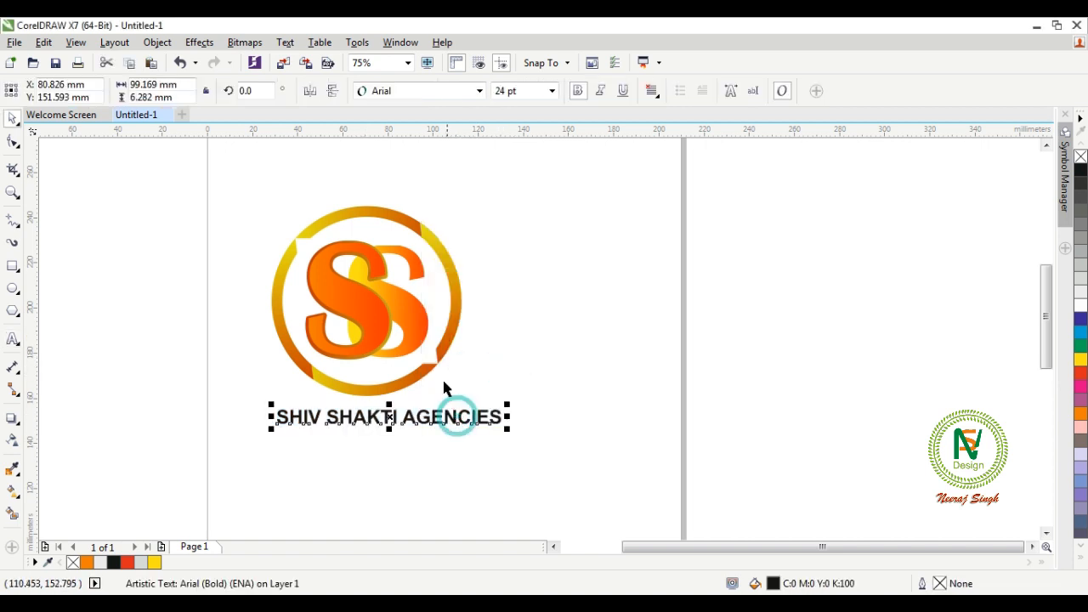
left_click(423, 378, "shift")
key("c")
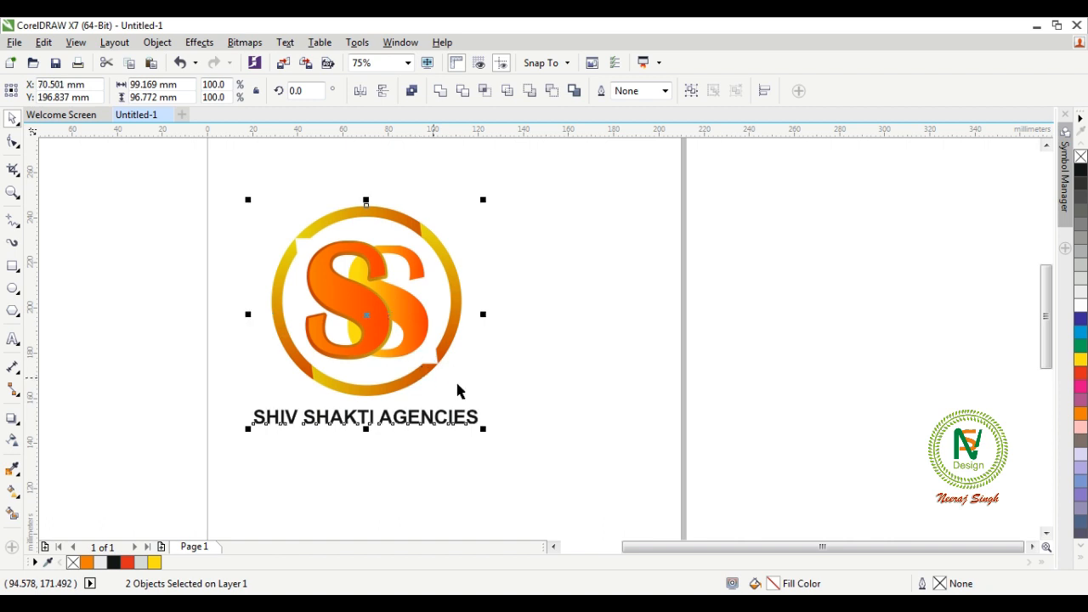
left_click(510, 382)
Step: Move the whole logo together with the company name to about the middle of the page's width
scroll(511, 308, "down", 2)
left_click(550, 293)
left_click_drag(353, 242, 496, 382)
scroll(457, 307, "up", 2)
left_click_drag(450, 318, 521, 353)
left_click(614, 326)
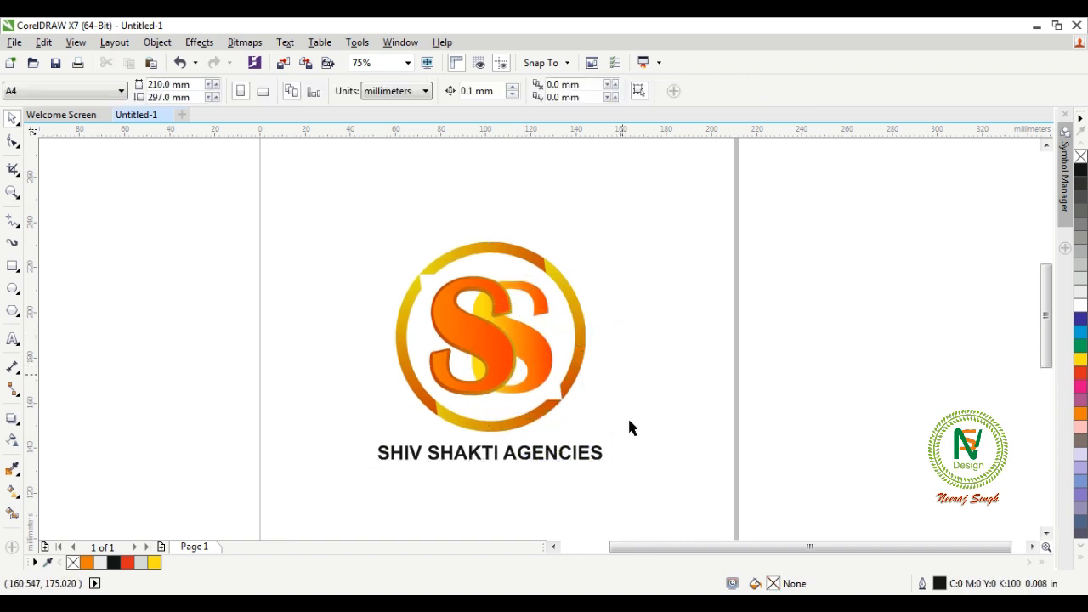
scroll(617, 401, "up", 2)
scroll(615, 390, "down", 2)
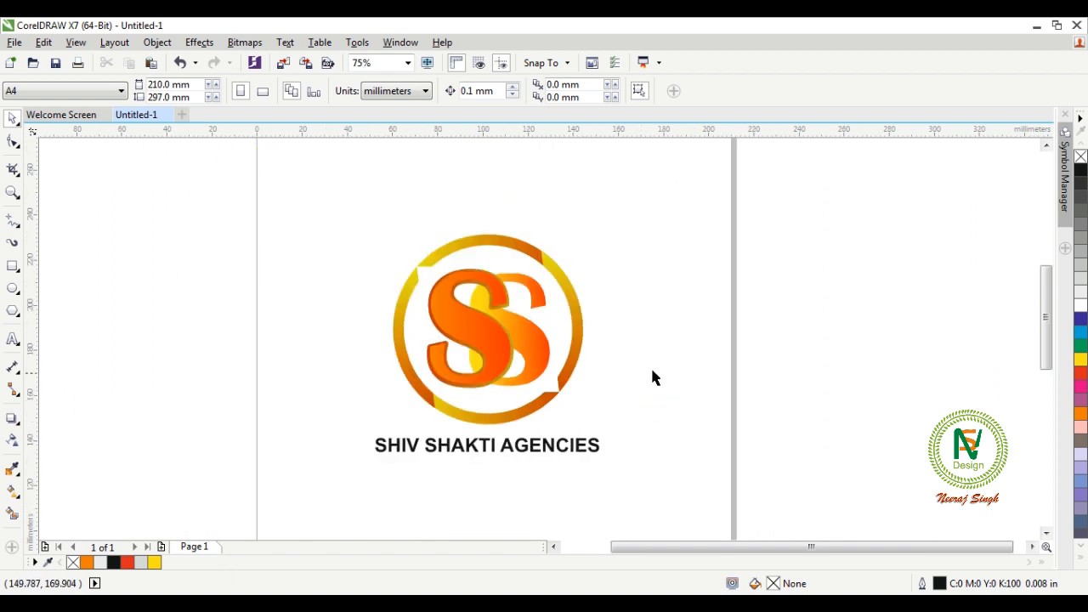
left_click(607, 330)
left_click(260, 281)
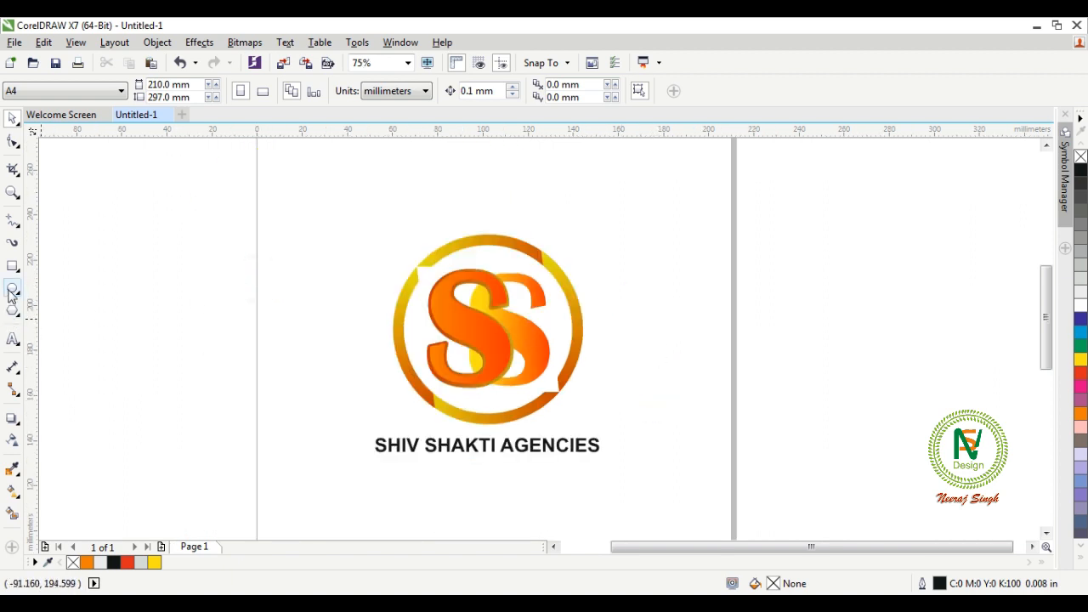
Step: Draw a narrow upright rectangle about 6 × 17 mm in the empty area beside the ring
left_click(12, 288)
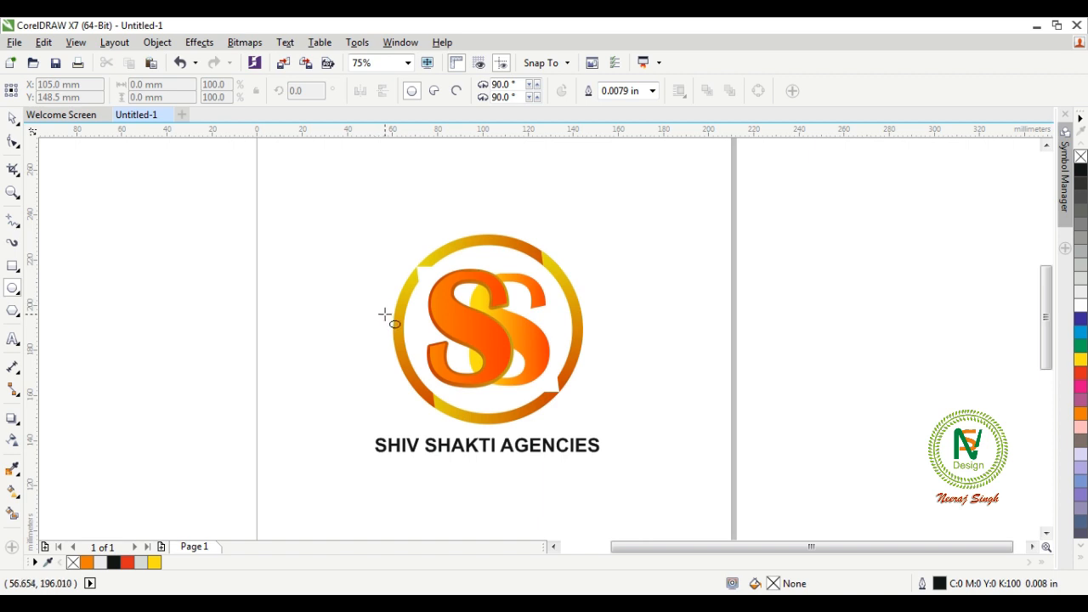
left_click(12, 267)
scroll(401, 329, "up", 2)
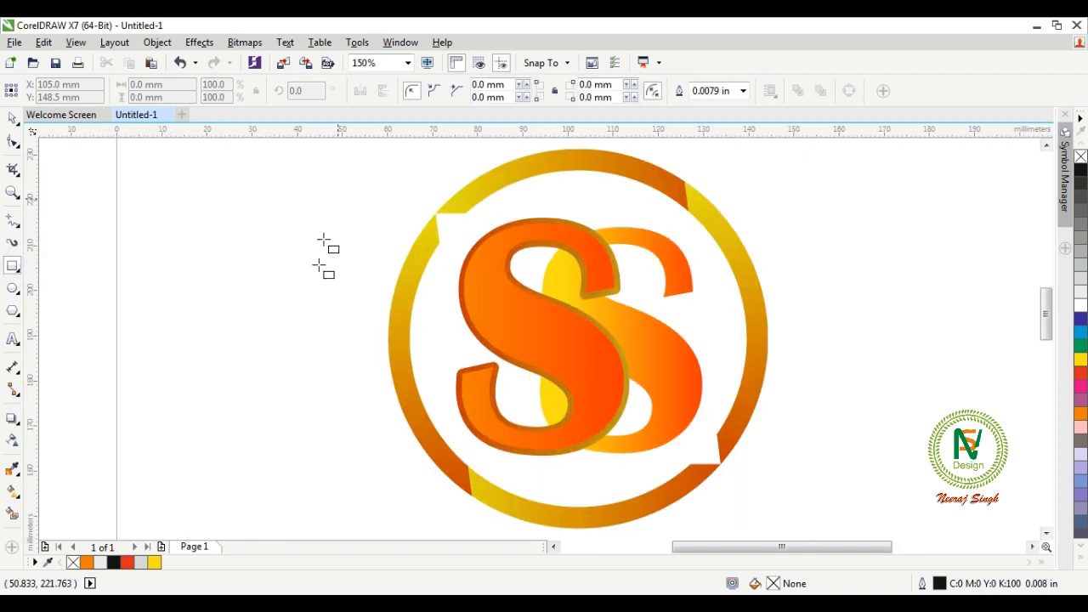
left_click_drag(274, 240, 302, 316)
key("space")
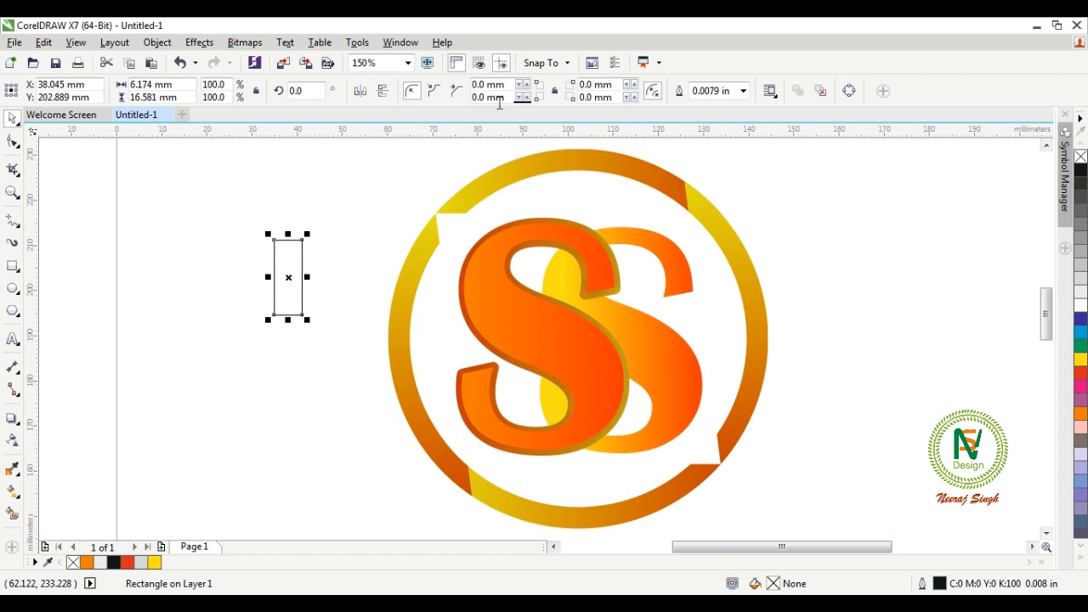
Step: Round all four corners of the narrow rectangle together with a 5 mm radius to form a capsule
left_click(555, 90)
left_click(478, 97)
type("5")
key("Return")
Step: Enlarge the capsule proportionally from its centre to about 11 × 30 mm
left_click(257, 216)
left_click(285, 254)
left_click_drag(307, 238, 323, 209)
left_click(343, 218)
left_click(284, 242)
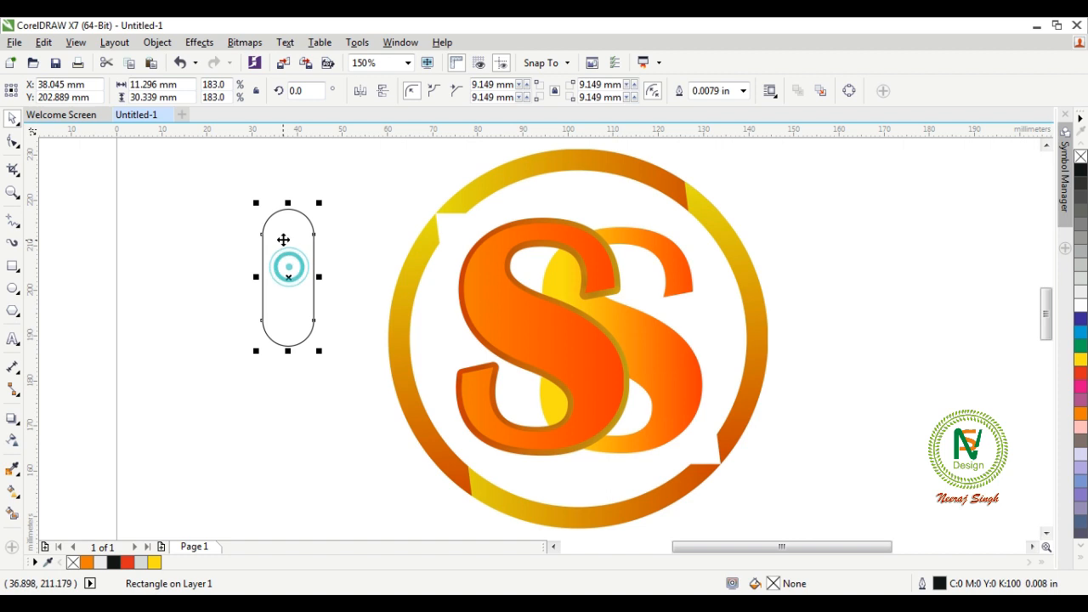
scroll(289, 246, "up", 2)
left_click(389, 264)
left_click(309, 261)
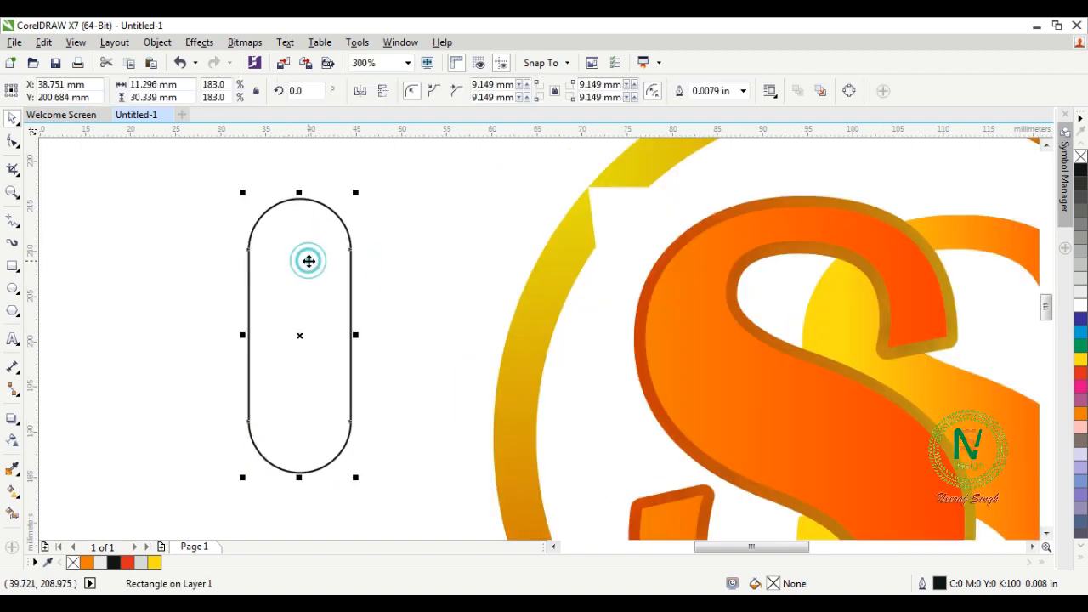
Step: Draw a rectangle about 16 × 17 mm over the capsule's upper half and centre it horizontally on the capsule
left_click(11, 267)
left_click_drag(220, 184, 368, 333)
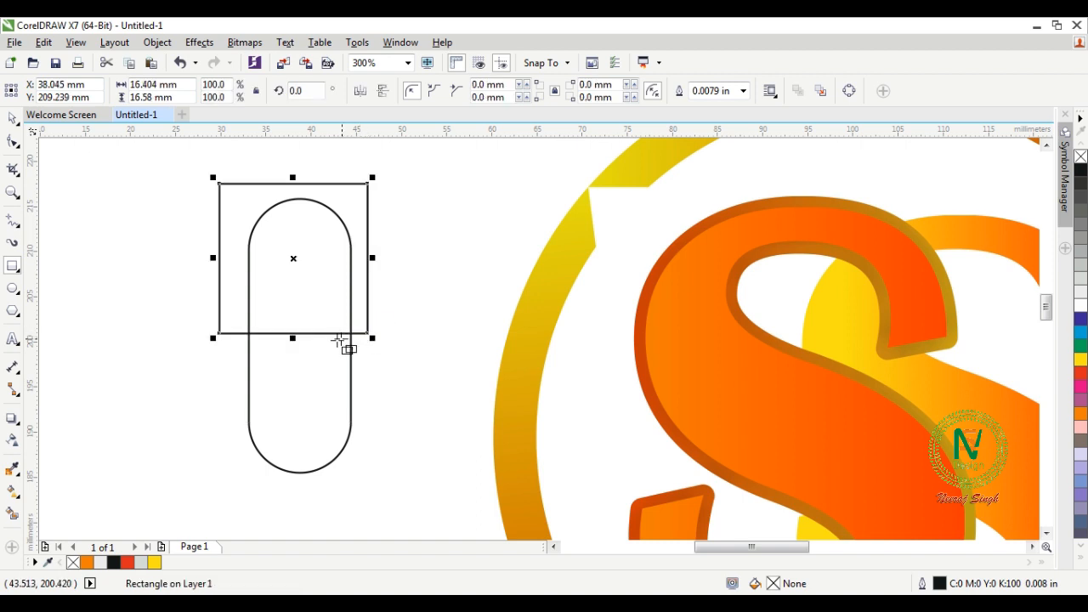
left_click(318, 363, "shift")
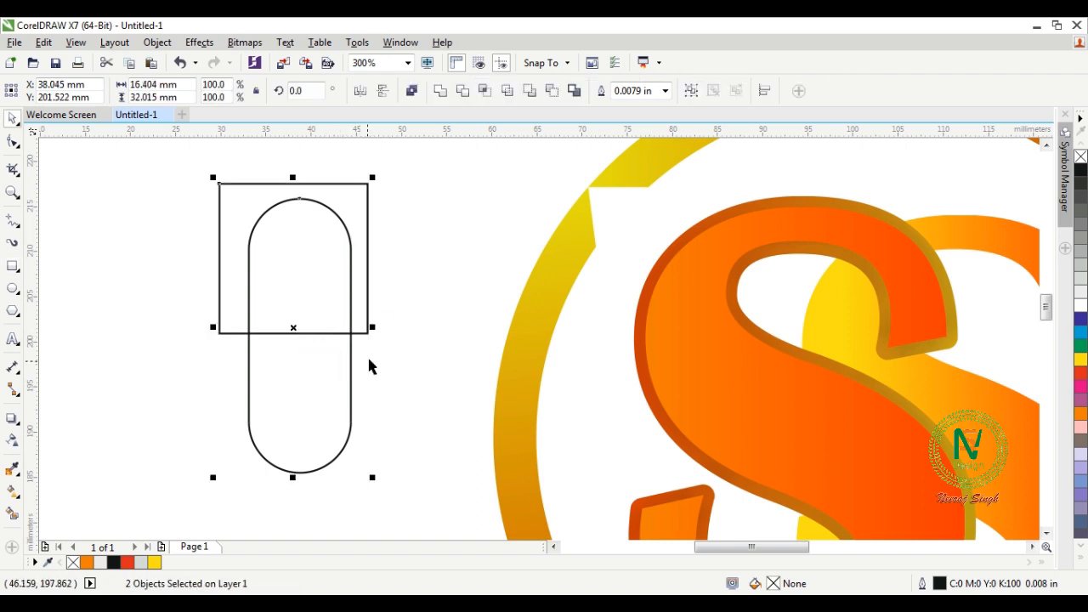
key("c")
Step: Stretch the covering rectangle's lower edge down to the capsule's vertical middle, making it about 16.8 mm high
left_click(391, 317)
left_click(354, 303)
left_click(339, 371)
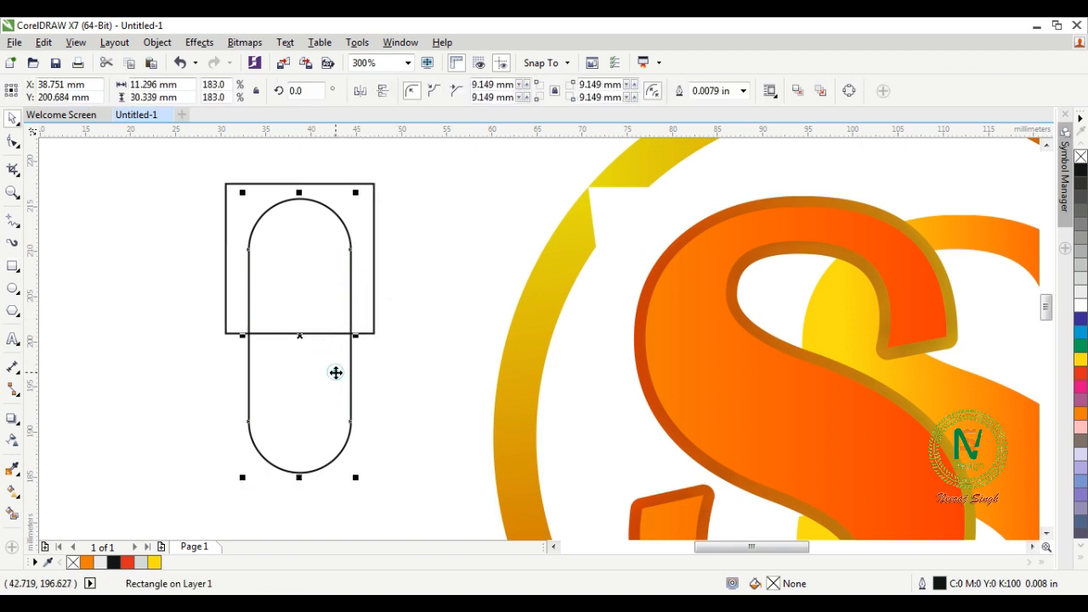
left_click(408, 340)
left_click(315, 334)
left_click_drag(299, 333, 306, 335)
Step: Trim the capsule's upper half away with the covering rectangle, and delete the rectangle
left_click(319, 386, "shift")
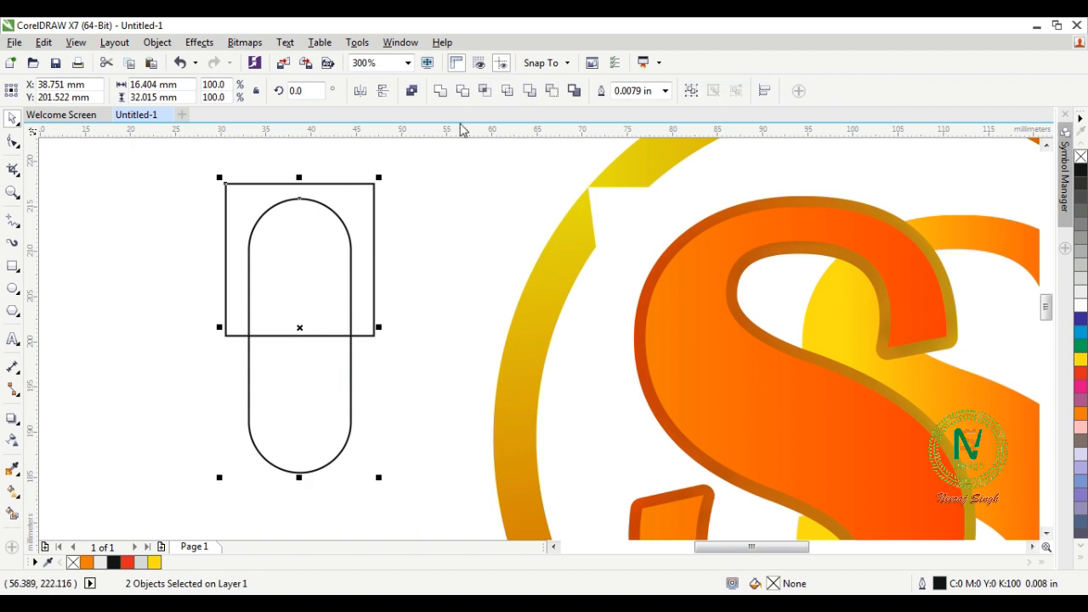
left_click(463, 90)
left_click(340, 248)
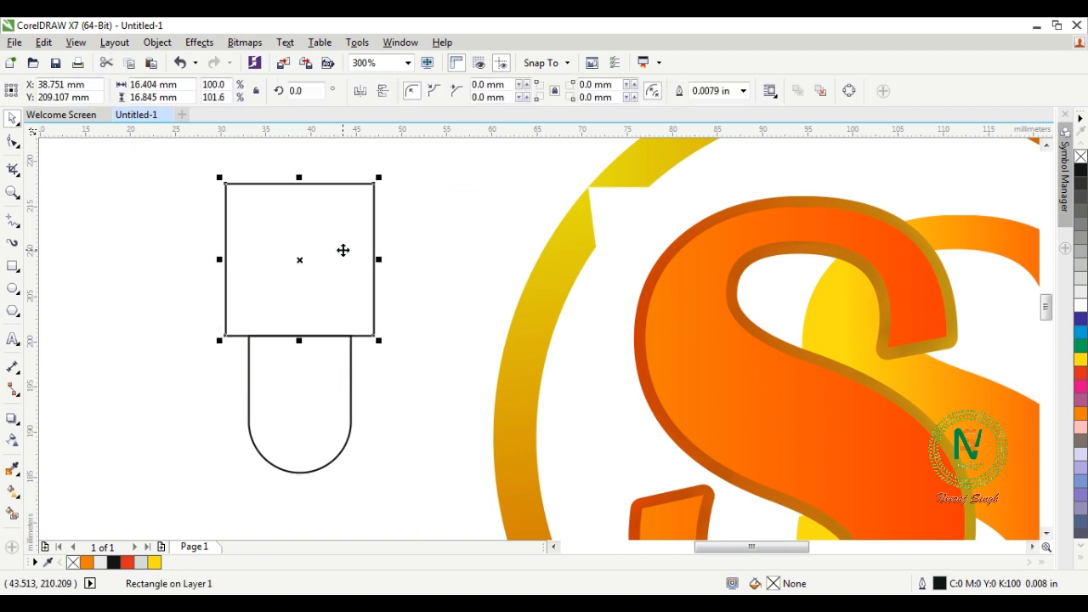
key("Delete")
Step: Make a vertically mirrored copy of the lower capsule half directly above it
left_click(317, 390)
left_click_drag(299, 474, 312, 312)
right_click(312, 313)
left_click(379, 308)
Step: Fill the upper capsule half with blue (C:100 M:100 Y:0 K:0) and remove its outline
left_click(334, 289)
left_click(1081, 321)
left_click(442, 248)
left_click(310, 246)
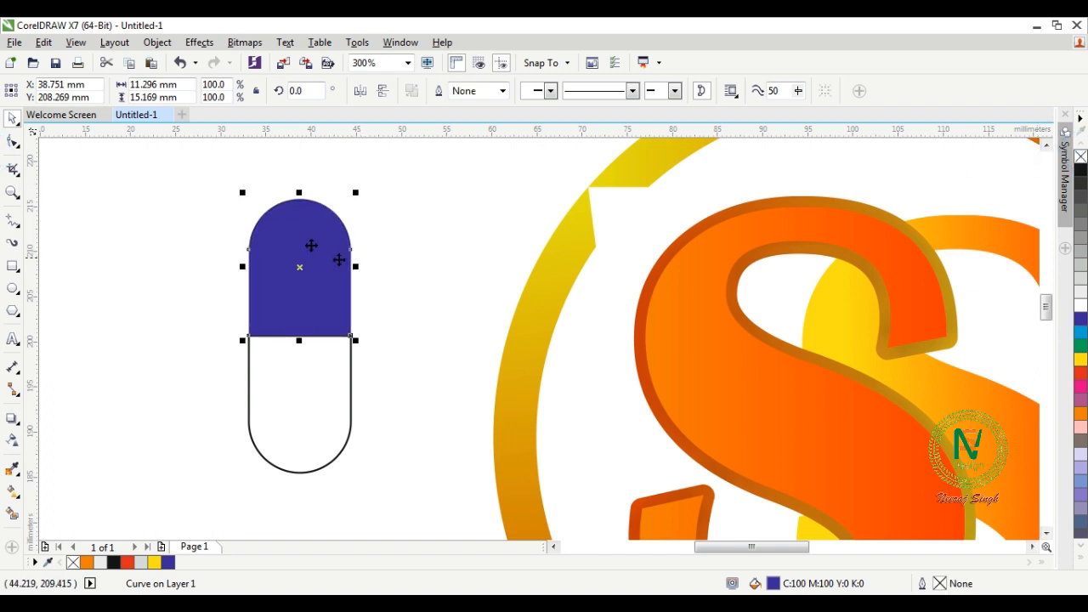
Step: Give the capsule's upper half a horizontal linear fountain fill running from blue to dark navy
left_click(438, 289)
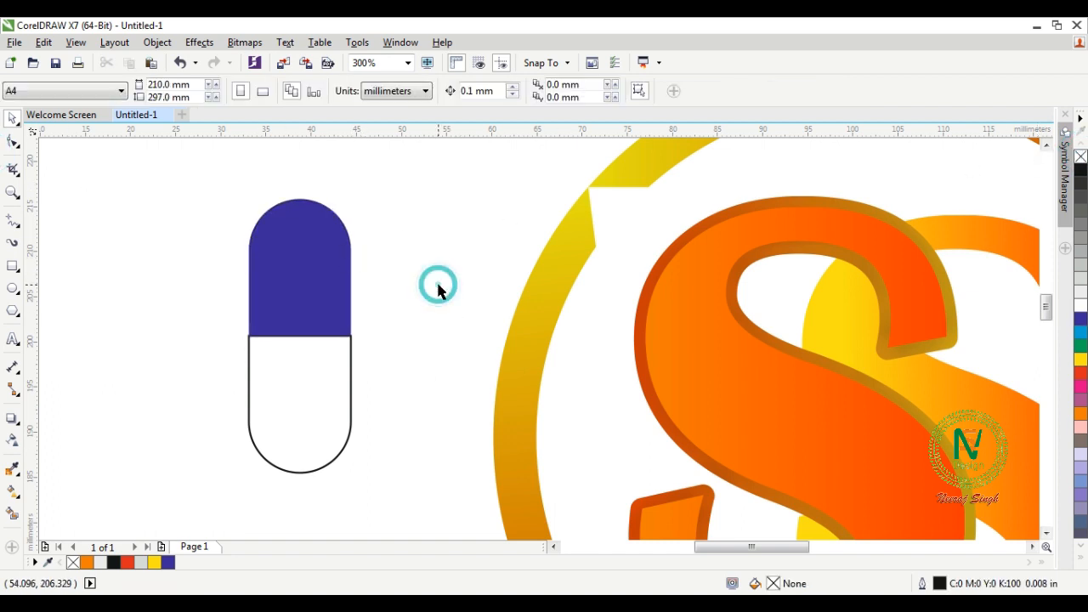
left_click(329, 269)
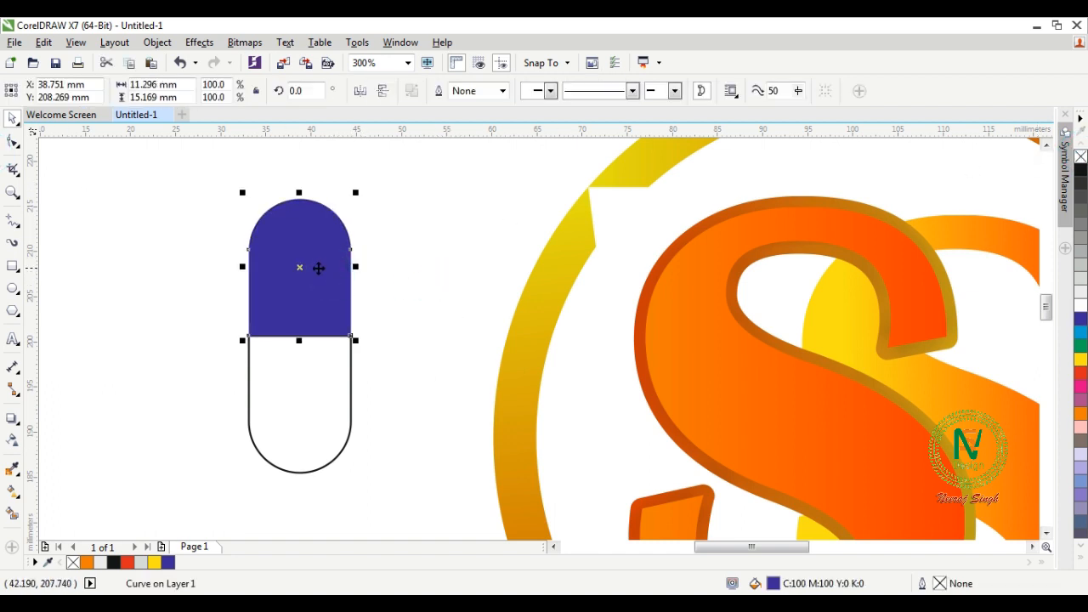
left_click(12, 495)
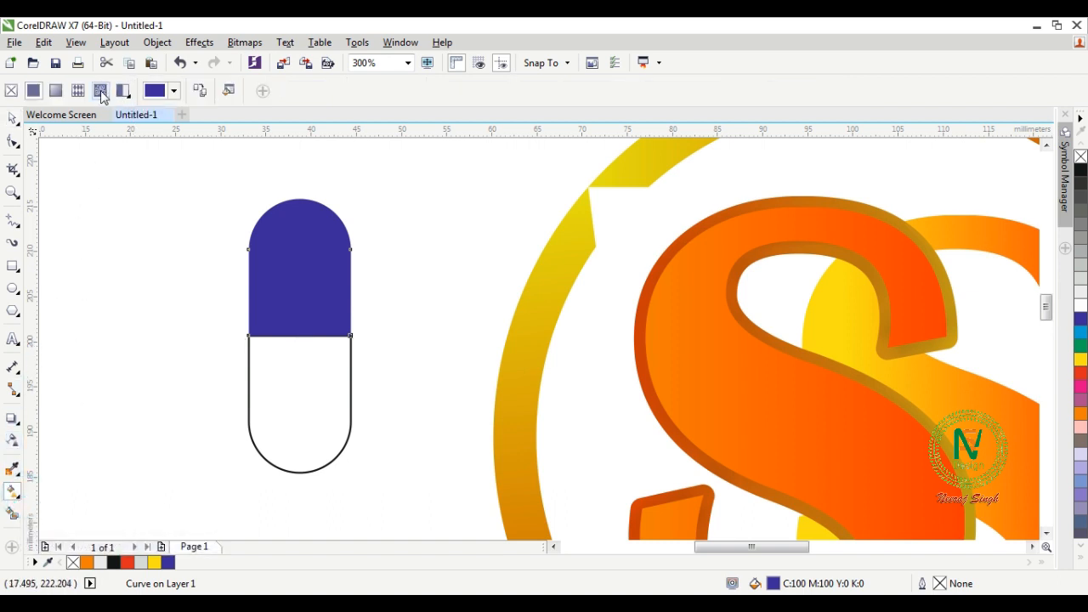
left_click(56, 90)
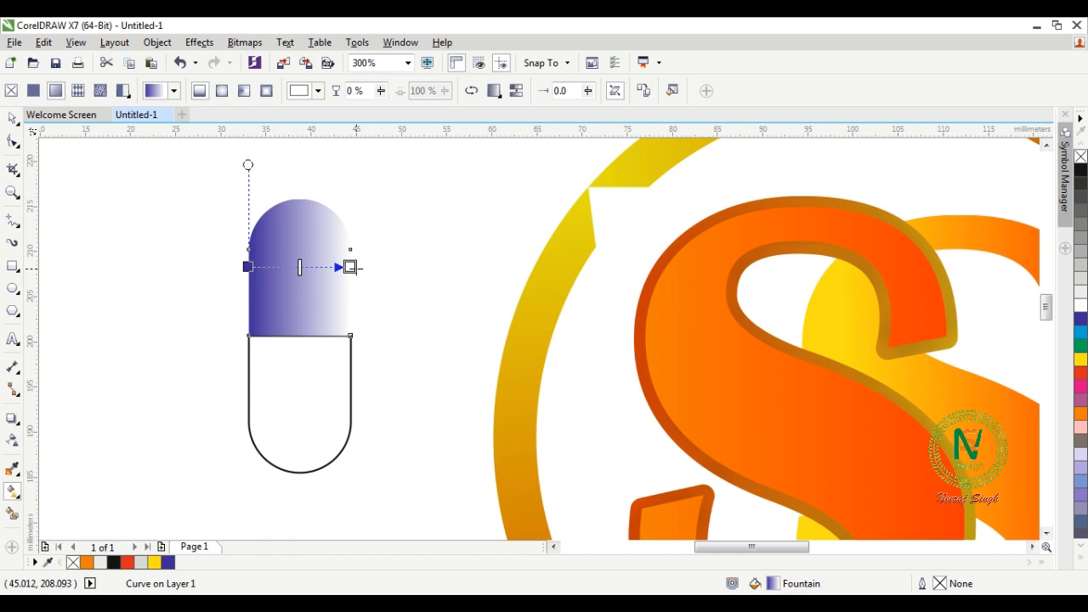
left_click(350, 267)
left_click(319, 292)
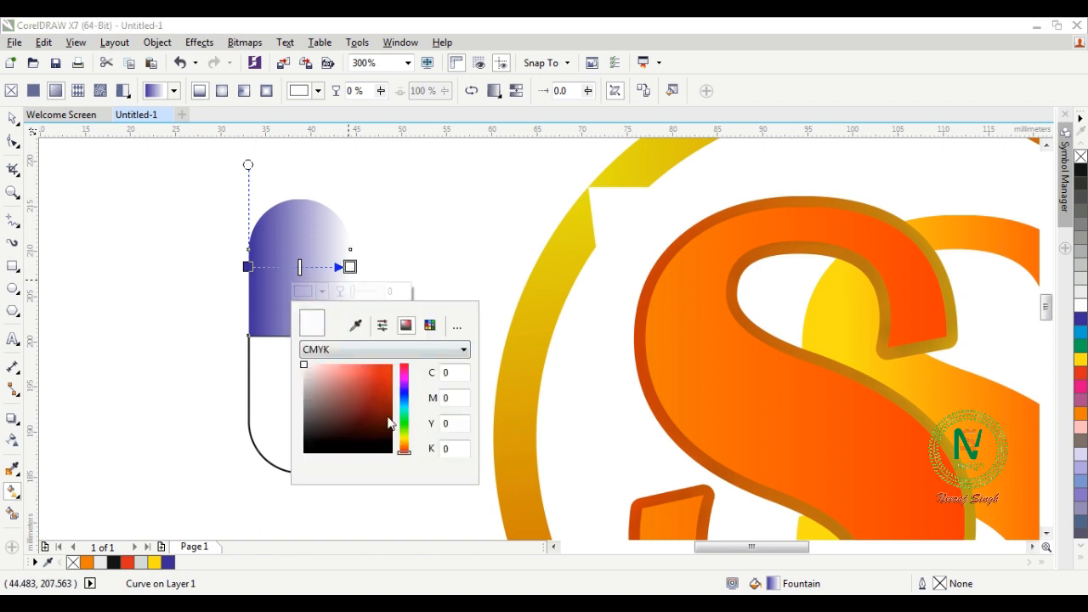
left_click(404, 403)
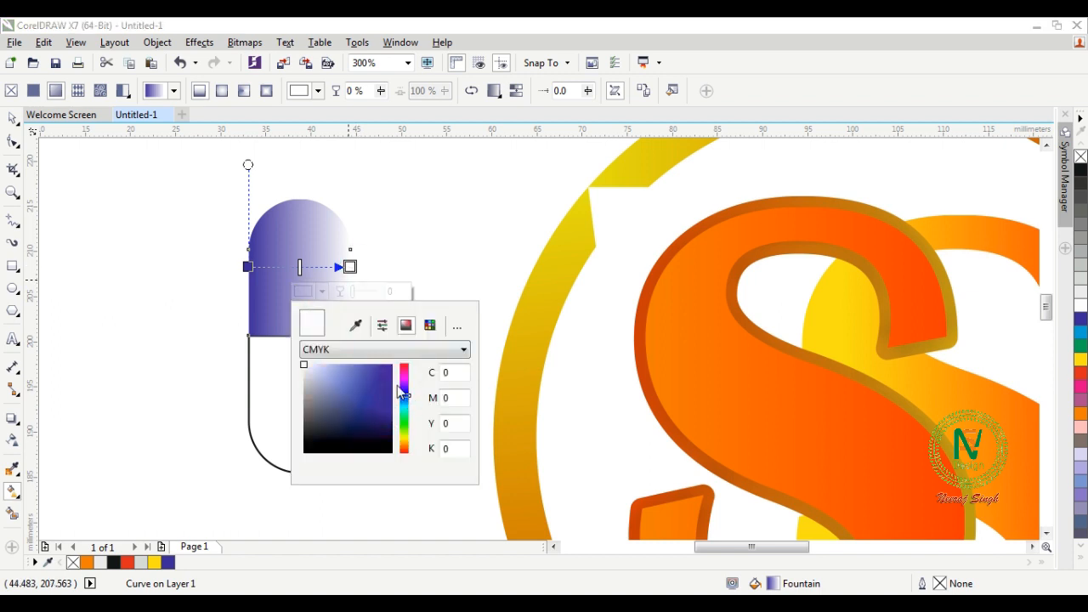
left_click(385, 374)
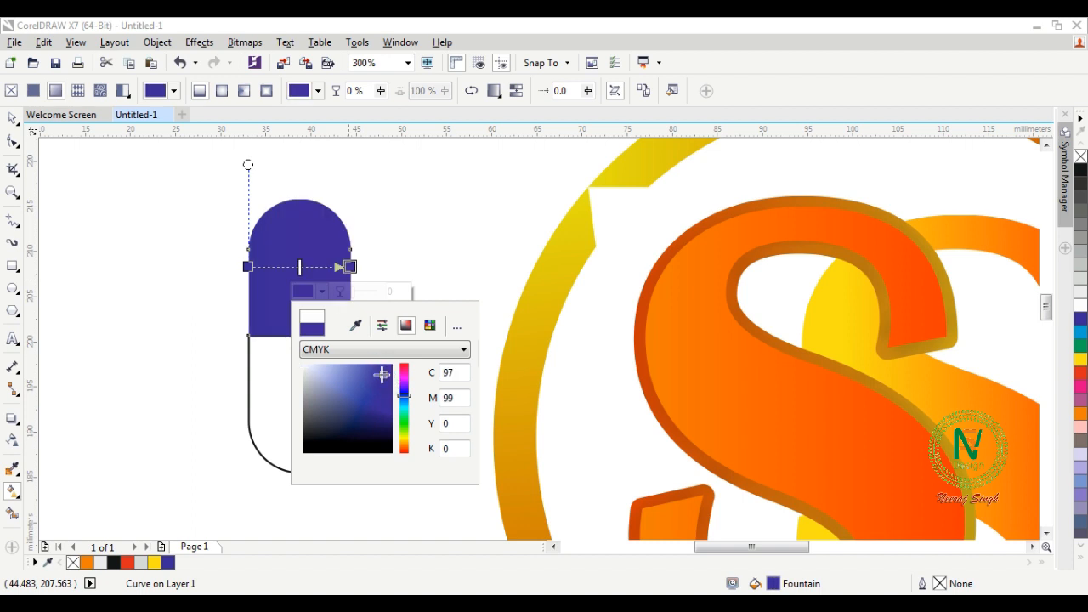
mouse_move(389, 400)
left_mouse_down()
mouse_move(379, 425)
mouse_move(350, 394)
mouse_move(377, 400)
mouse_move(369, 396)
mouse_move(380, 428)
left_mouse_up()
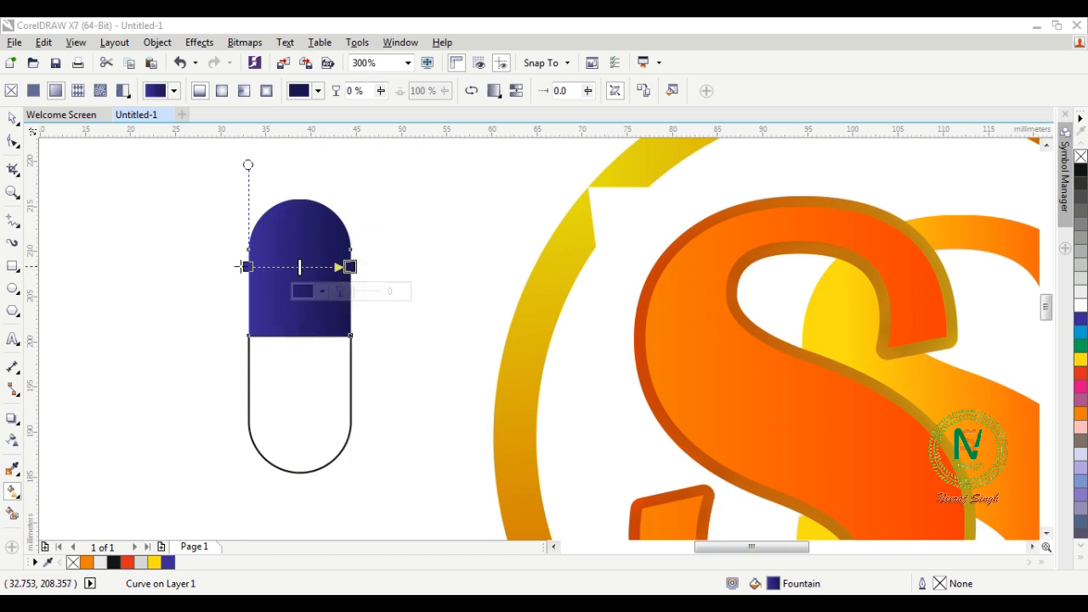
Step: Add a colour node at 40% of the upper half's gradient and make it a light violet-blue highlight
double_click(290, 267)
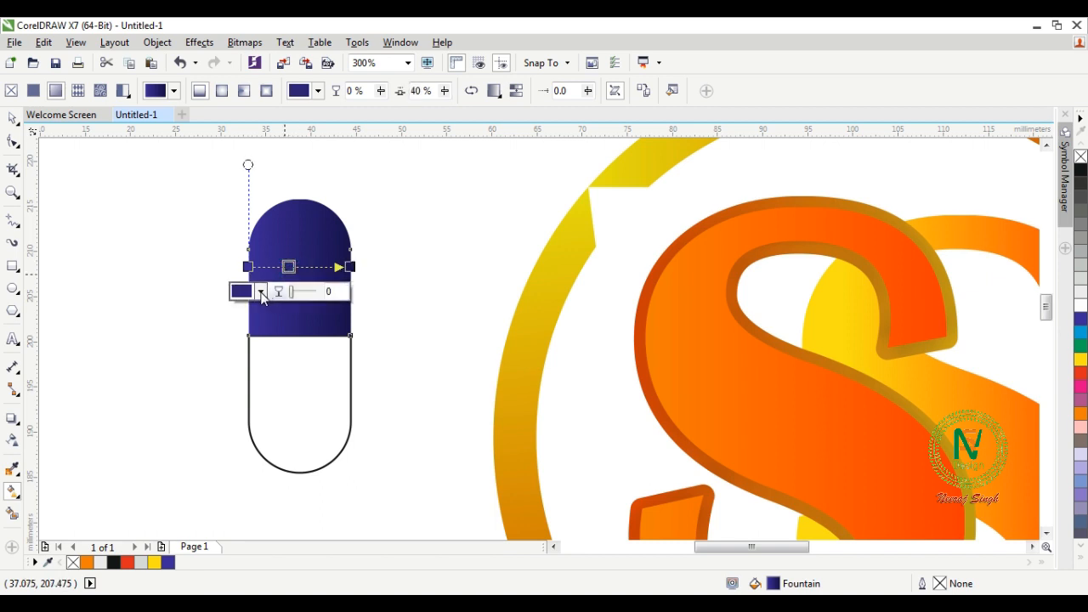
left_click(261, 292)
left_click(292, 375)
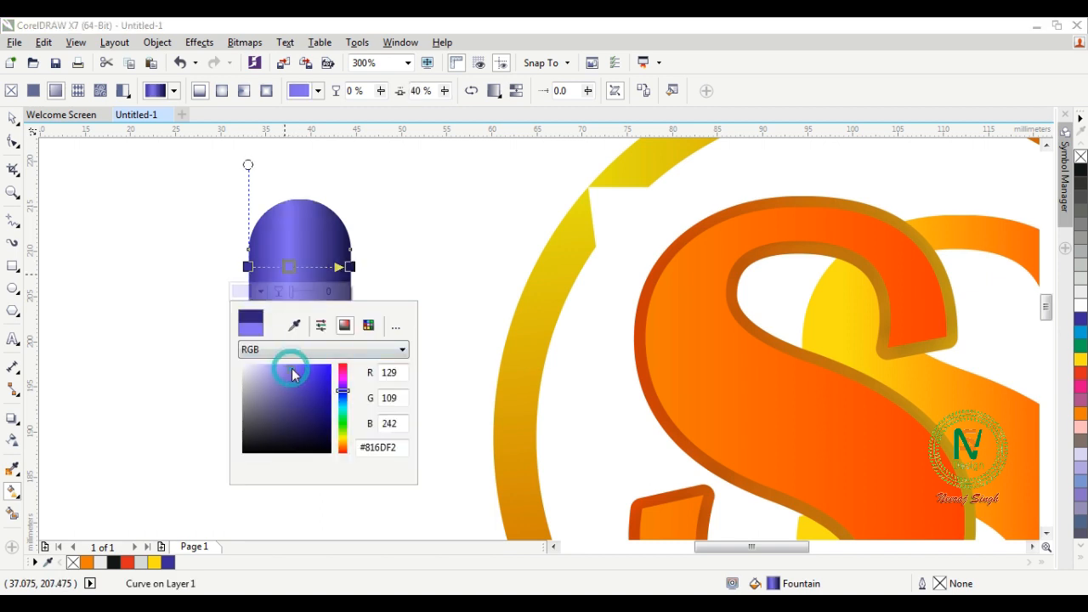
left_click(284, 370)
left_click(293, 377)
left_click_drag(293, 376, 290, 364)
left_click(186, 294)
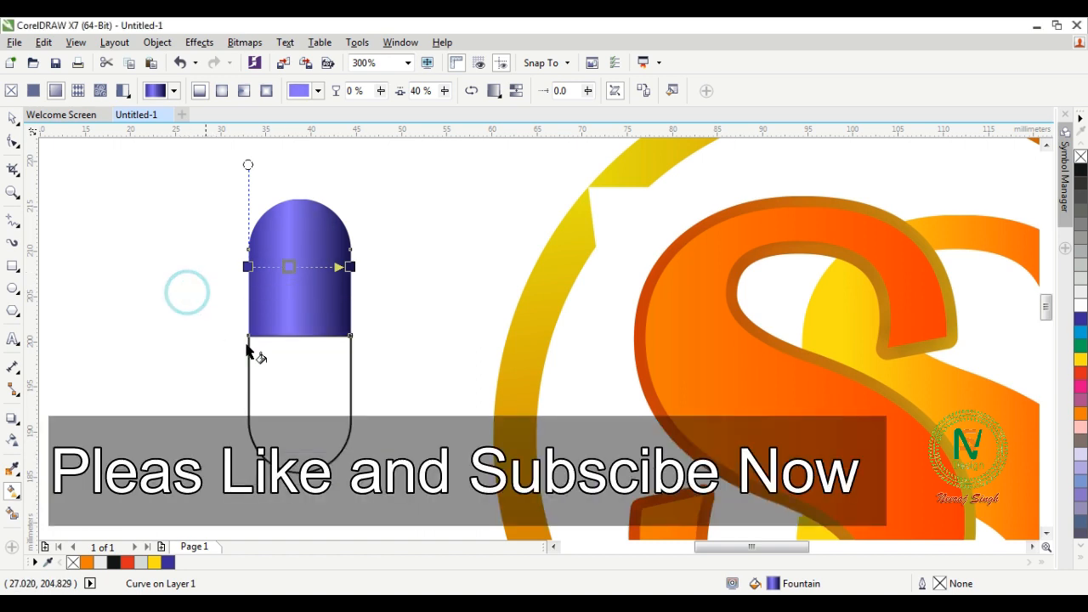
key("space")
left_click(365, 310)
Step: Fill the capsule's lower half with red (C:0 M:100 Y:100 K:0) and remove its outline
left_click(314, 289)
left_click(400, 325)
left_click(303, 385)
left_click(1079, 372)
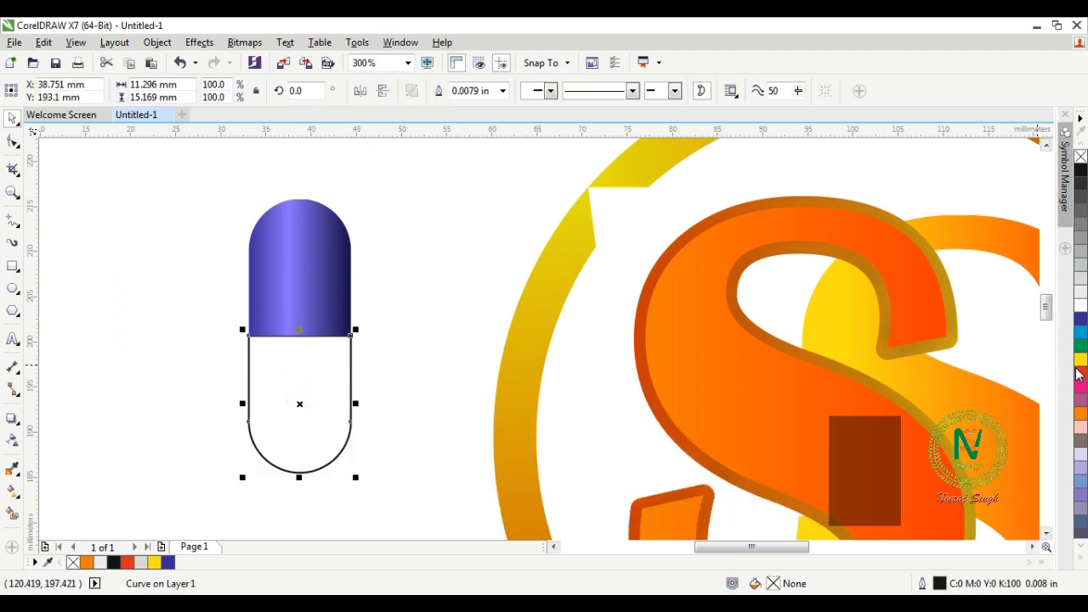
left_click(399, 270)
left_click(248, 421)
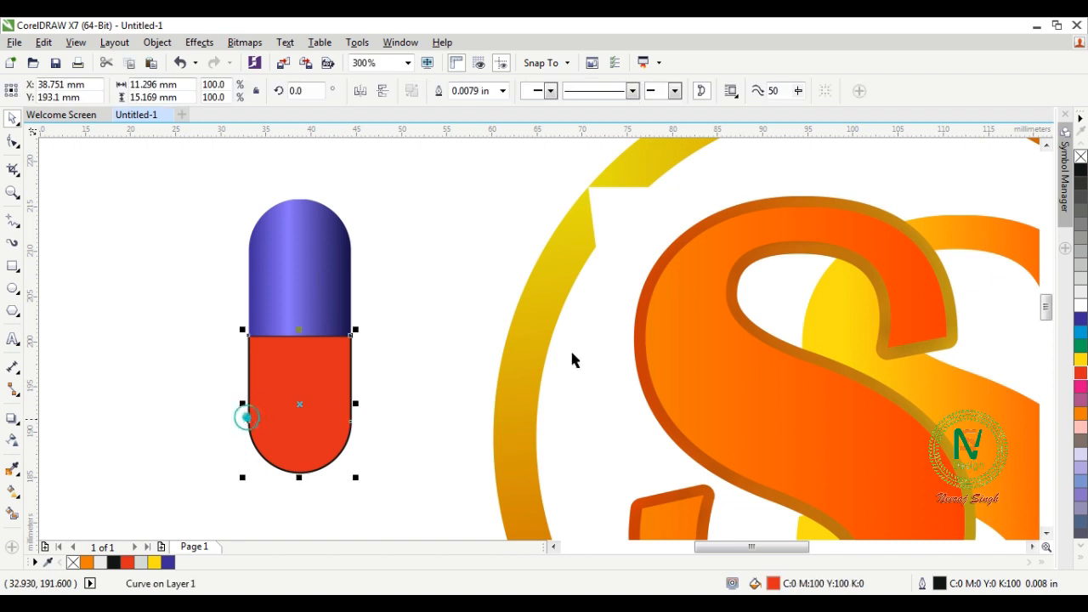
right_click(1081, 157)
left_click(396, 304)
Step: Give the lower half a horizontal linear fountain fill ending in dark red (C:10 M:100 Y:100 K:49)
left_click(291, 382)
left_click(12, 492)
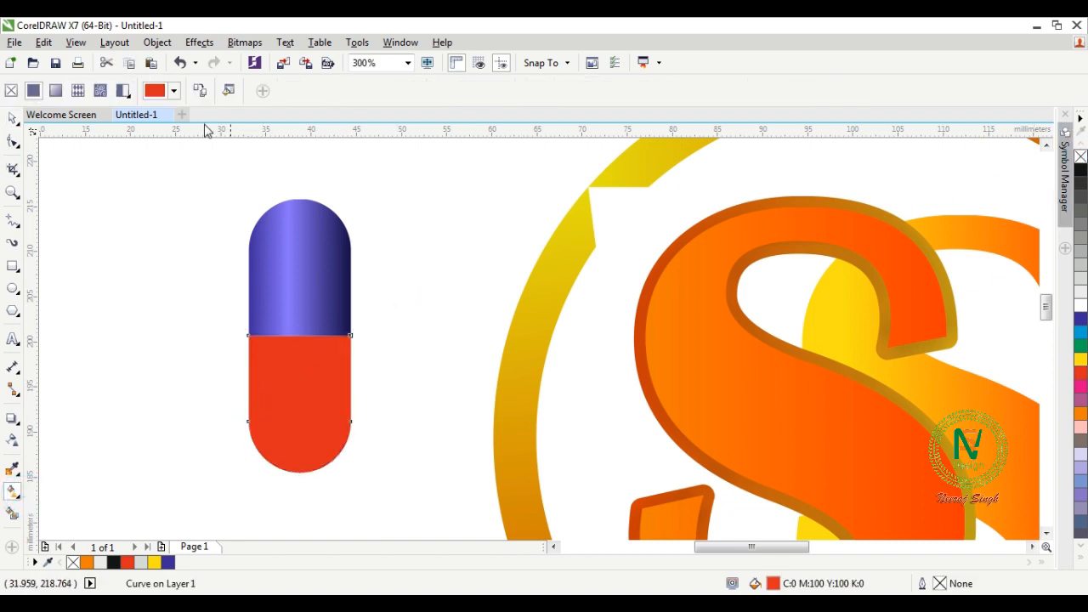
left_click(175, 91)
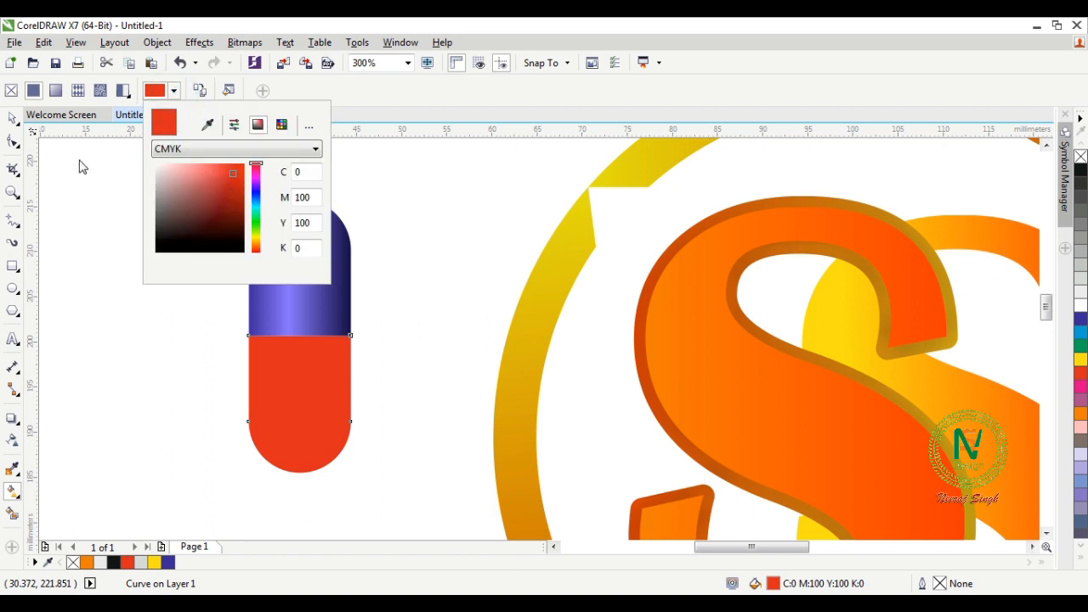
left_click(55, 93)
left_click(54, 93)
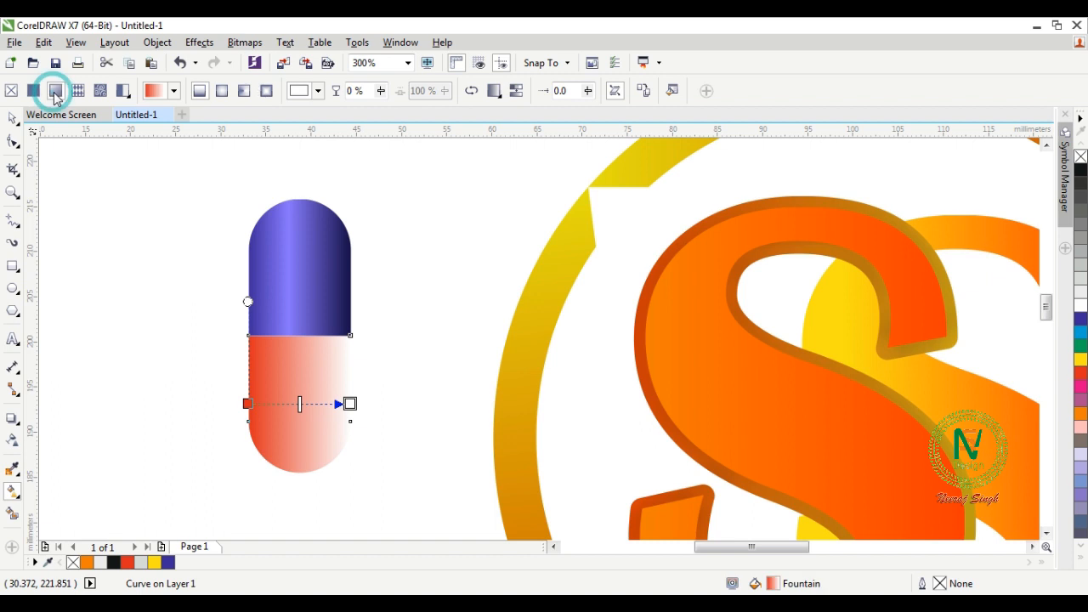
left_click(347, 404)
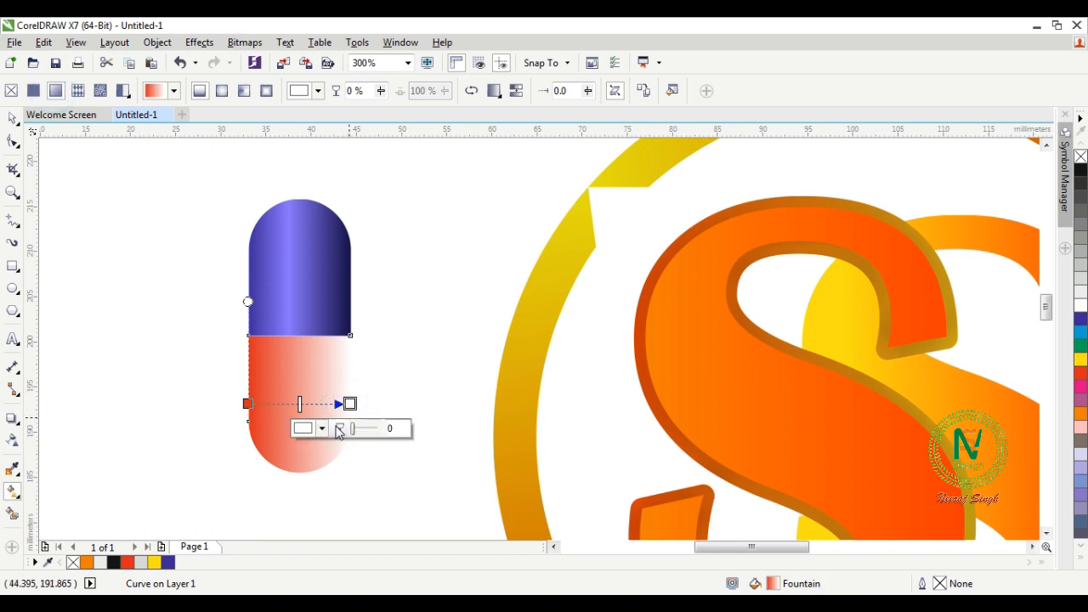
left_click(321, 428)
left_click_drag(383, 311, 386, 349)
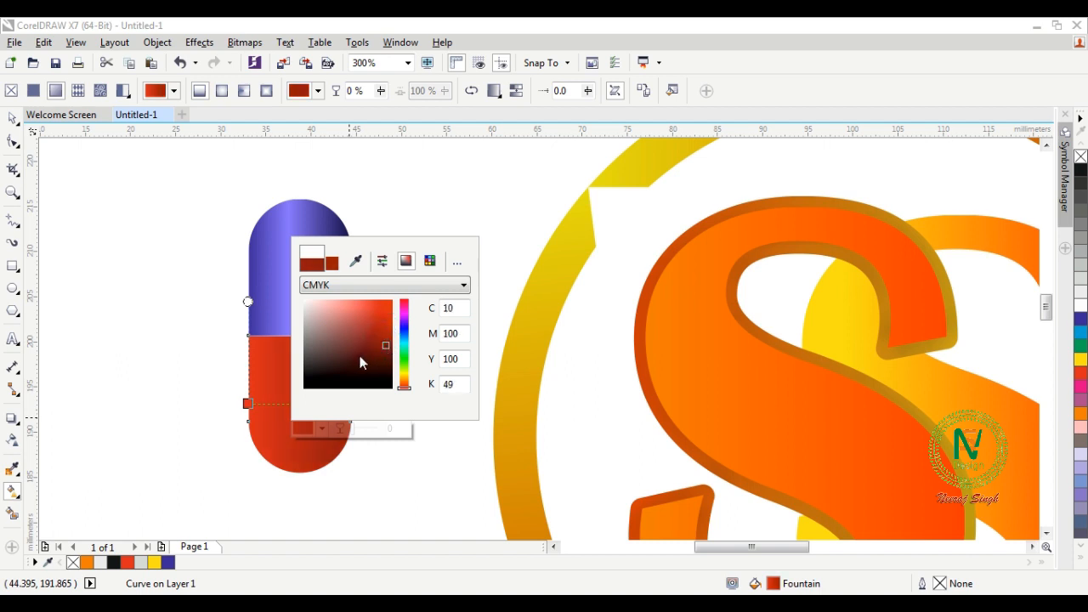
left_click(247, 404)
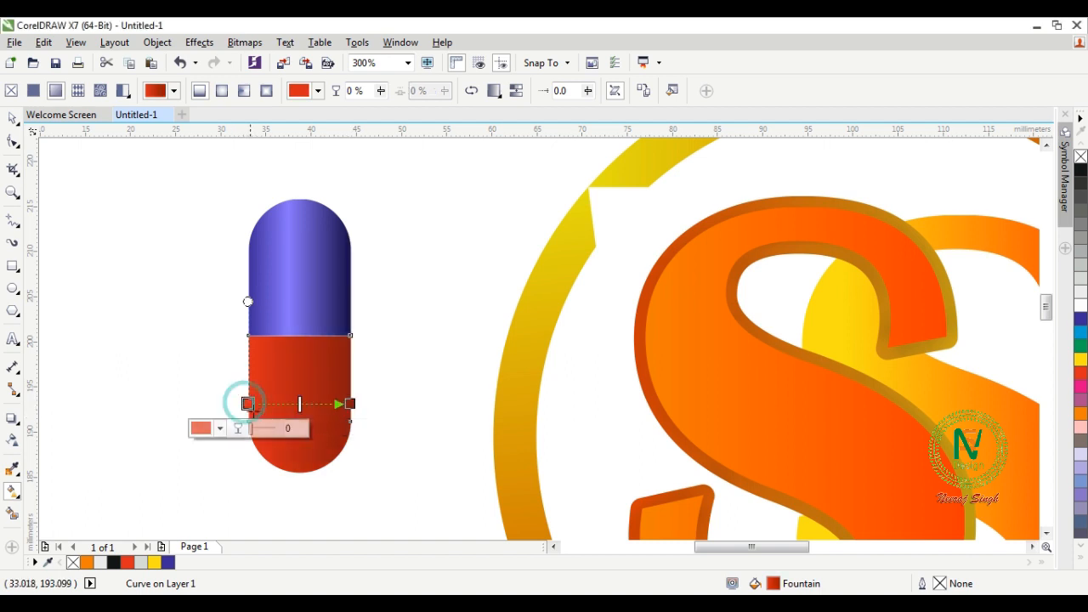
left_click(221, 428)
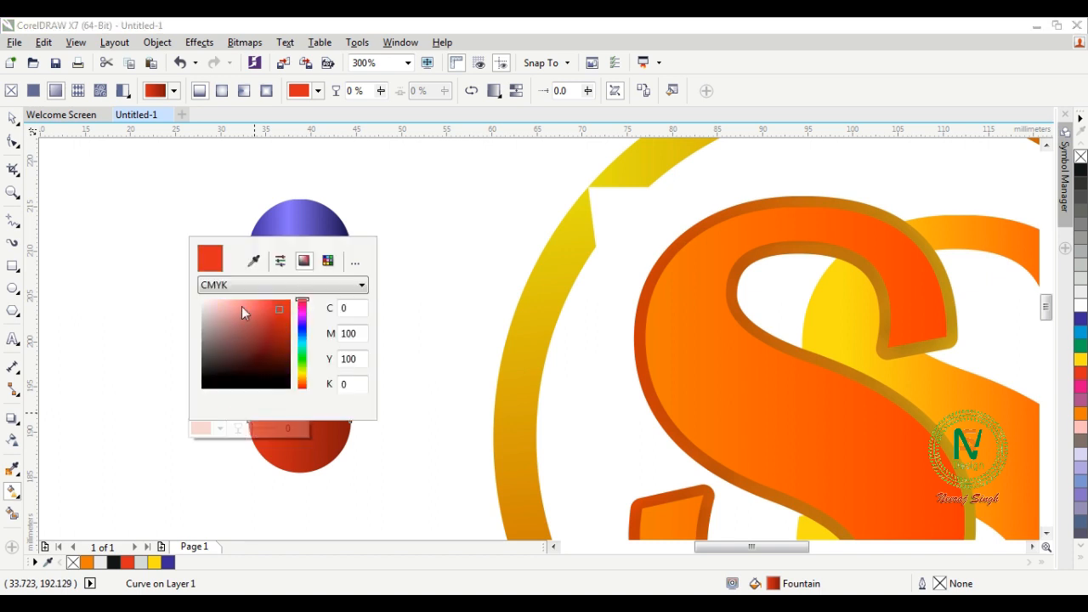
left_click(152, 275)
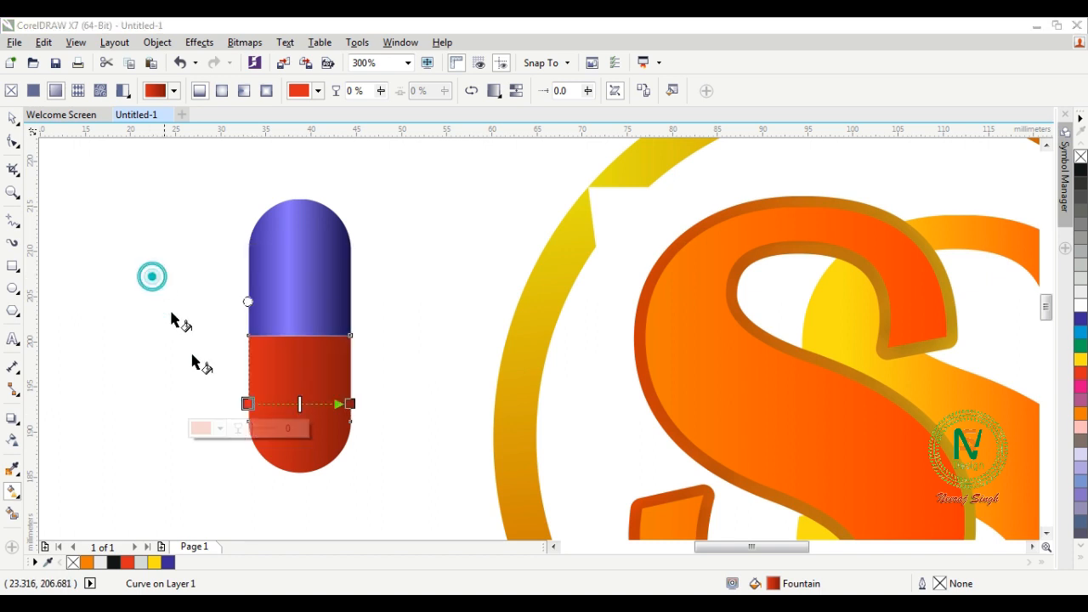
Step: Add a colour node at 38% of the lower half's gradient and make it a light salmon-red highlight
double_click(287, 404)
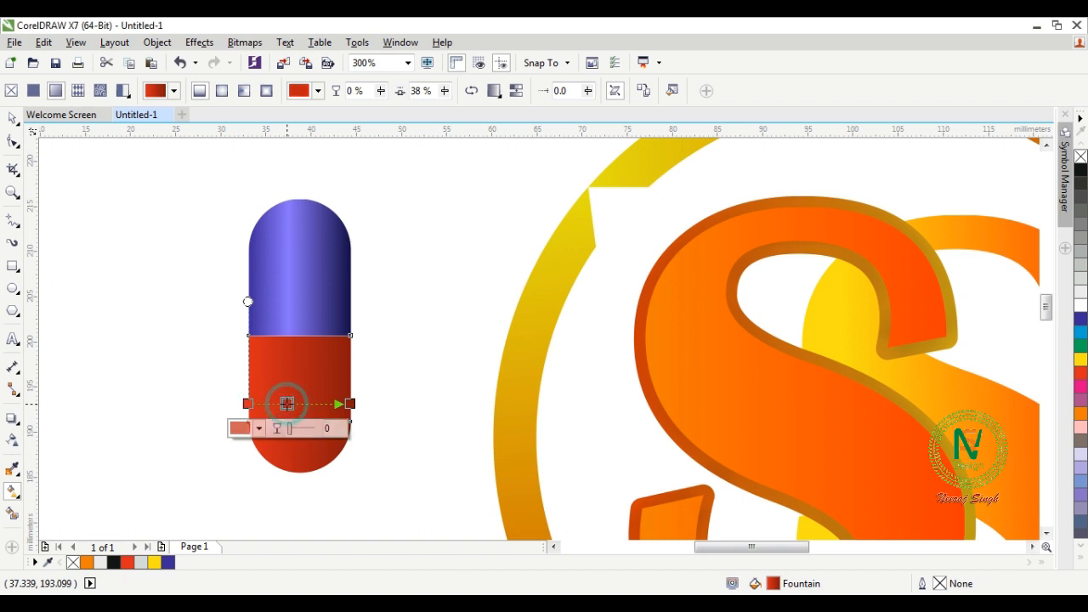
left_click(259, 428)
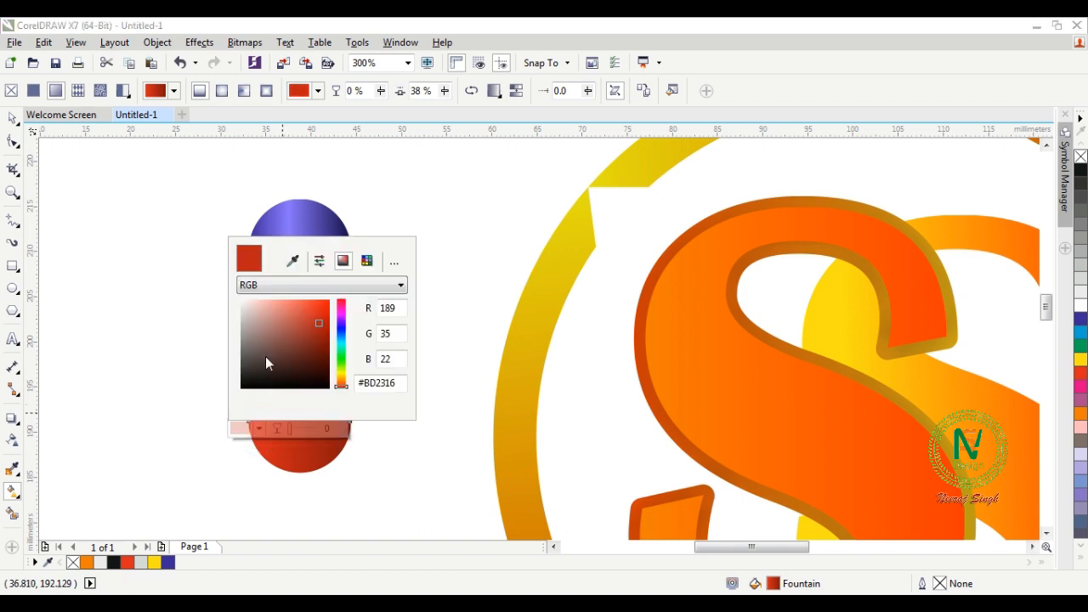
left_click(282, 305)
left_click(288, 302)
left_click(292, 304)
left_click(287, 305)
left_click(161, 304)
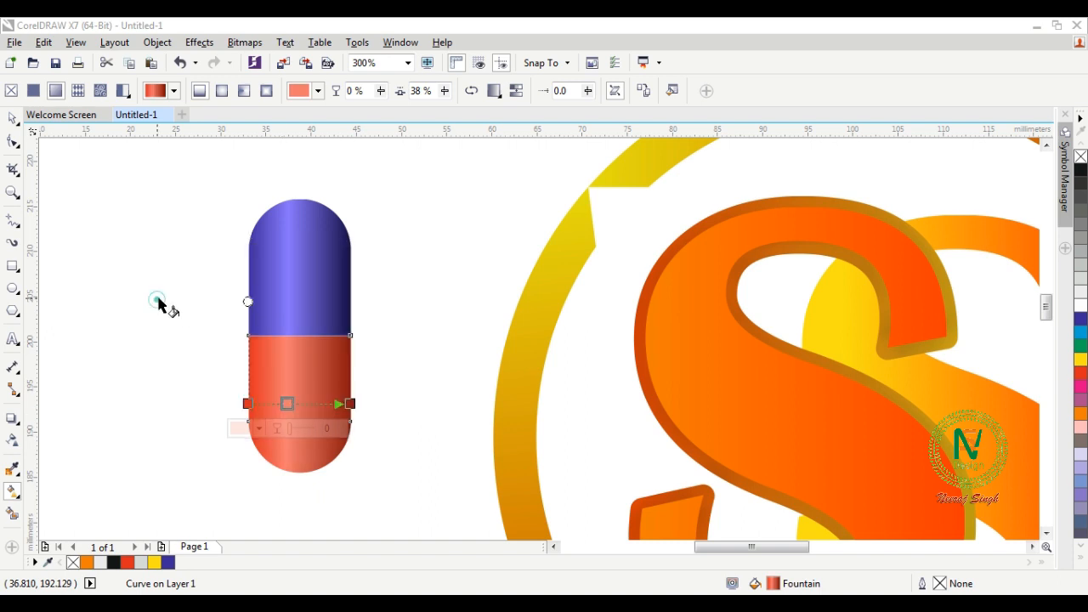
key("space")
left_click(398, 348)
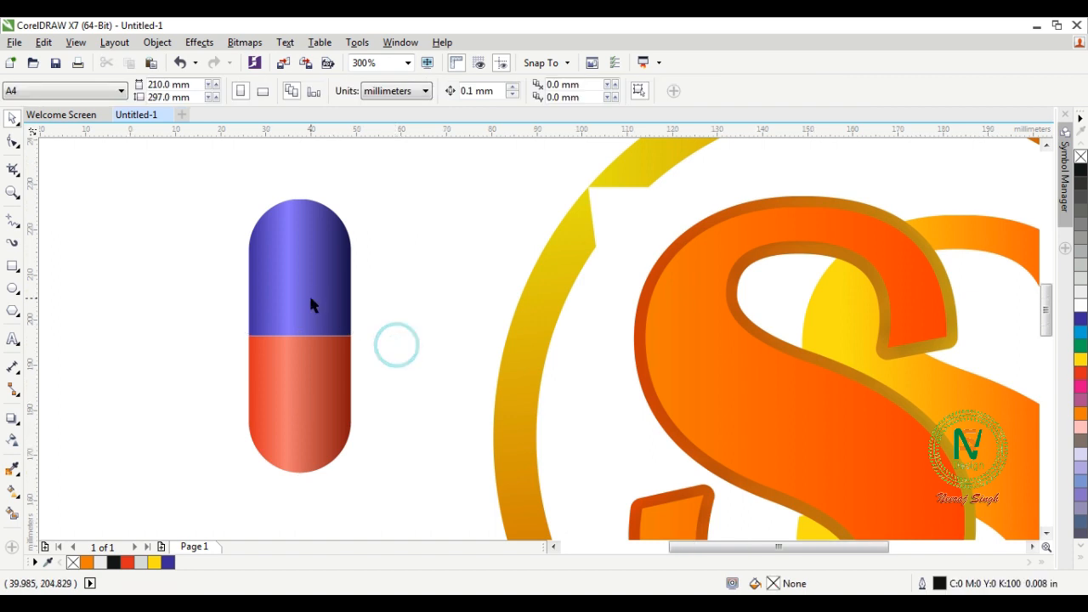
Step: Move the capsule's upper half slightly upward to open a thin gap between the blue and red halves
scroll(311, 304, "down", 2)
scroll(332, 318, "up", 1)
left_click_drag(342, 382, 216, 202)
scroll(282, 257, "up", 1)
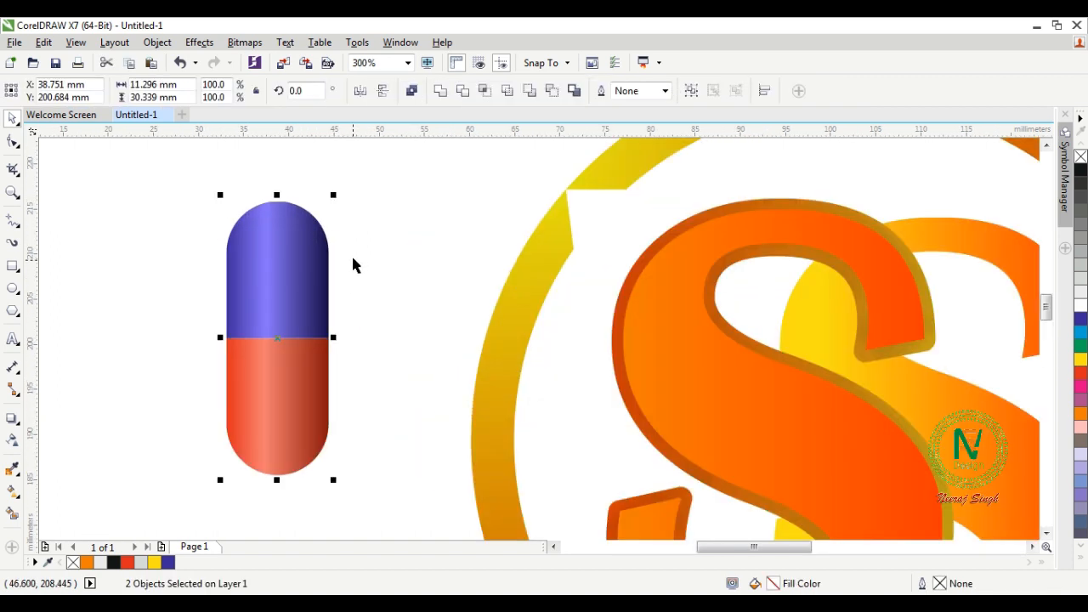
left_click(356, 253)
left_click(300, 295)
left_click(364, 290)
scroll(274, 298, "up", 1)
left_click(275, 334)
left_click_drag(274, 334, 281, 329)
left_click(406, 345)
scroll(408, 330, "down", 2)
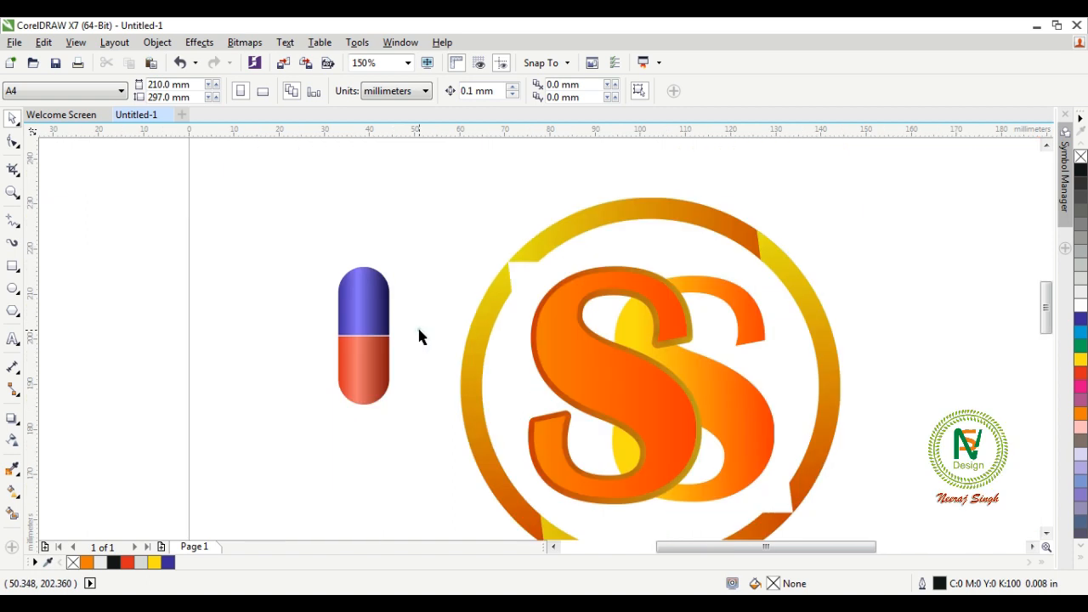
Step: Nudge the blue upper half a little further up to widen the gap to the red half
scroll(428, 349, "up", 1)
left_click(385, 331)
key("Up")
left_click(451, 354)
scroll(452, 350, "up", 1)
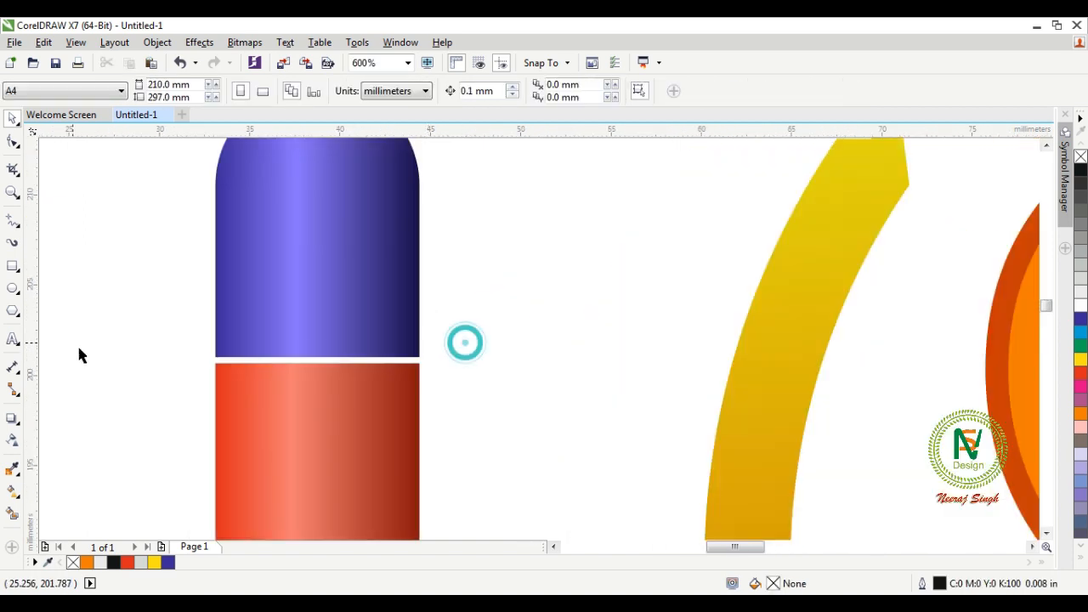
Step: Draw a narrow upright ellipse about 0.7 mm wide and 4.1 mm high beside the capsule, filled white without outline
left_click(12, 291)
left_click_drag(92, 254, 106, 331)
key("space")
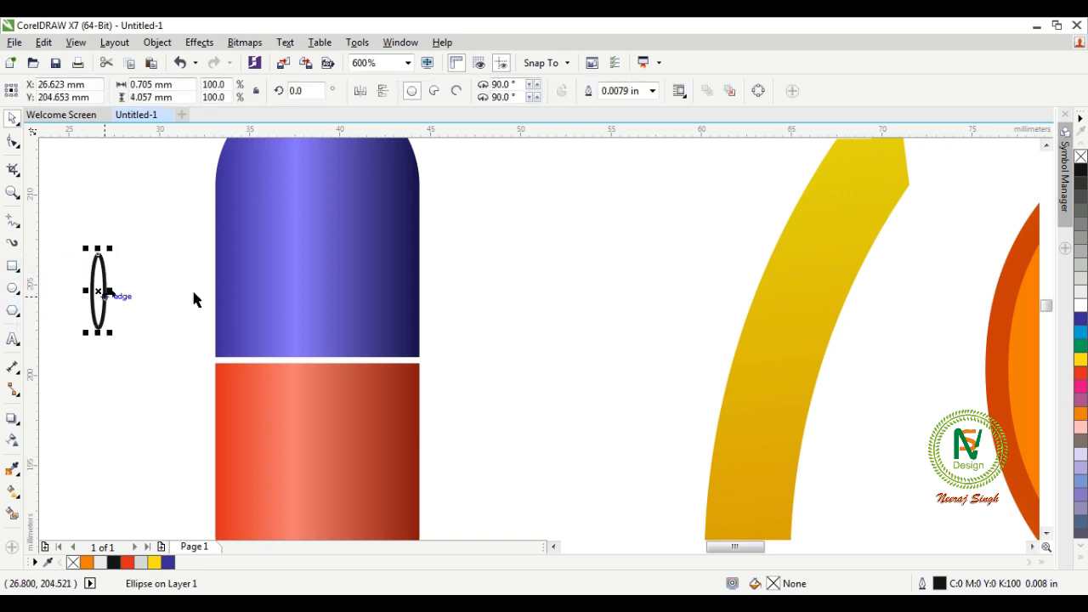
left_click(1081, 306)
right_click(1081, 157)
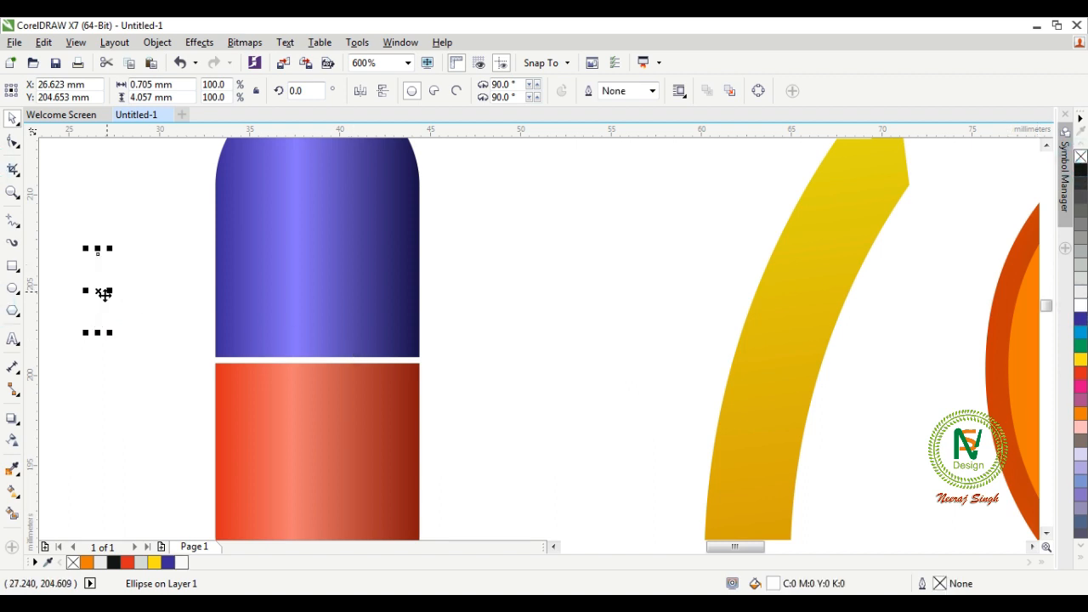
Step: Move the white ellipse onto the capsule so it straddles the gap over the light highlight
left_click_drag(103, 293, 285, 363)
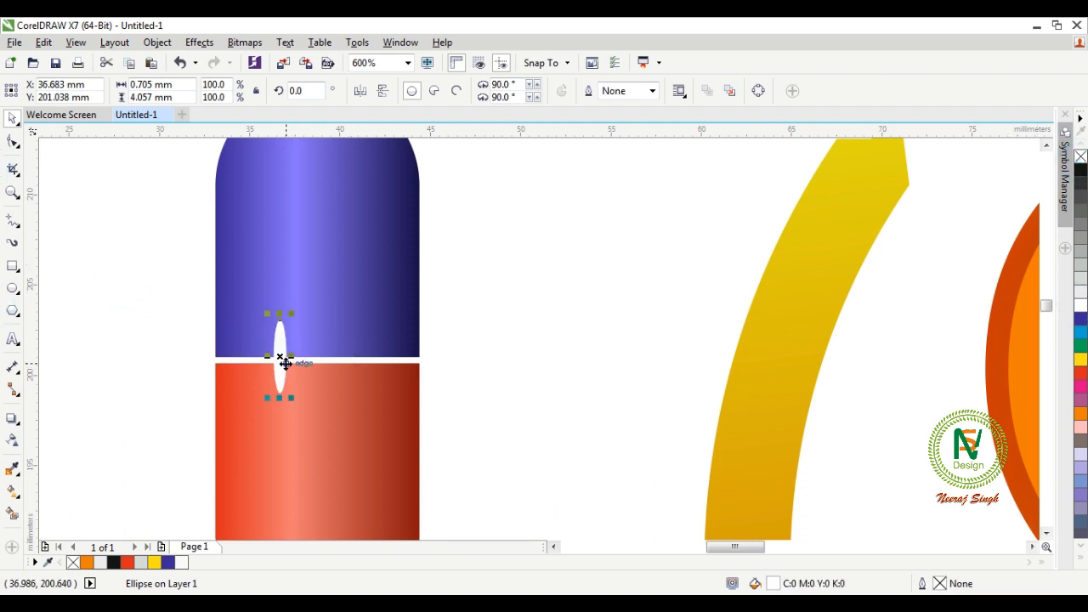
left_click(114, 308)
scroll(403, 340, "down", 4)
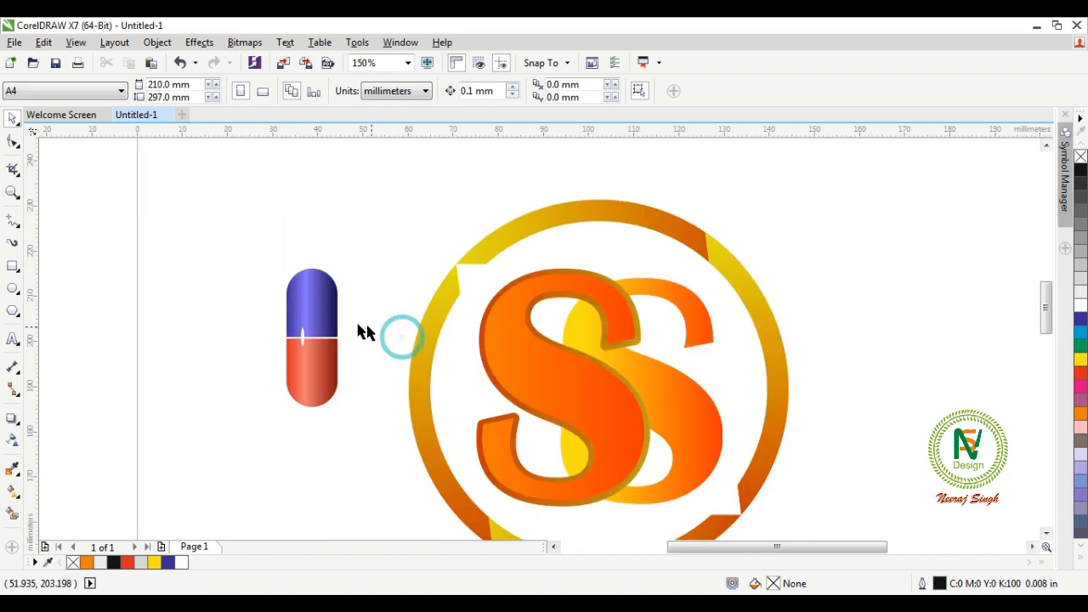
Step: Enlarge the white ellipse proportionally from its centre to about twice its size
scroll(334, 325, "up", 2)
left_click(269, 354)
scroll(272, 335, "up", 2)
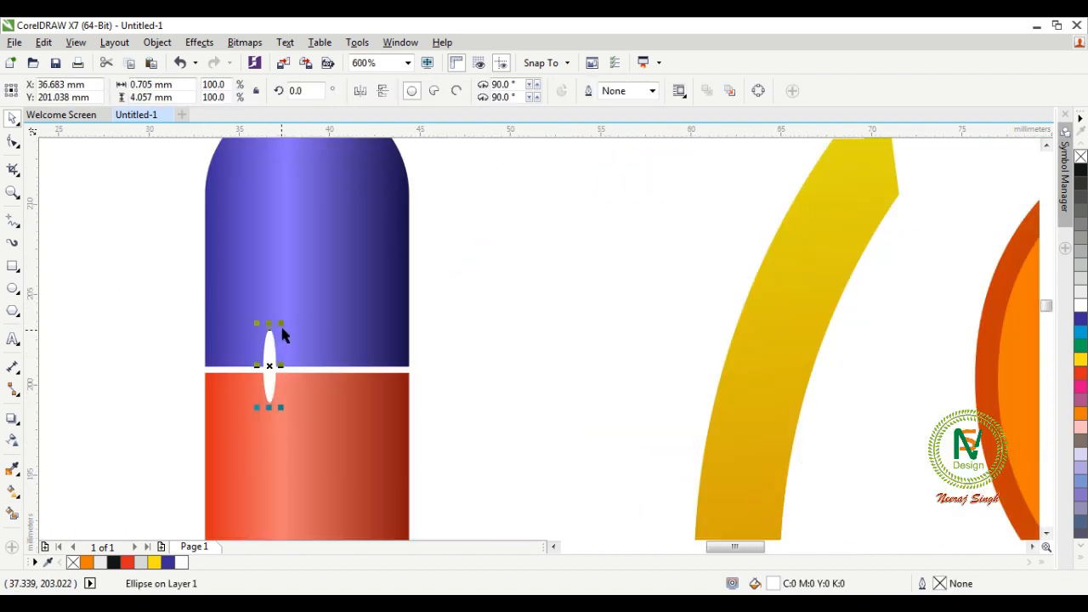
left_click_drag(286, 322, 301, 280)
scroll(298, 274, "down", 4)
left_click(400, 319)
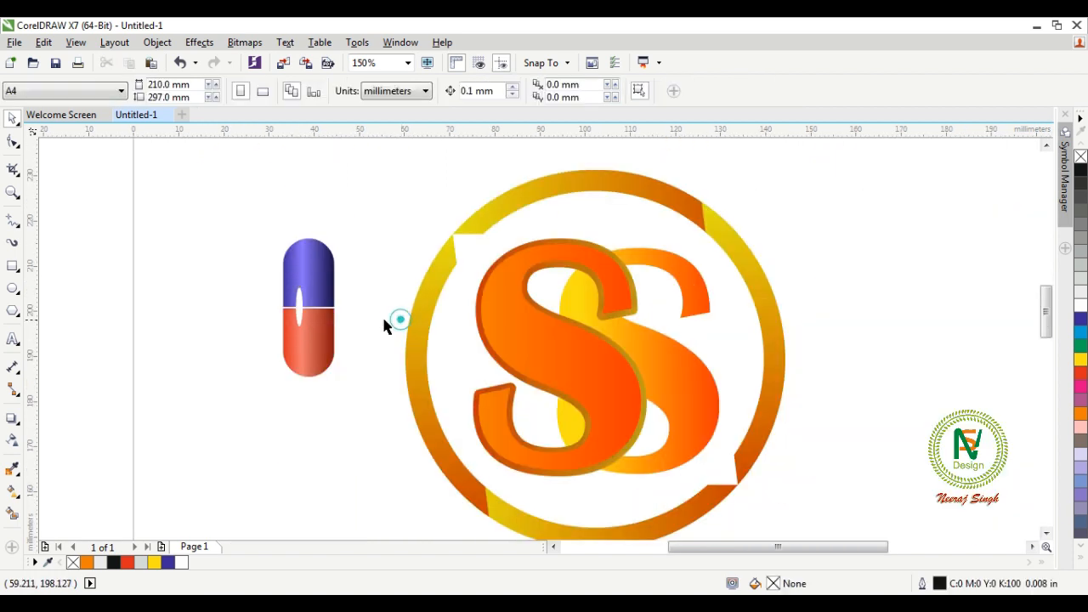
left_click(369, 326)
left_click(366, 301)
left_click(355, 335)
left_click(357, 364)
scroll(296, 313, "up", 2)
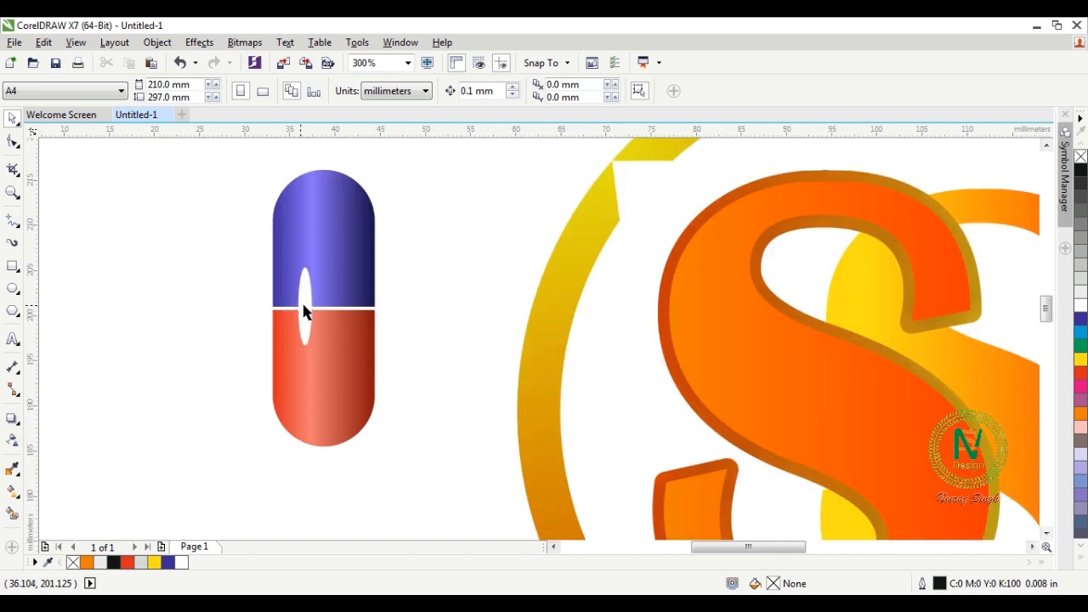
Step: Replace the white ellipse on the capsule with a circle about 2.2 mm across, filled white without outline
left_click(305, 311)
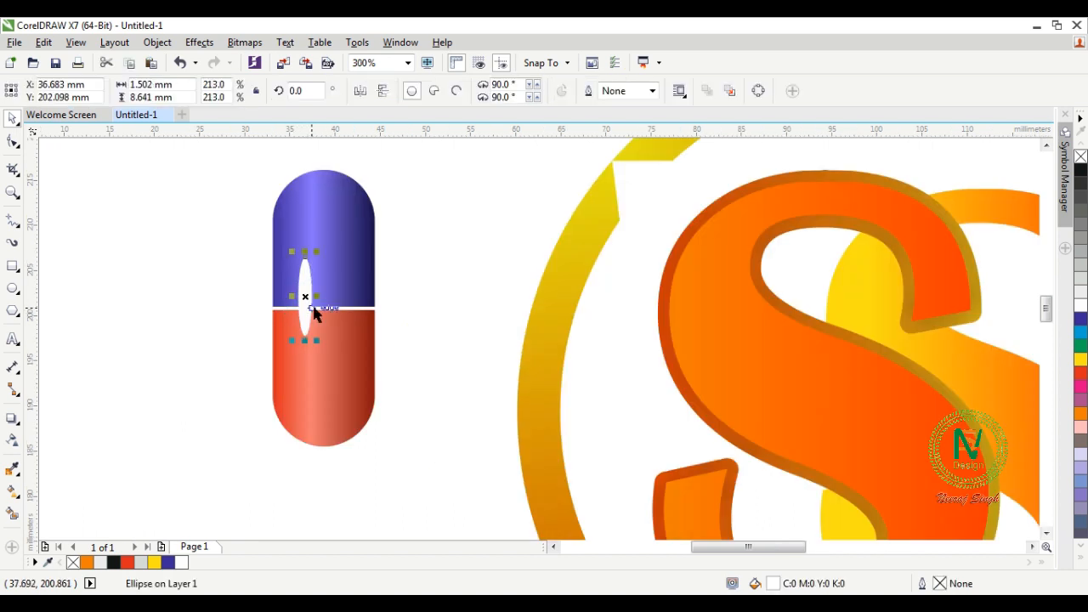
key("Delete")
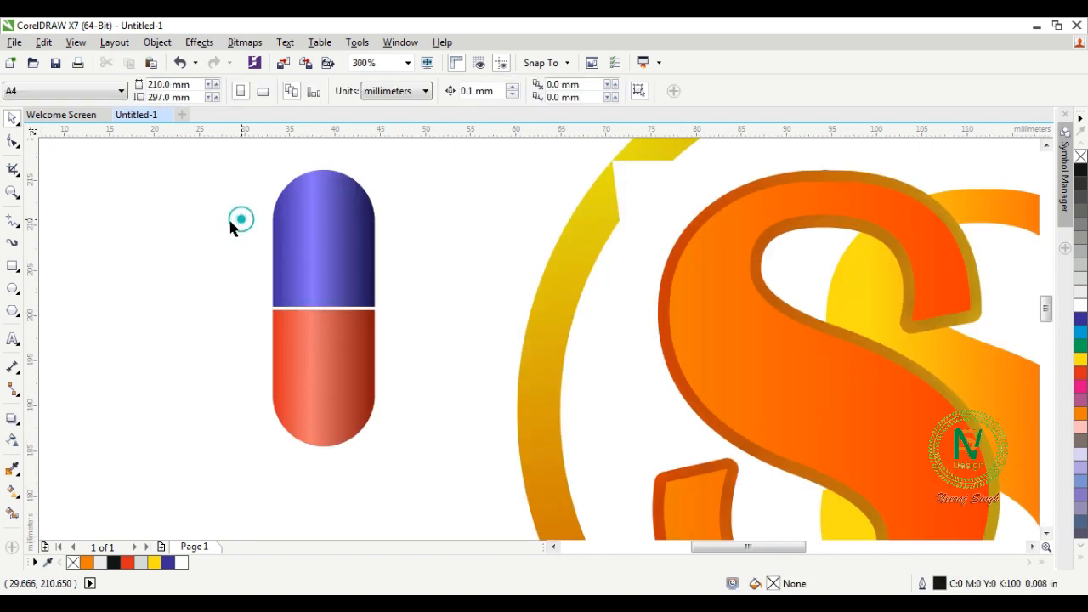
left_click(11, 289)
left_click_drag(167, 237, 295, 219)
key("space")
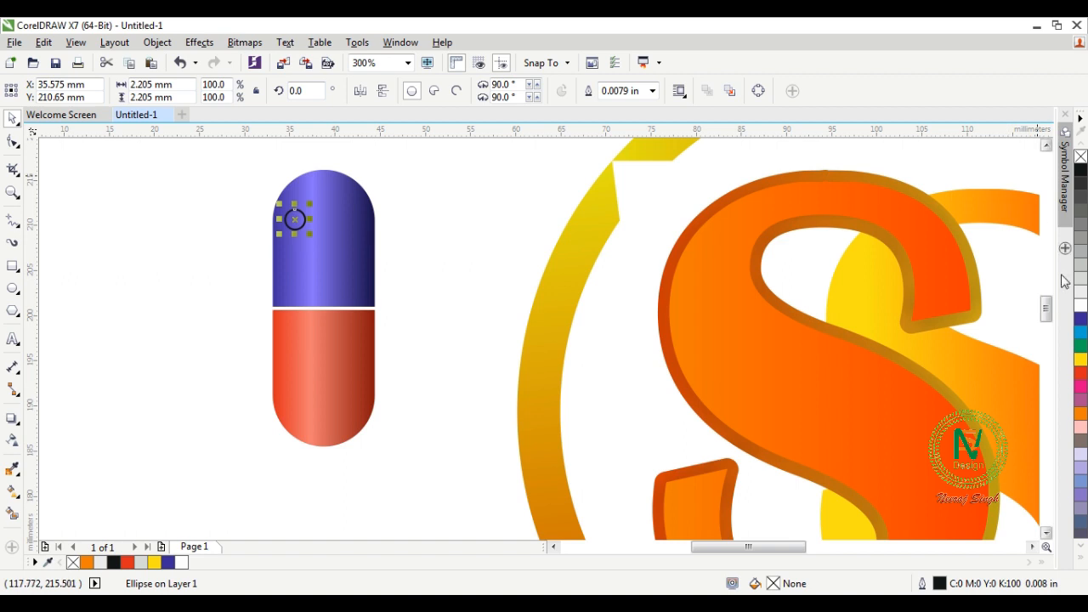
left_click(1080, 305)
right_click(1080, 157)
Step: Stretch the white circle vertically to about 8 mm high and place it across the gap between the capsule halves
left_click(461, 224)
left_click_drag(304, 227, 308, 320)
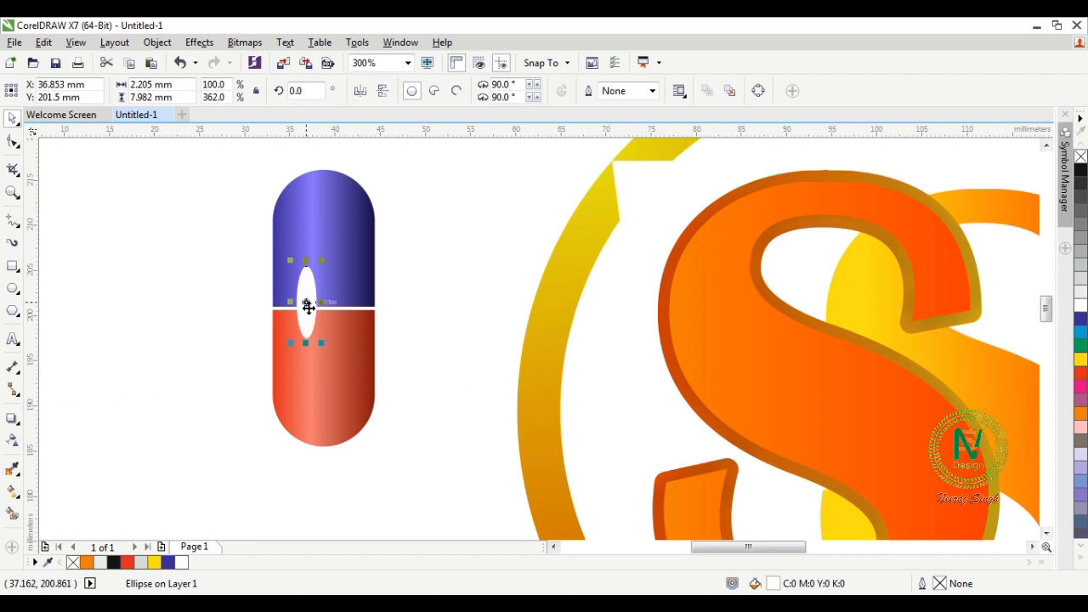
left_click(173, 266)
Step: Group the blue half, the red half and the white ellipse into one capsule
scroll(214, 289, "down", 3)
scroll(273, 318, "up", 2)
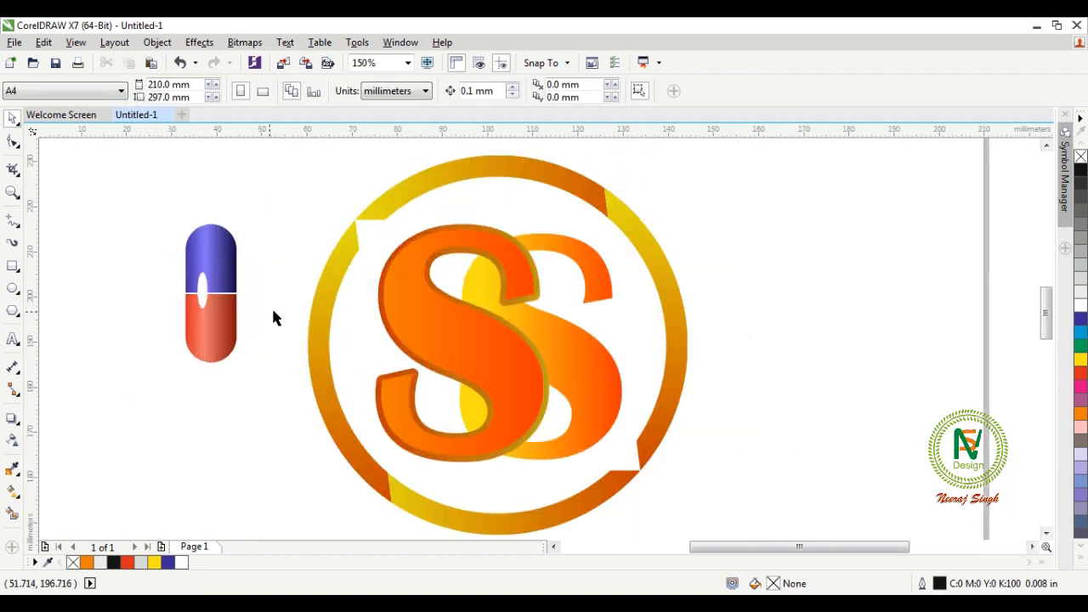
left_click_drag(250, 378, 250, 377)
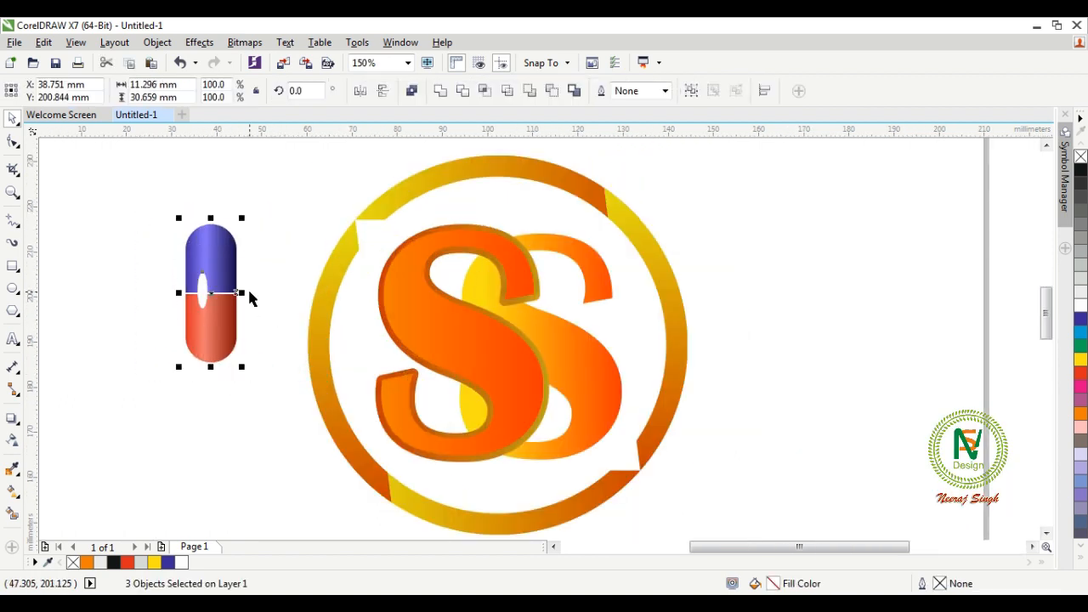
key("ctrl+g")
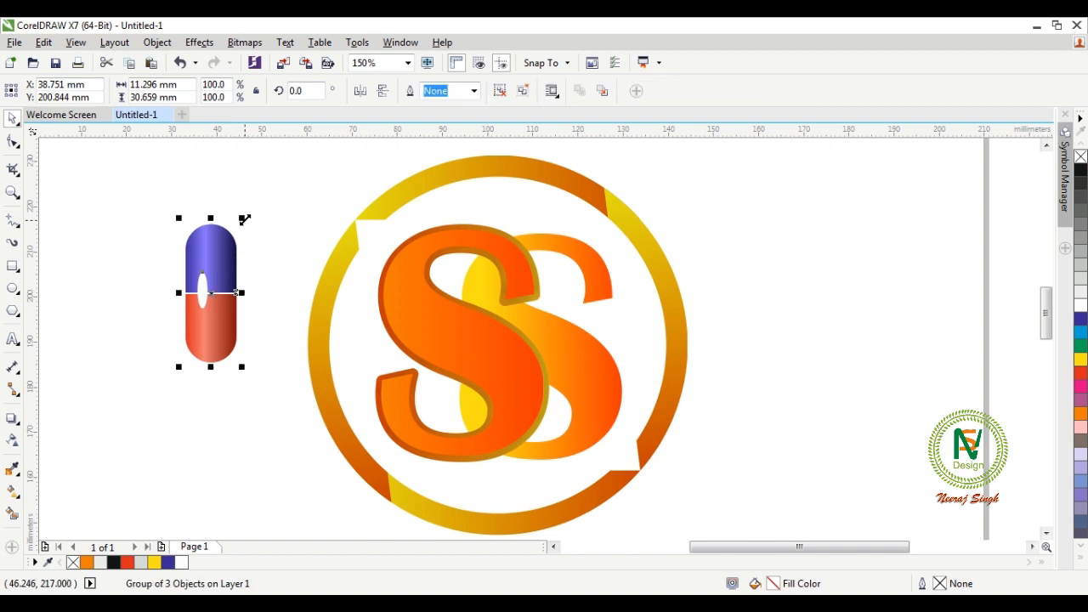
Step: Scale the capsule down to about 79% and place a copy beside it, tilted clockwise to about 333.4°
left_click_drag(228, 267, 207, 284)
left_click_drag(220, 234, 237, 402)
scroll(193, 316, "up", 2)
key("ctrl+z")
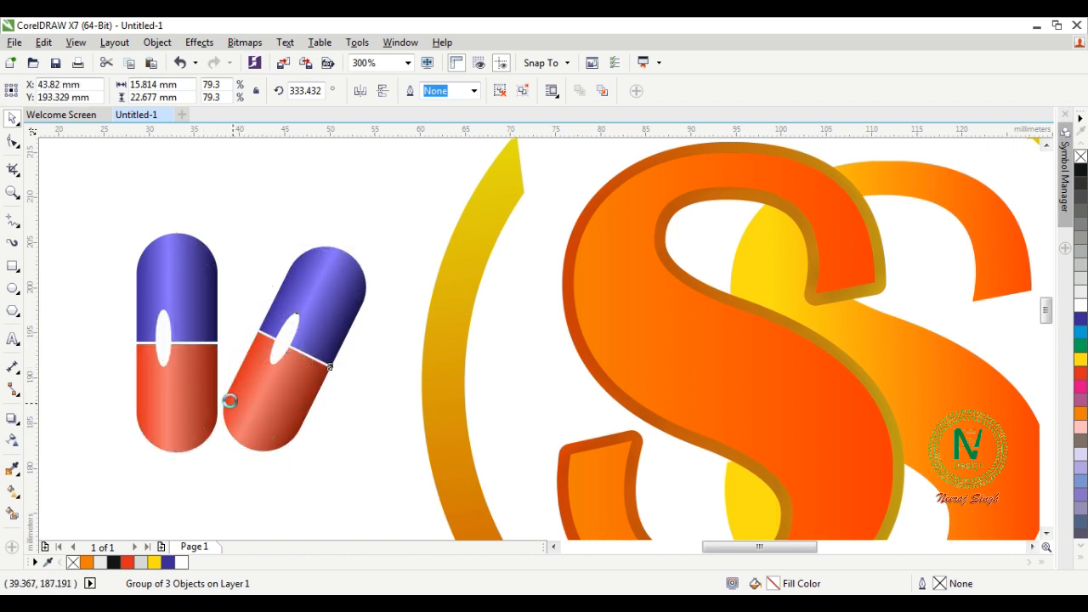
Step: Shrink both capsules together proportionally to about 15.5 mm wide and 16.3 mm high
scroll(247, 344, "down", 2)
left_click_drag(136, 248, 301, 406)
left_click_drag(232, 352, 246, 384)
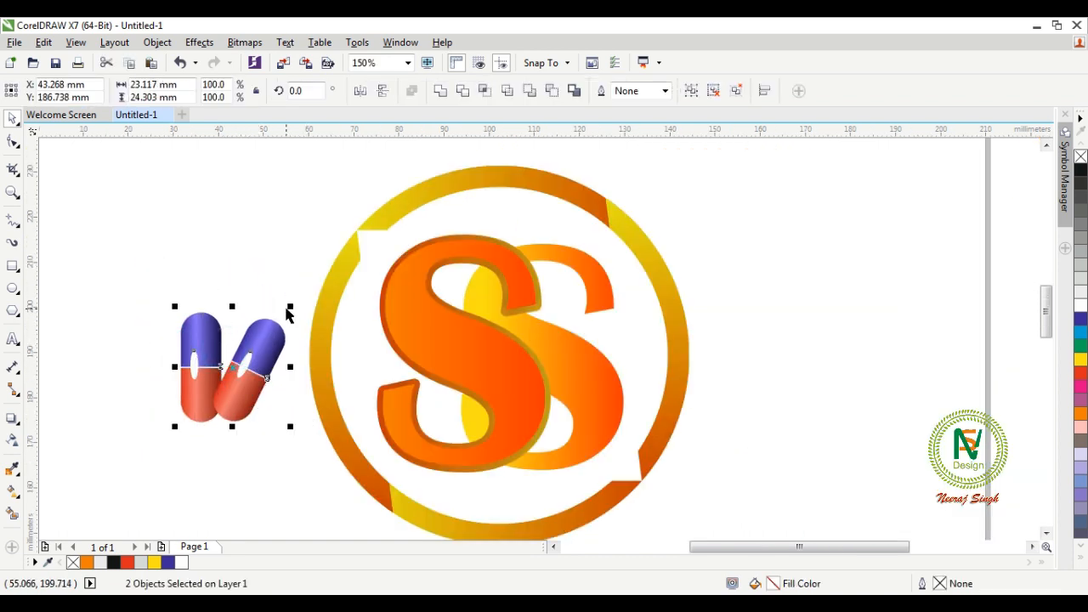
left_click_drag(290, 307, 251, 349)
Step: Move the capsule pair over the lower edge of the S letters and enlarge it to about 16.1 by 16.9 mm
scroll(239, 311, "down", 2)
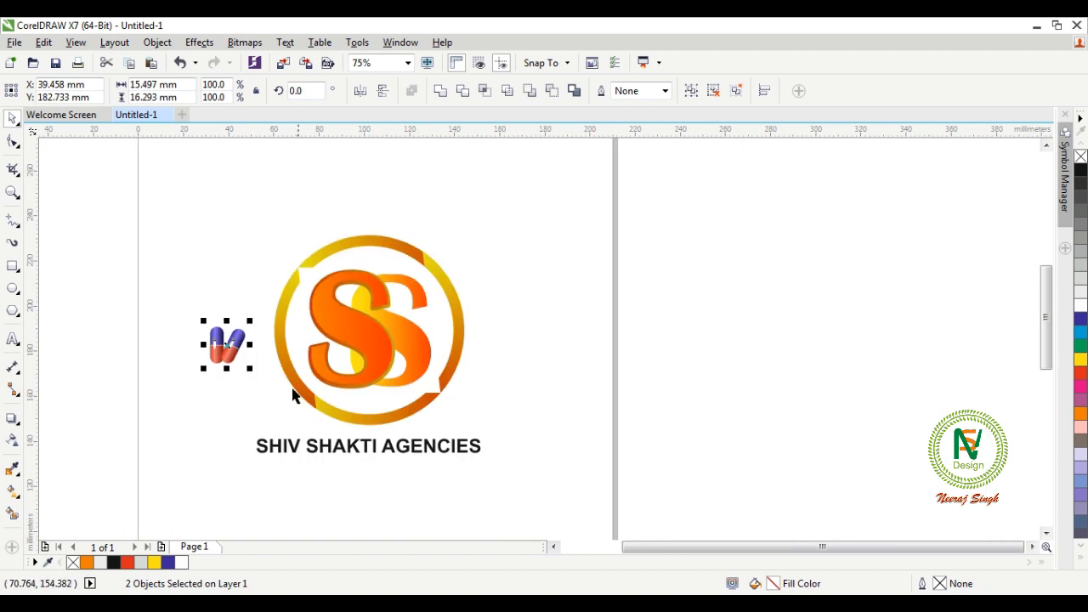
scroll(291, 396, "up", 1)
left_click_drag(182, 321, 439, 401)
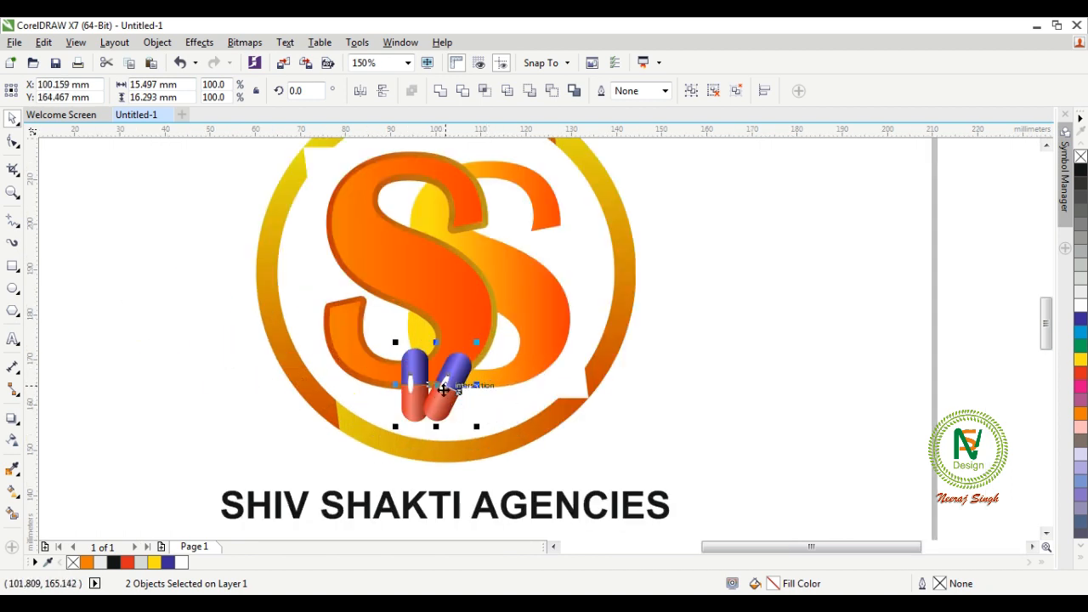
left_click_drag(478, 341, 480, 339)
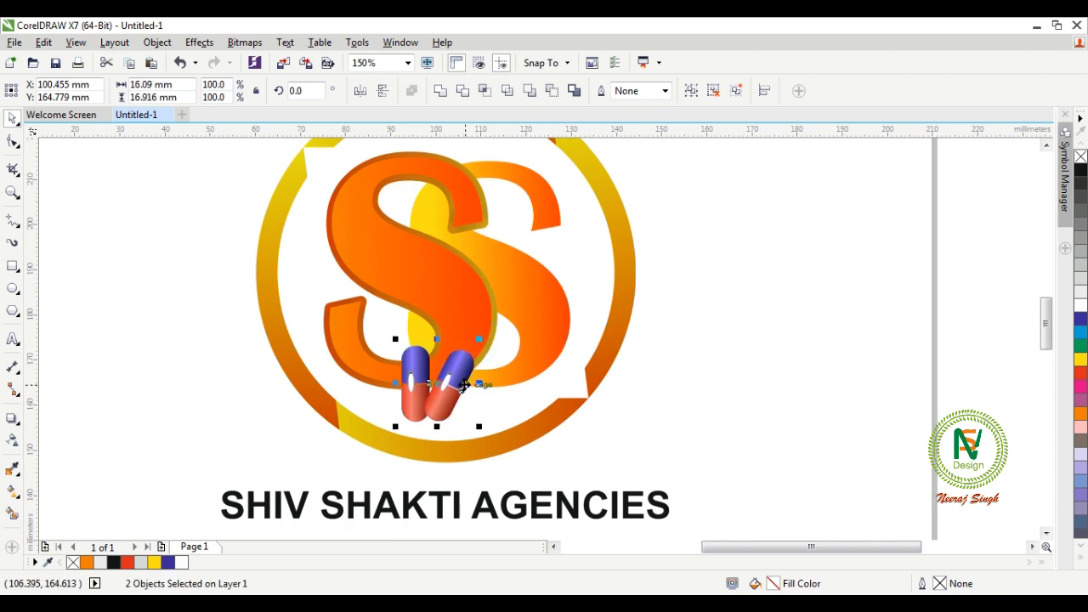
scroll(466, 385, "down", 1)
scroll(489, 435, "up", 1)
left_click(612, 369)
left_click(415, 346)
left_click_drag(409, 351, 593, 393)
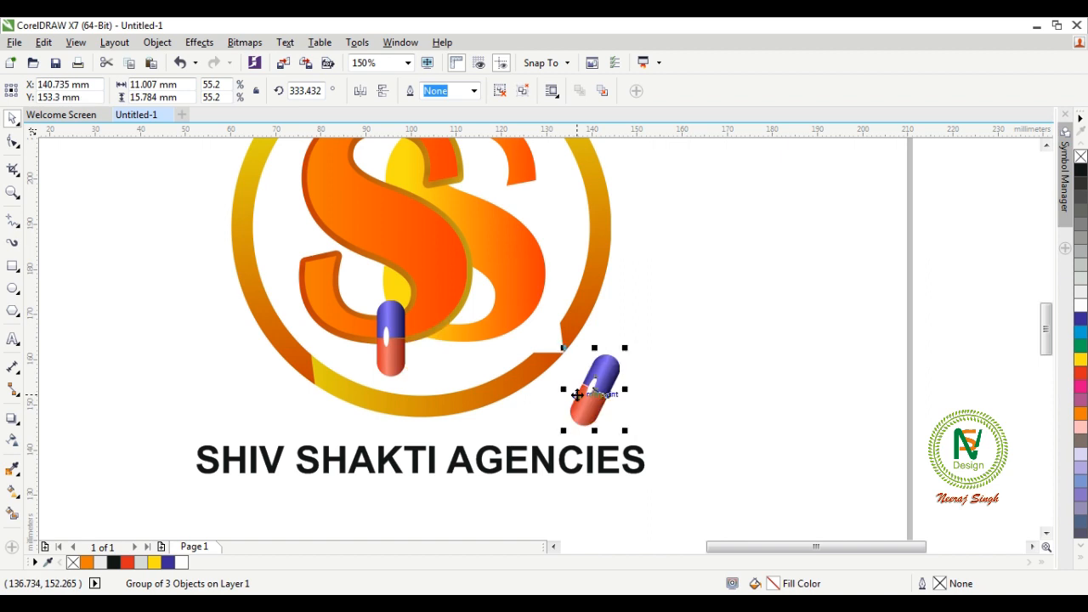
key("ctrl+z")
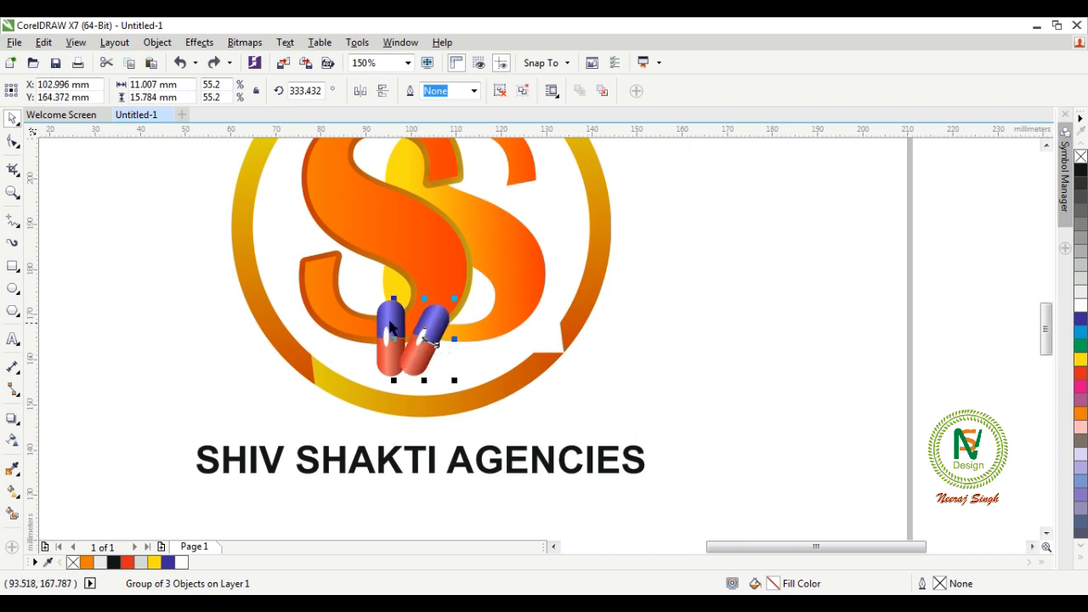
Step: Move both capsules outside the ring's lower right end, just above the end of the company name
left_click_drag(391, 332, 581, 386)
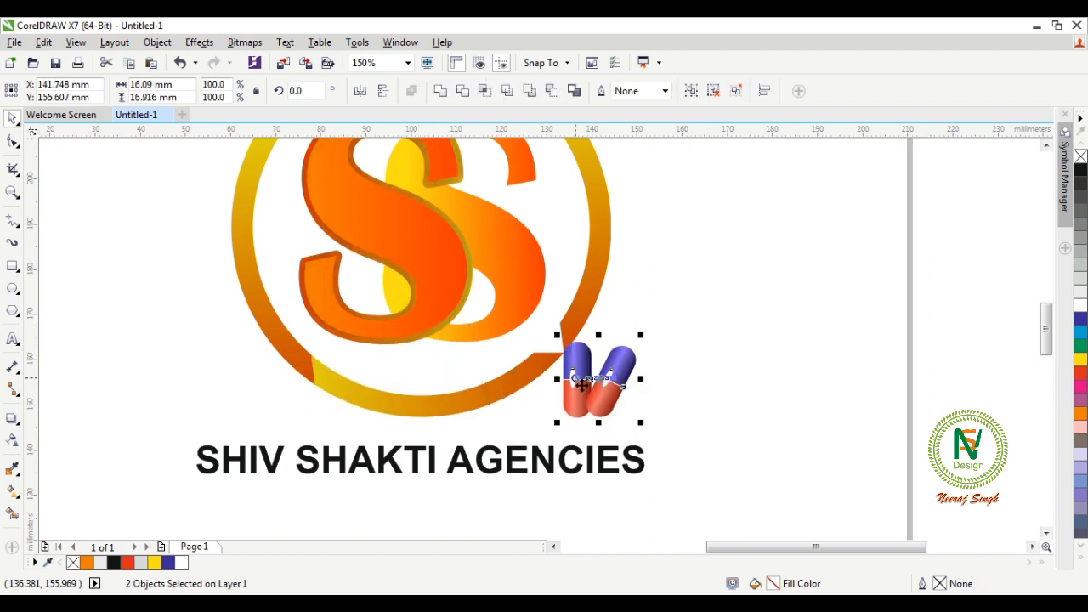
scroll(581, 385, "up", 2)
left_click_drag(617, 427, 611, 470)
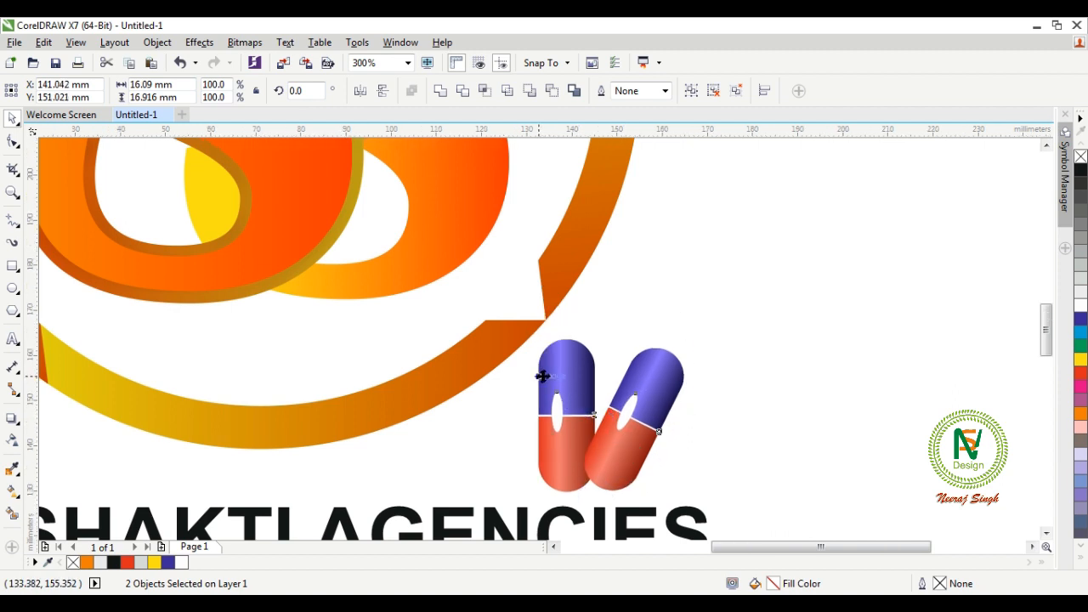
scroll(543, 376, "down", 2)
left_click_drag(619, 354, 624, 350)
left_click(689, 382)
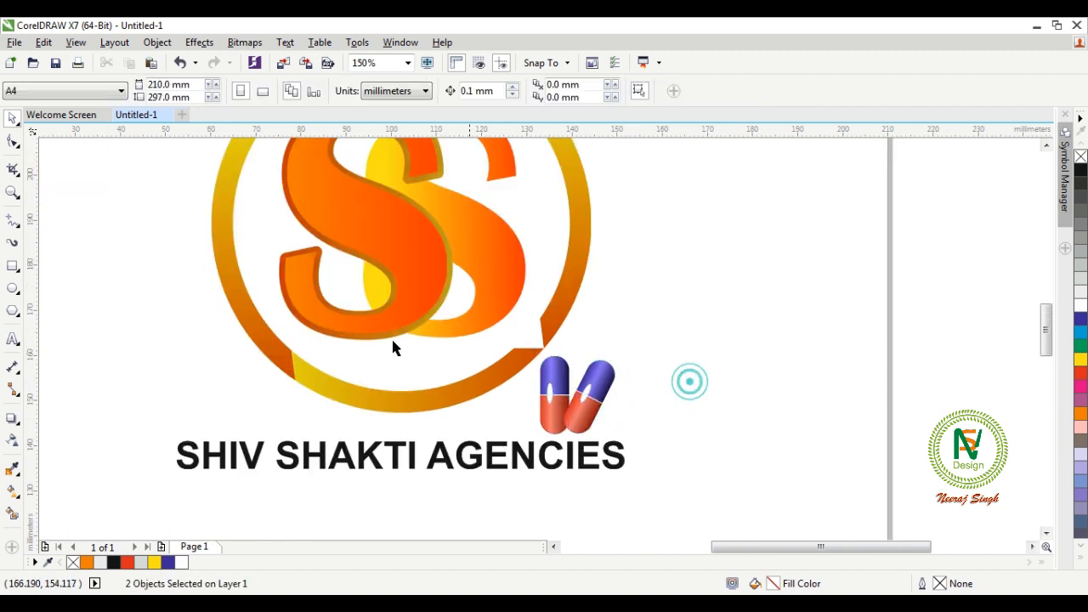
scroll(382, 339, "down", 2)
left_click(512, 391)
scroll(415, 337, "up", 2)
left_click(491, 303)
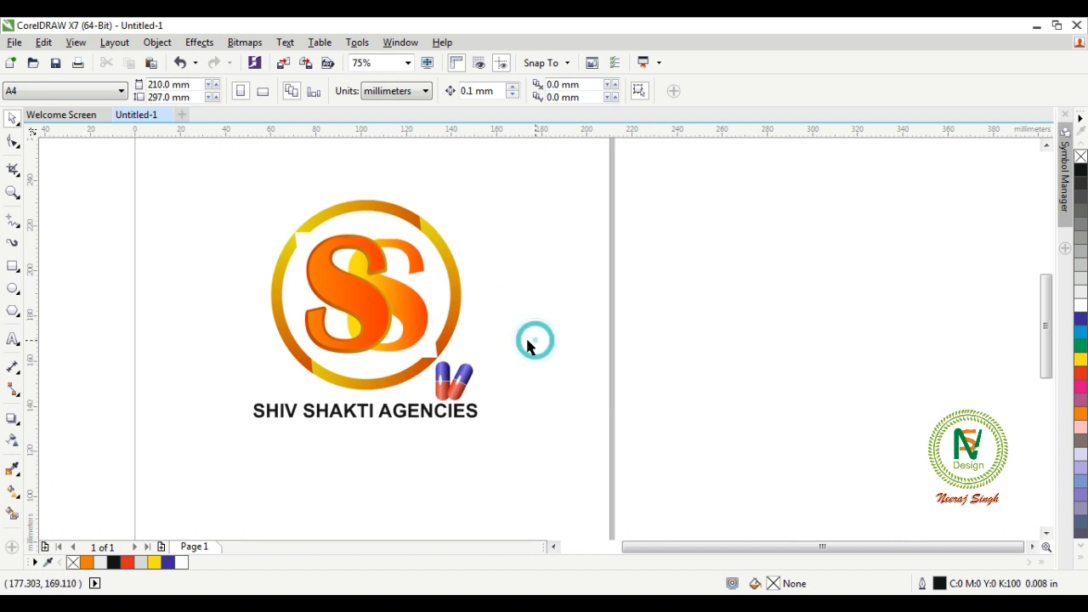
left_click(524, 366)
scroll(437, 243, "down", 2)
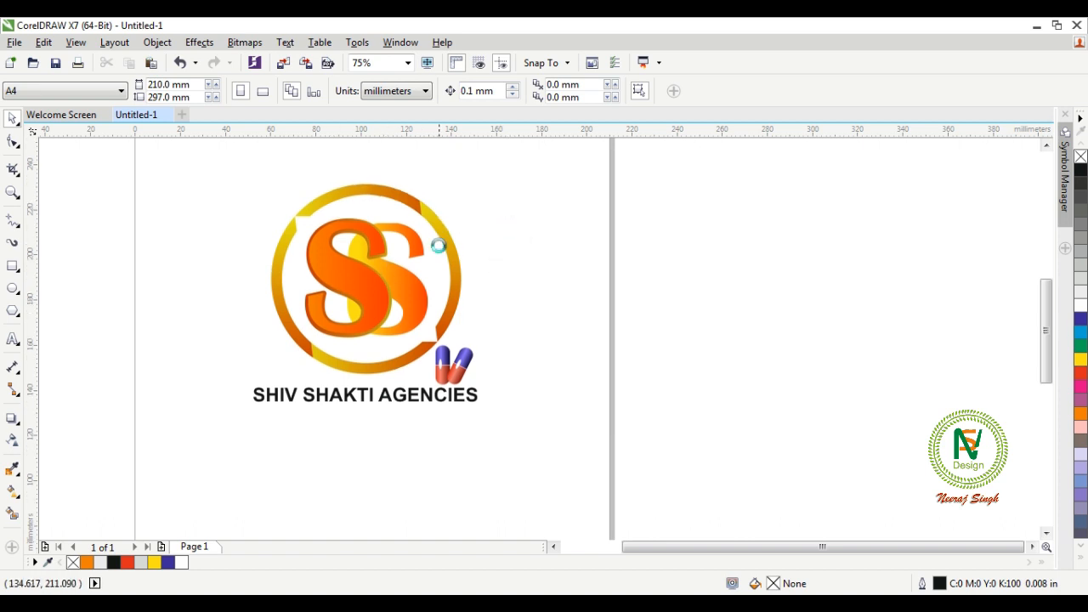
Step: Delete the "how to create a logo" text at the top of the page
scroll(270, 277, "down", 1)
left_click(271, 277)
left_click(237, 155)
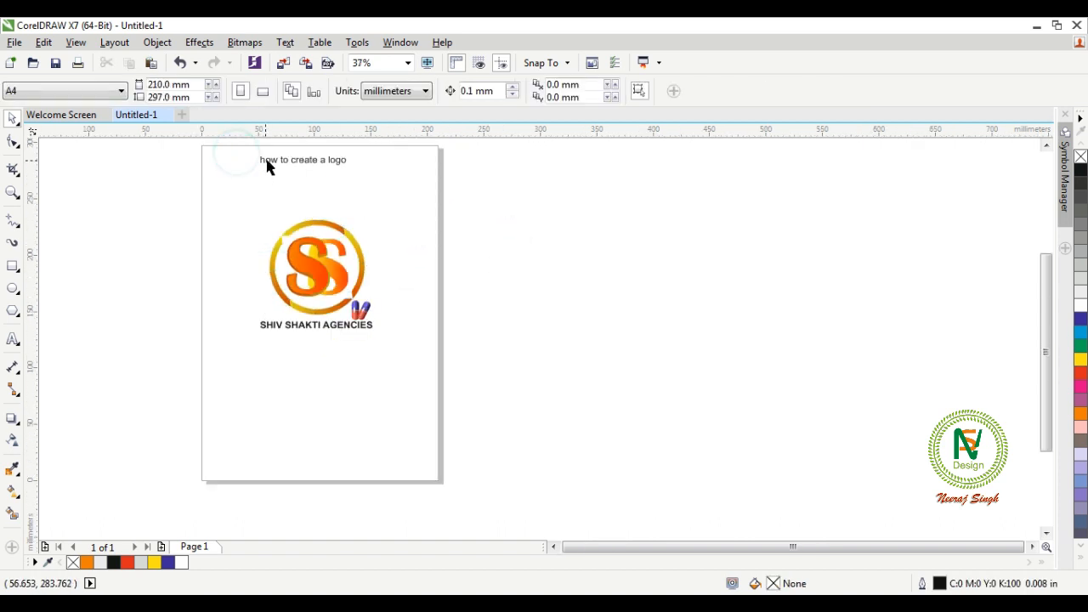
left_click(267, 164)
left_click(191, 165)
left_click(276, 163)
key("Delete")
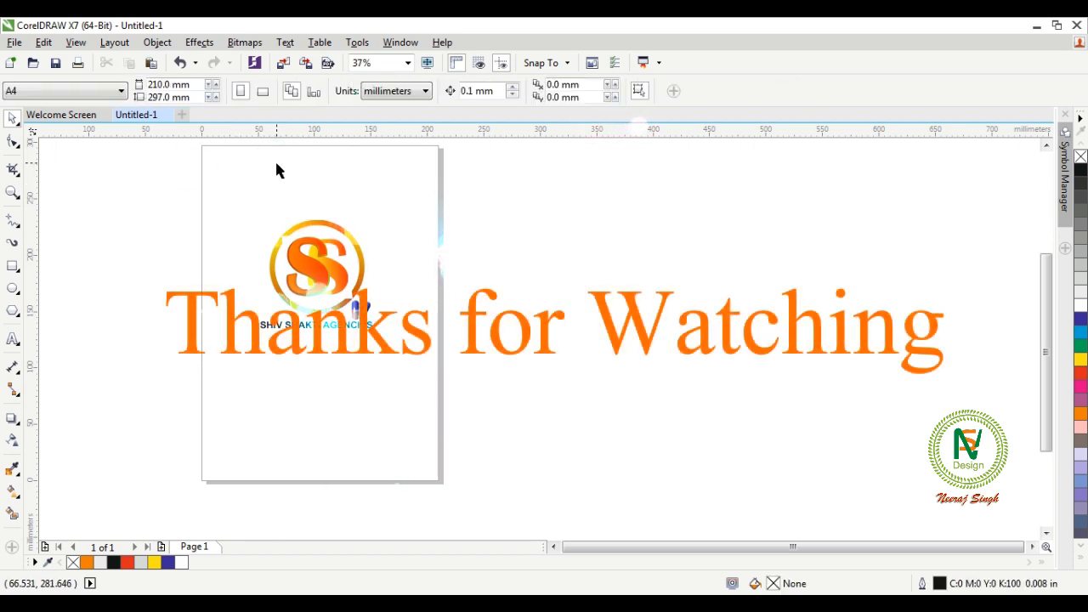
left_click_drag(197, 202, 416, 371)
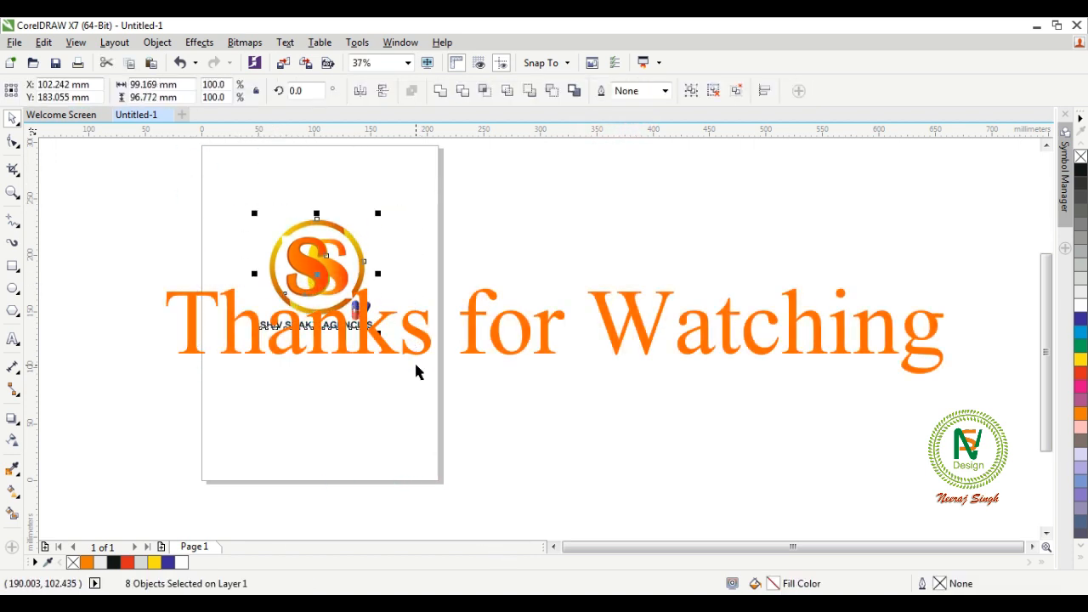
key("shift+F2")
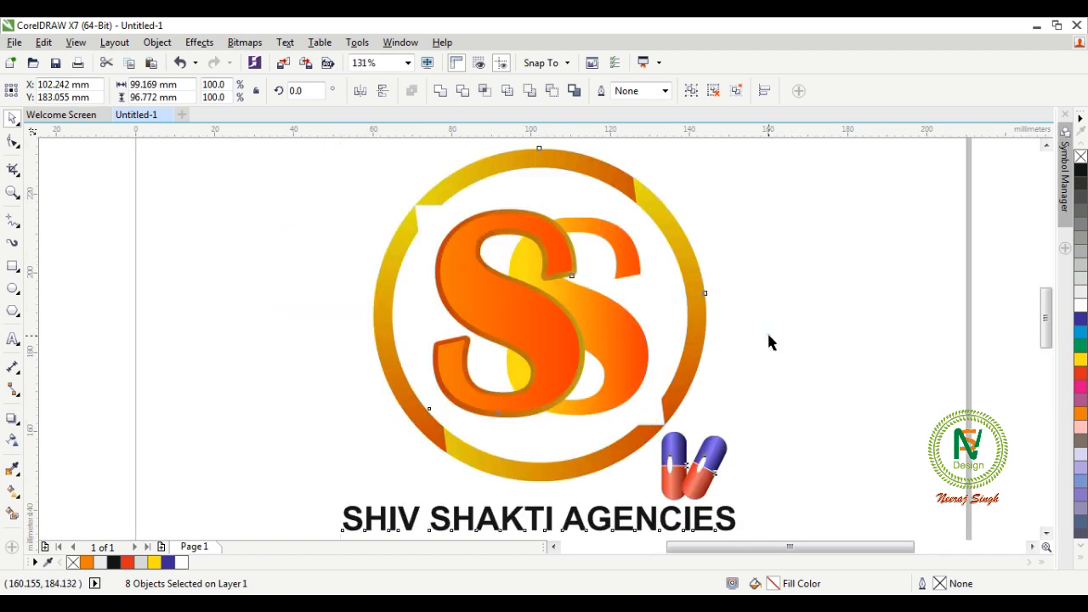
left_click(769, 335)
scroll(443, 330, "down", 3)
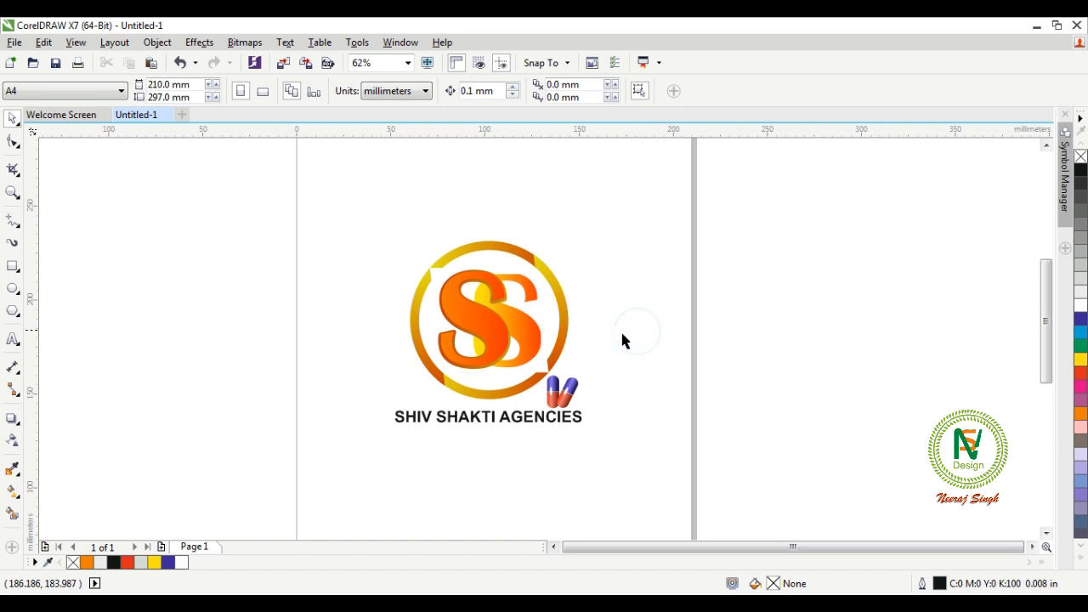
left_click(12, 266)
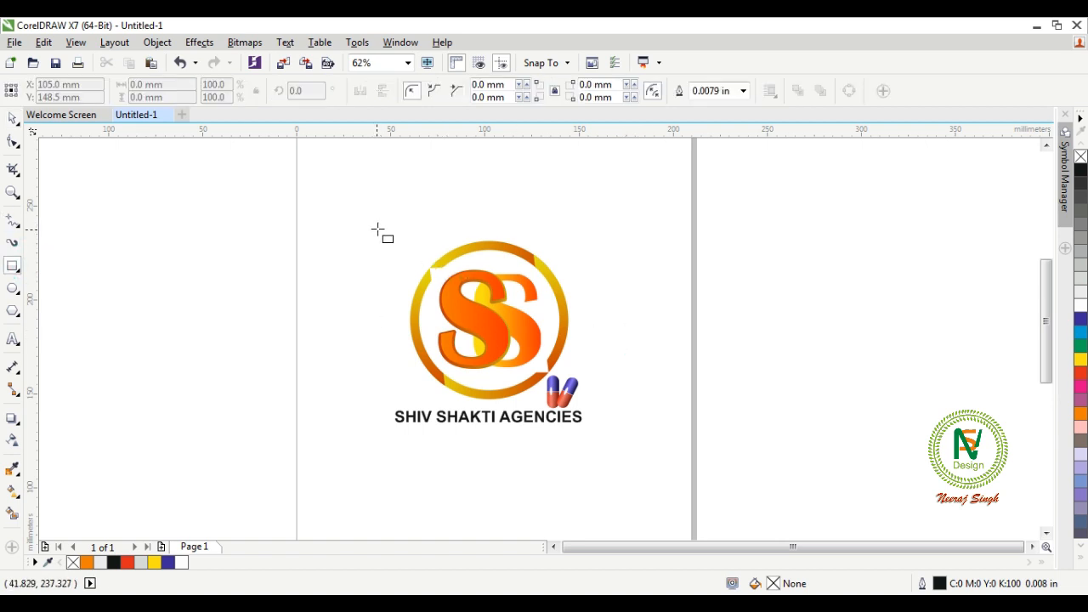
left_click(13, 121)
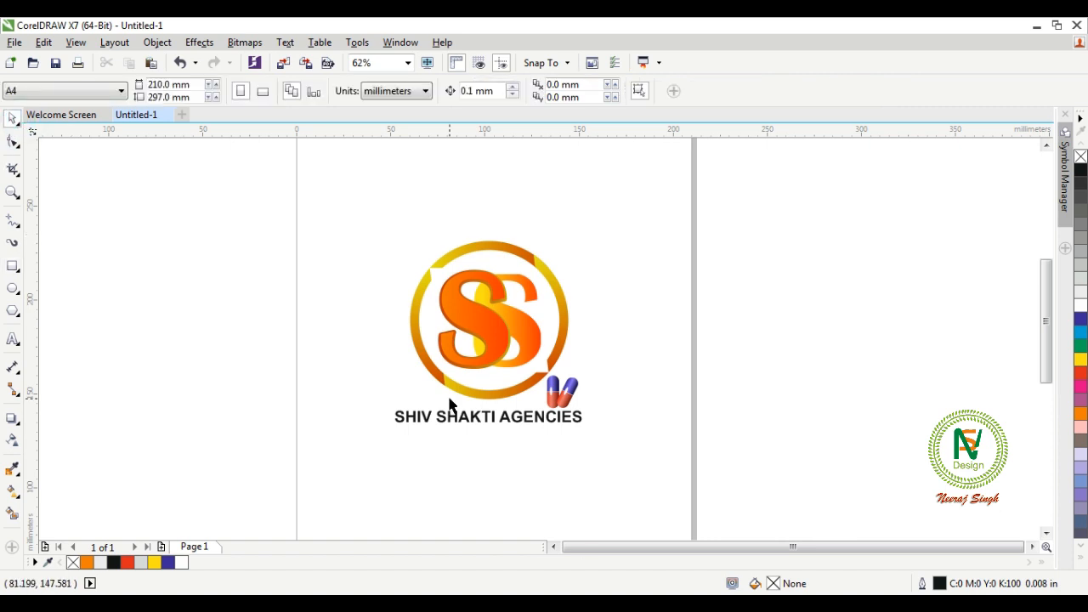